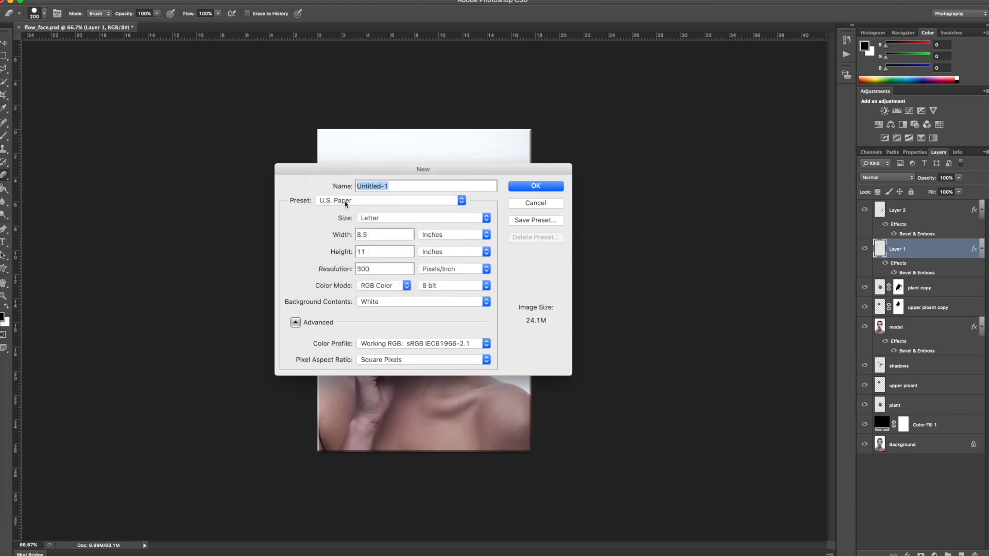
- Create a new US Letter document of 8.5 by 11 inches at 300 pixels/inch and unlock its background layer
left_click(531, 189)
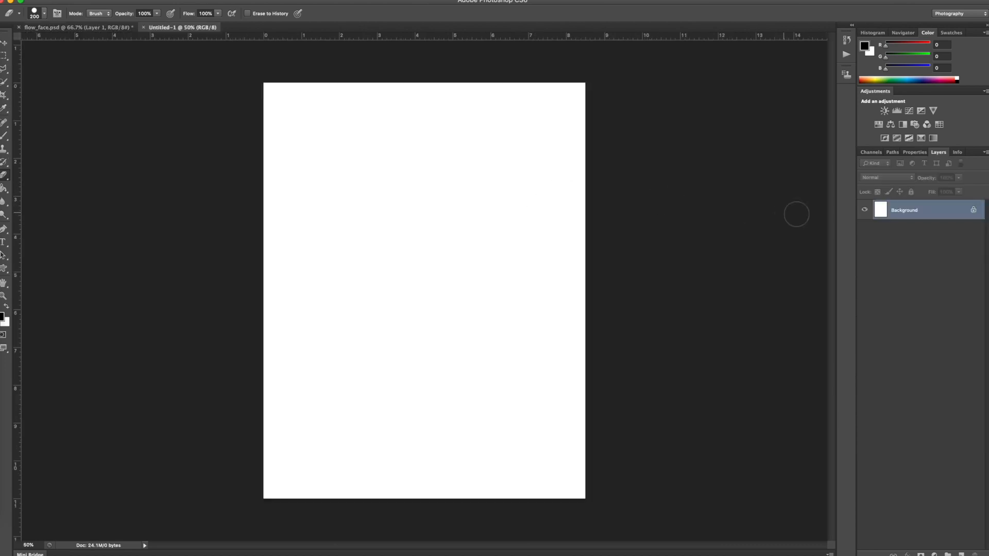
mouse_move(973, 210)
left_mouse_down()
mouse_move(965, 527)
mouse_move(974, 549)
left_mouse_up()
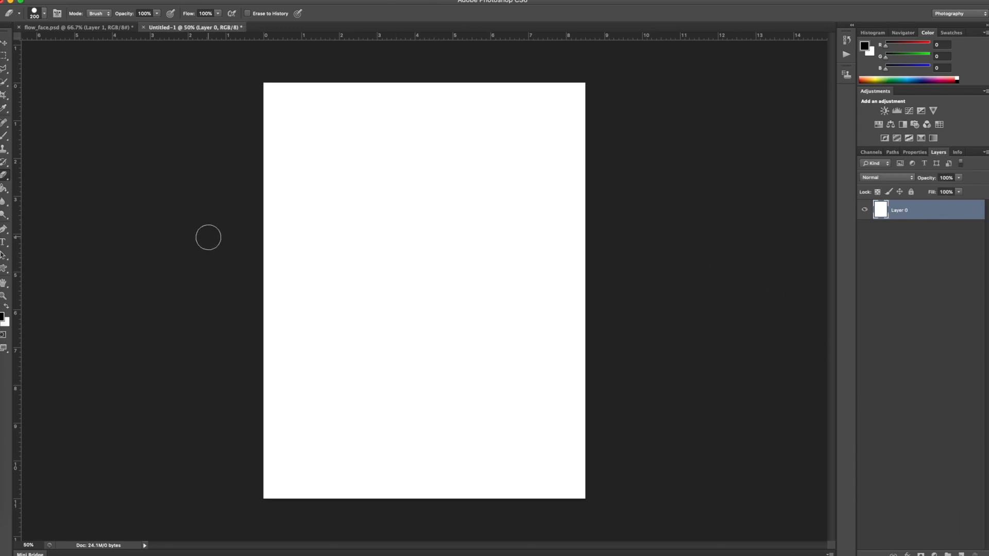
left_click(3, 243)
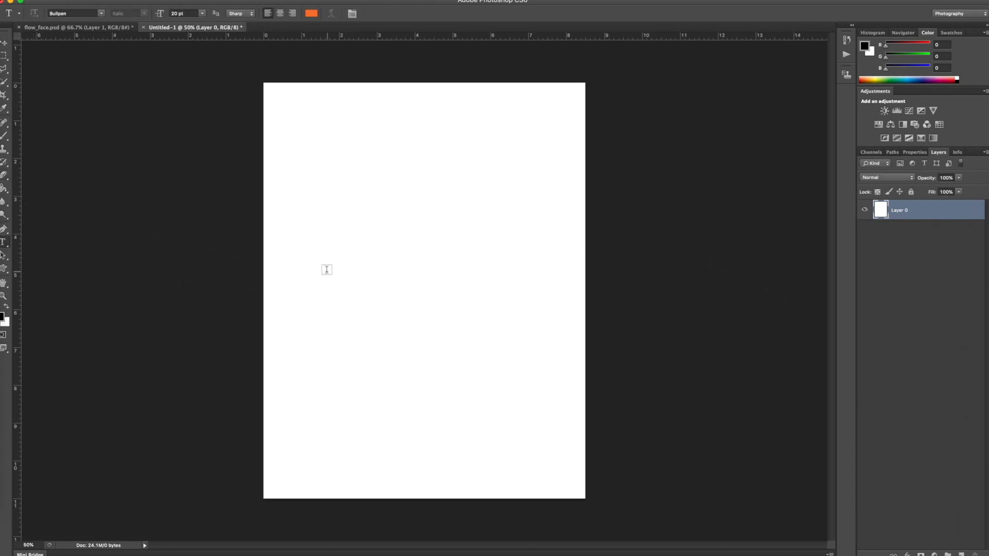
left_click(324, 270)
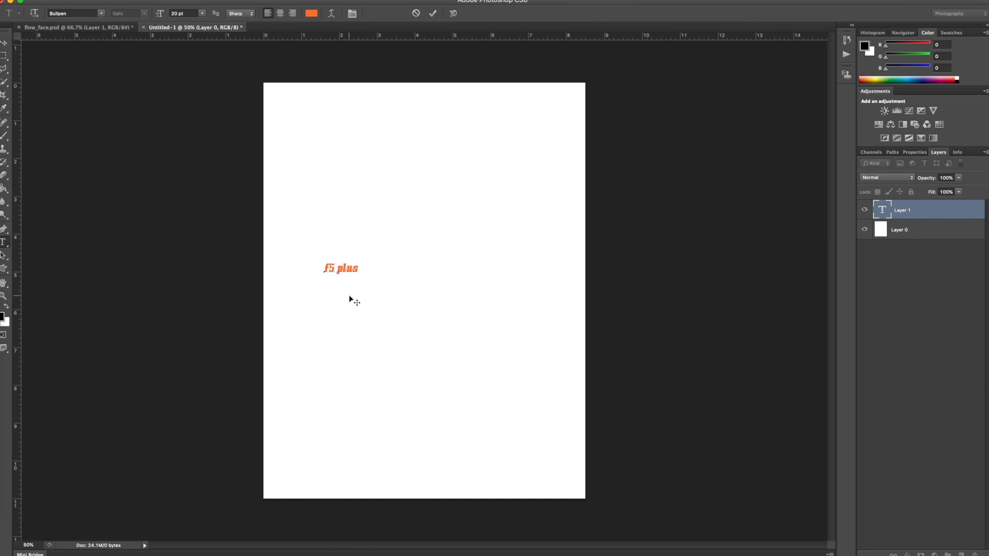
type("ift")
key("Escape")
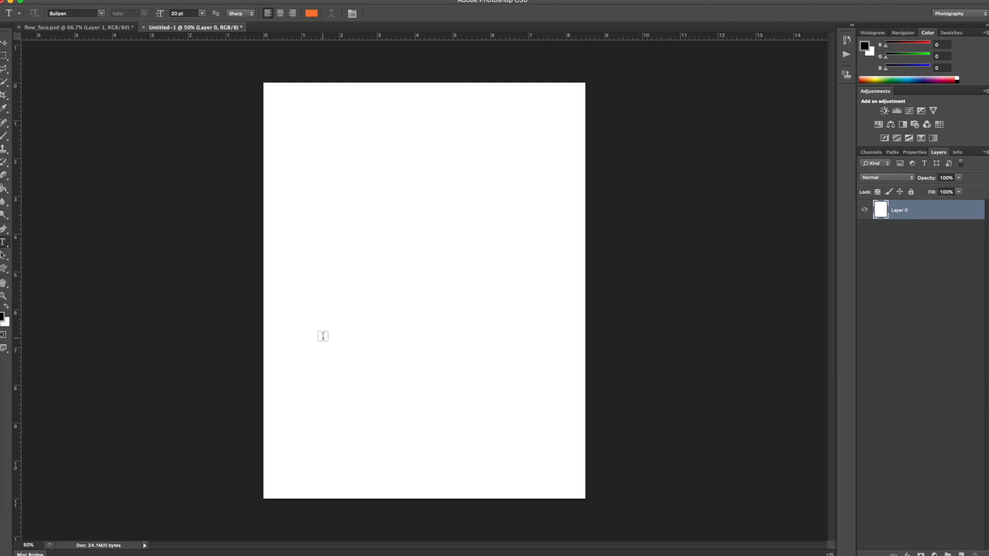
- Fill Layer 0 with the black foreground color in Normal mode at 100% opacity
key("shift+F5")
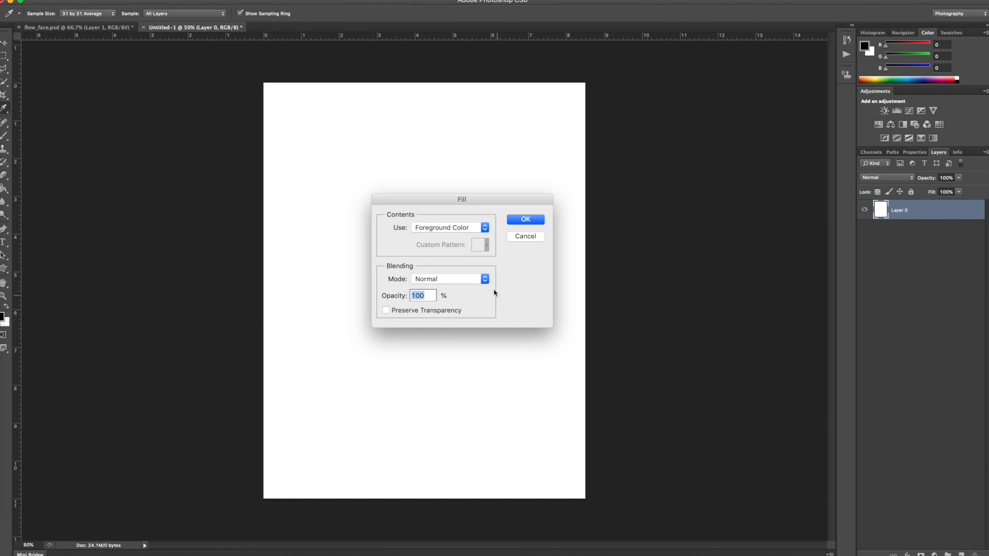
left_click(468, 231)
left_click(461, 231)
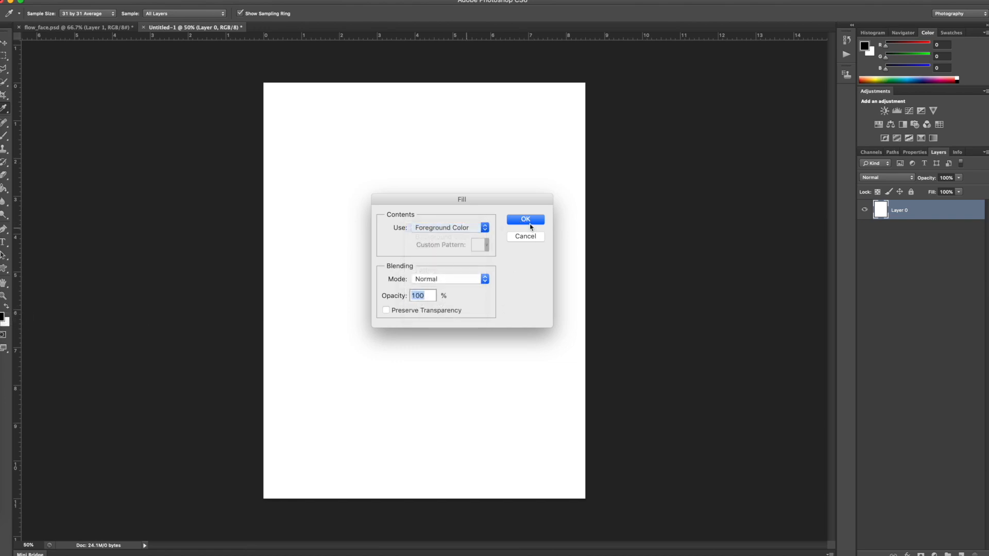
left_click(530, 222)
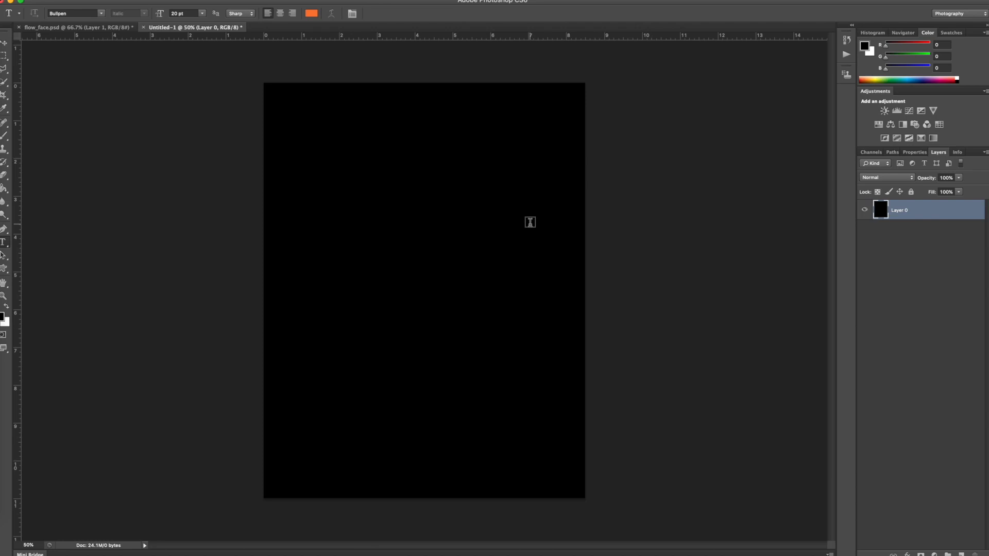
- Place the girl-237871_1920 portrait in the document at its fitted size, covering the full height of the canvas
left_click_drag(132, 67, 476, 281)
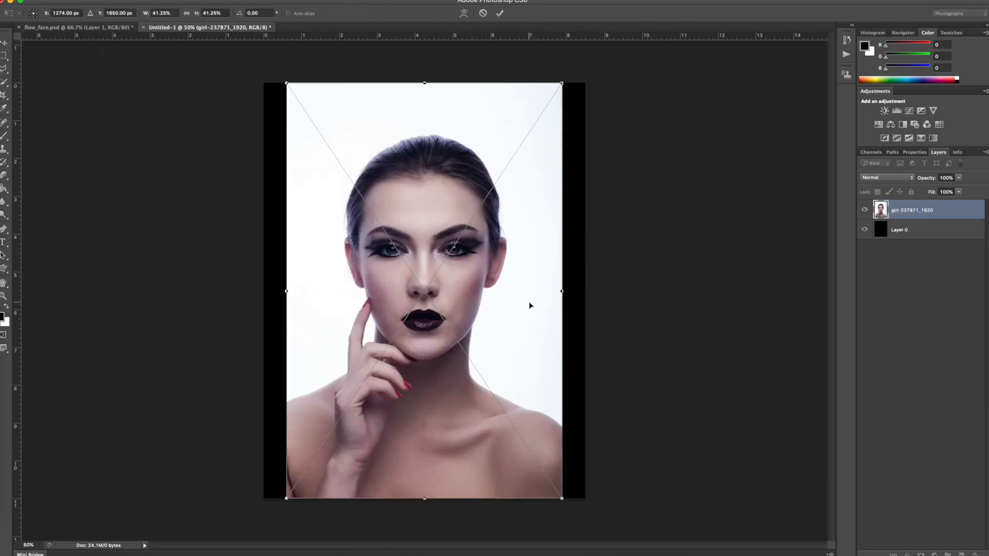
key("Return")
key("t")
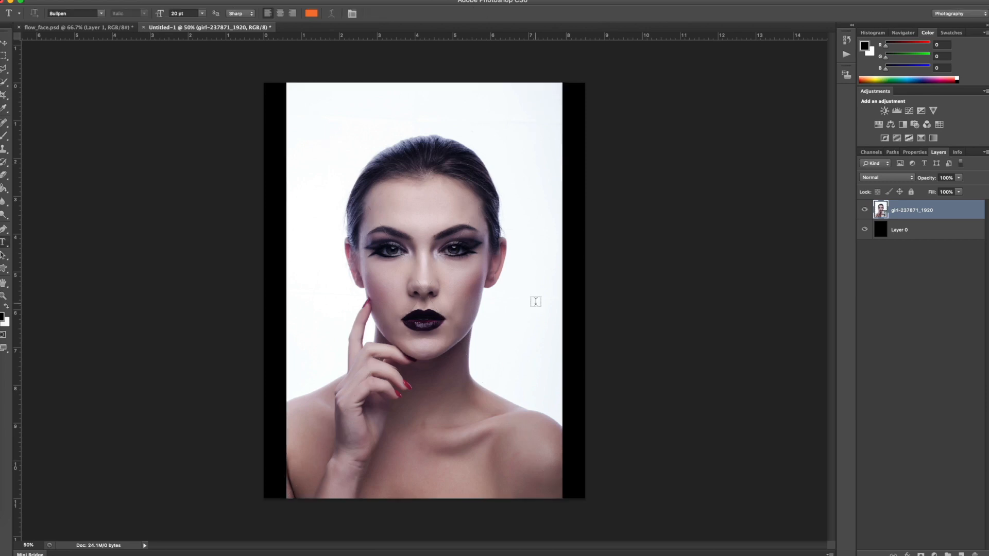
- Move the portrait layer below the black layer and rename it model
left_click_drag(932, 214, 908, 245)
double_click(904, 231)
type("model")
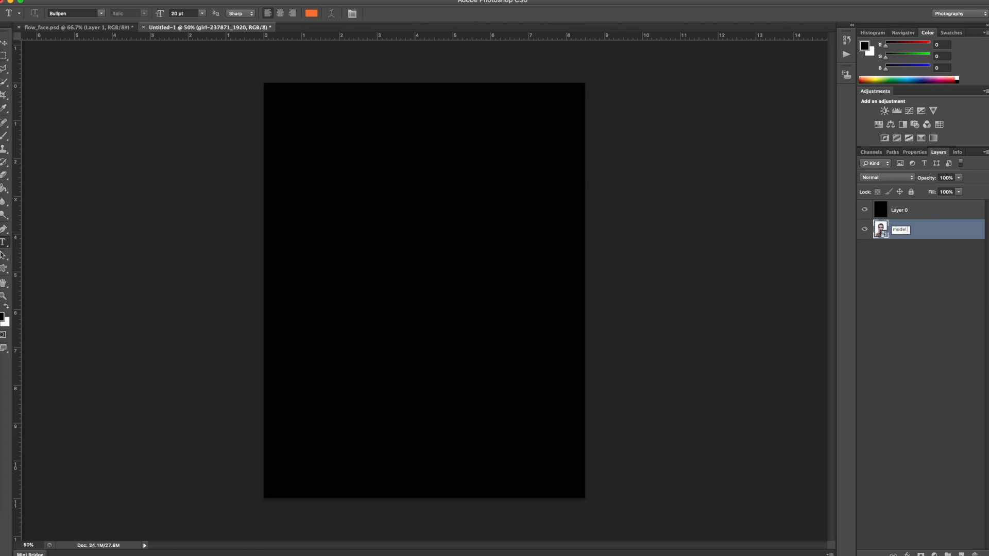
key("Return")
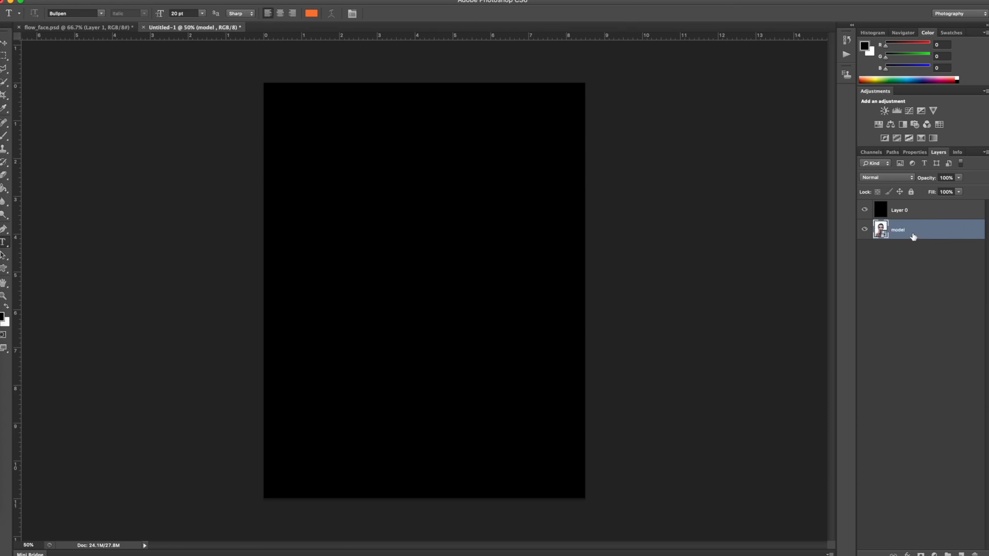
- Move the model layer back above the black layer and rasterize it
left_click(929, 213)
left_click_drag(928, 227, 928, 209)
right_click(928, 209)
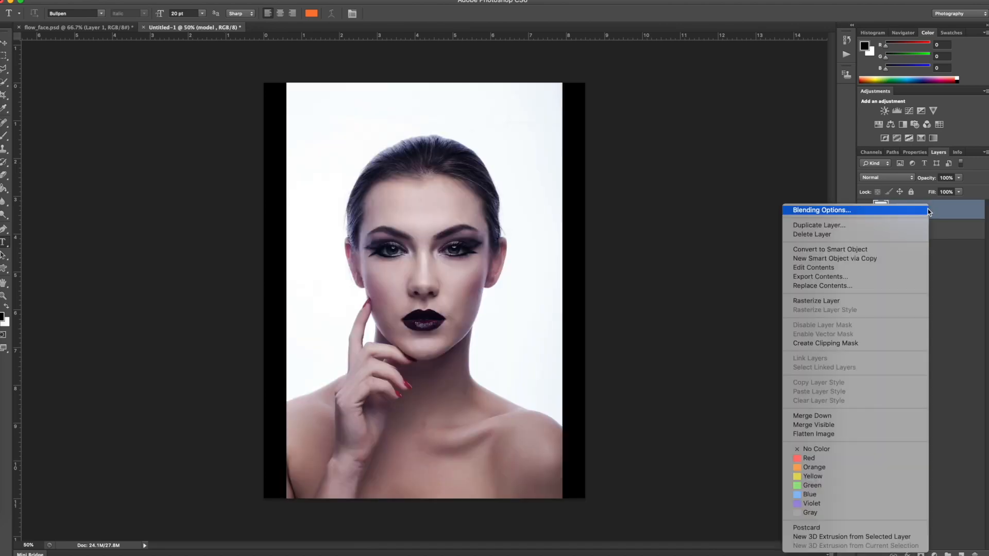
left_click(859, 302)
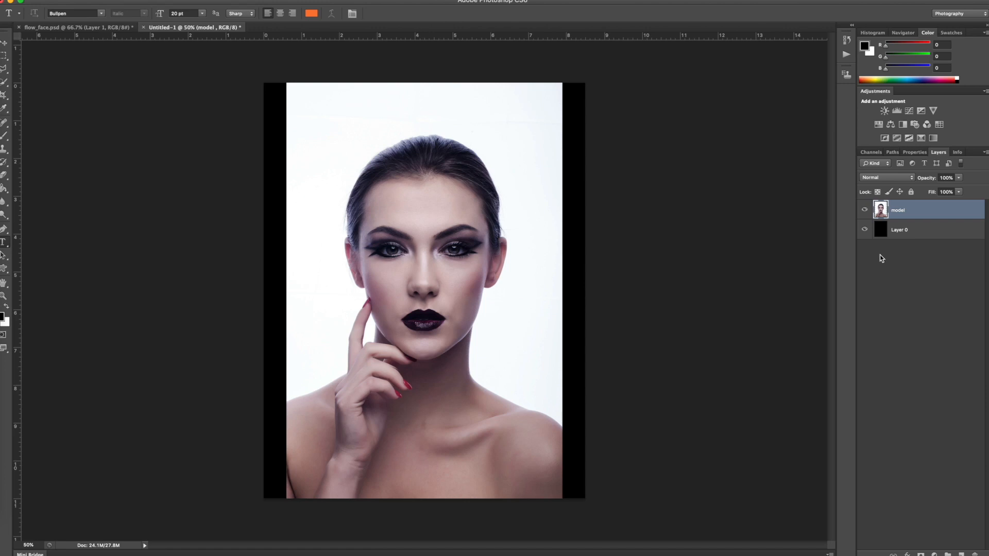
- Duplicate the model layer and move the original beneath the black Layer 0
key("super+j")
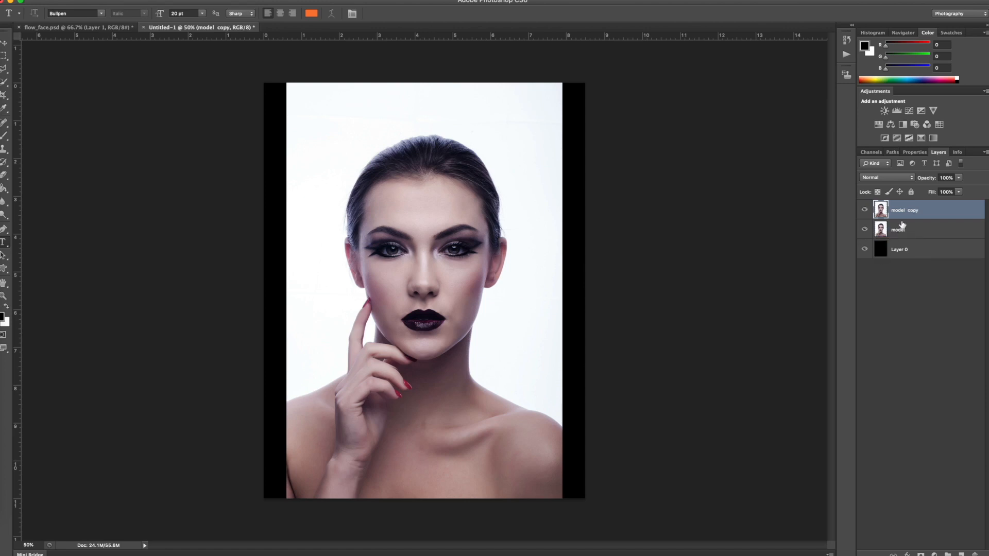
left_click_drag(902, 230, 899, 256)
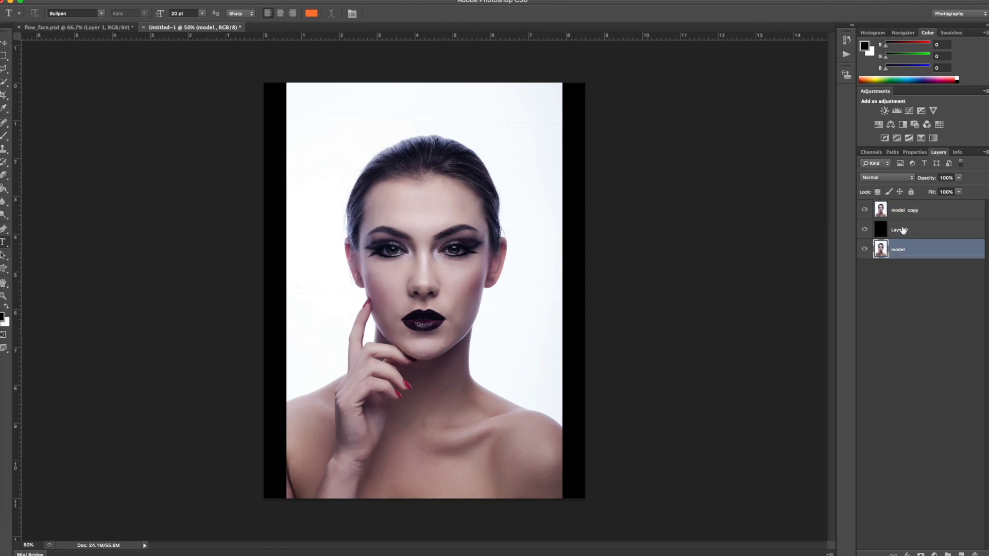
- On the model copy layer, outline the cheek beside the nose down to the chin with a closed Pen tool path
left_click(903, 211)
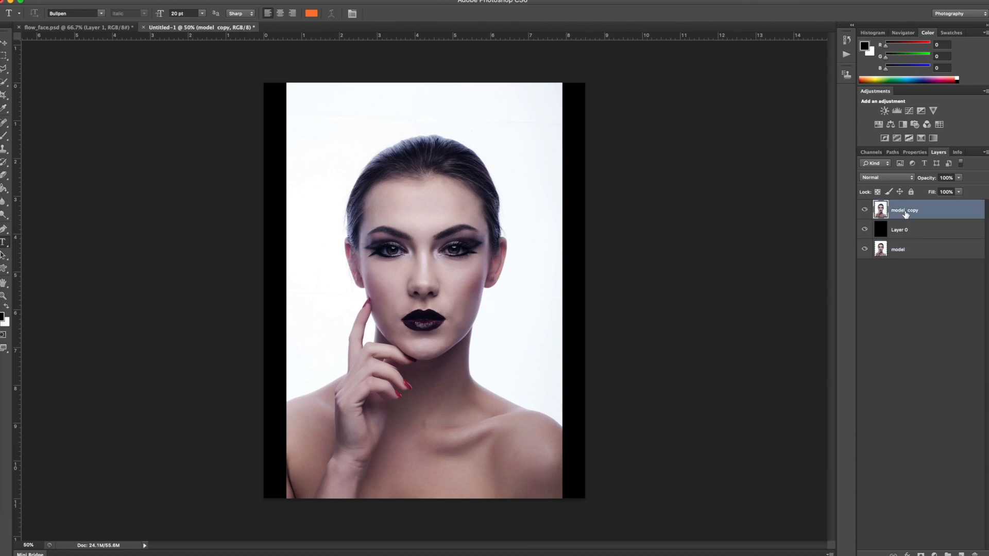
left_click(4, 229)
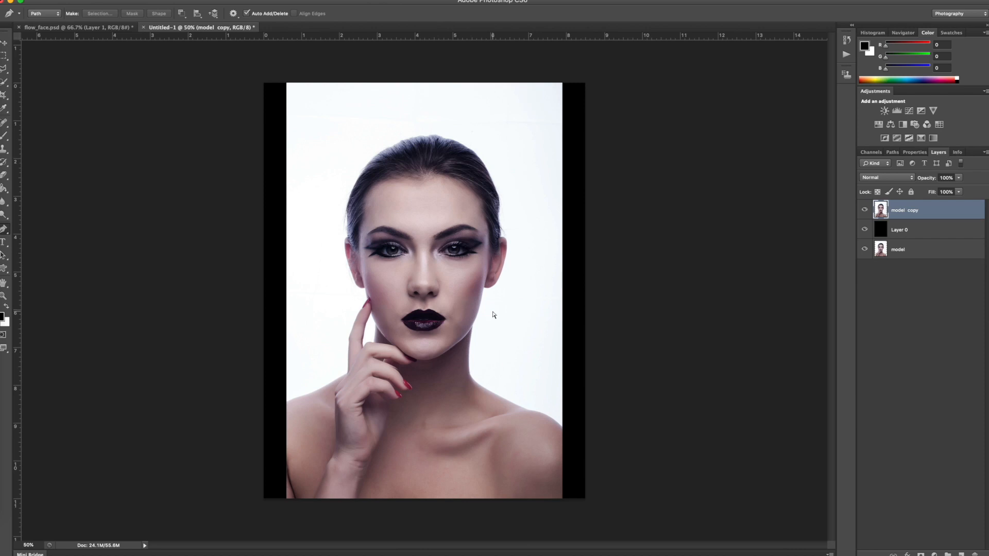
key("super+equal")
key("super+equal")
left_click(463, 265)
left_click_drag(472, 236, 515, 240)
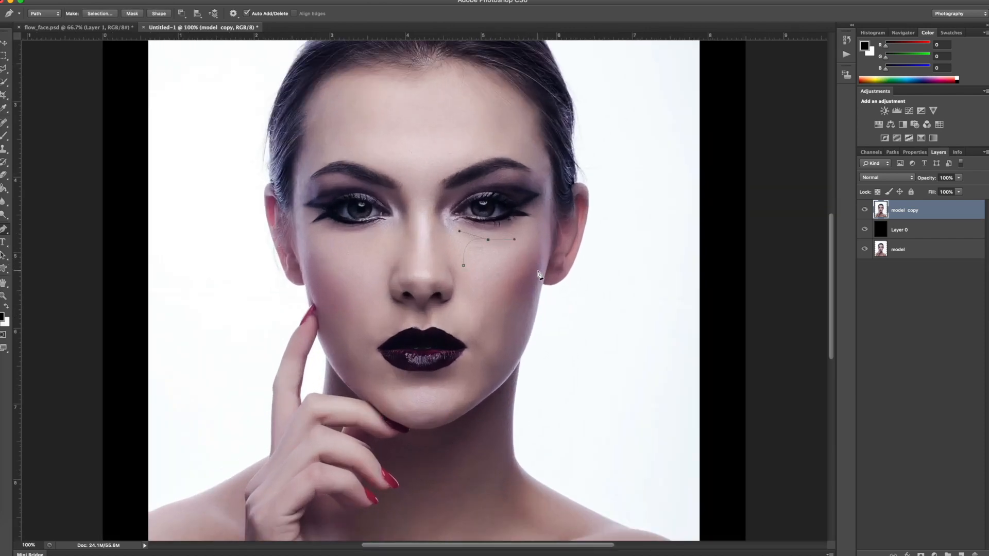
left_click_drag(537, 325, 463, 400)
key("super+plus")
left_click_drag(524, 431, 528, 425)
left_click_drag(517, 380, 503, 379)
left_click_drag(504, 302, 508, 280)
scroll(507, 279, "right", 1)
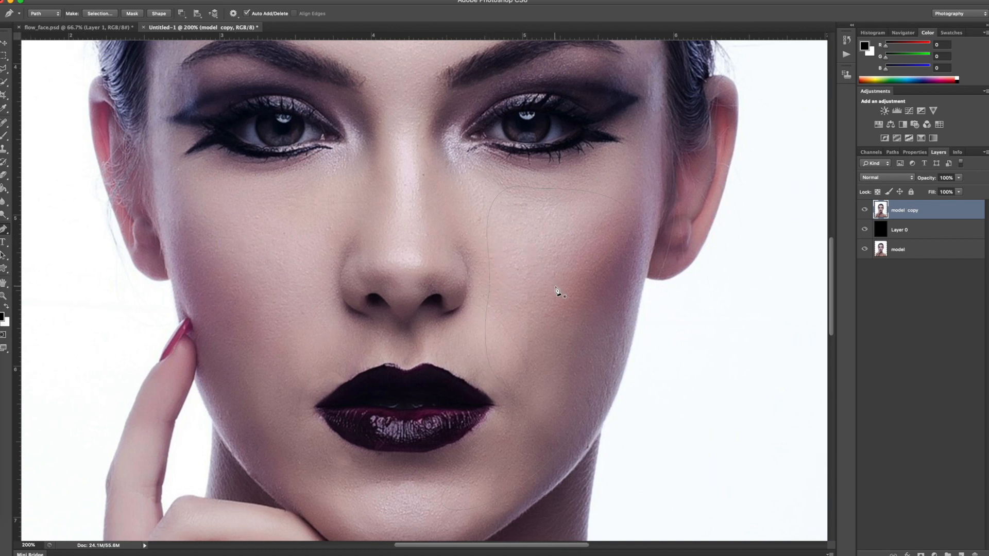
- Convert the cheek path into a new anti-aliased selection with a feather radius of 0 pixels
key("super+minus")
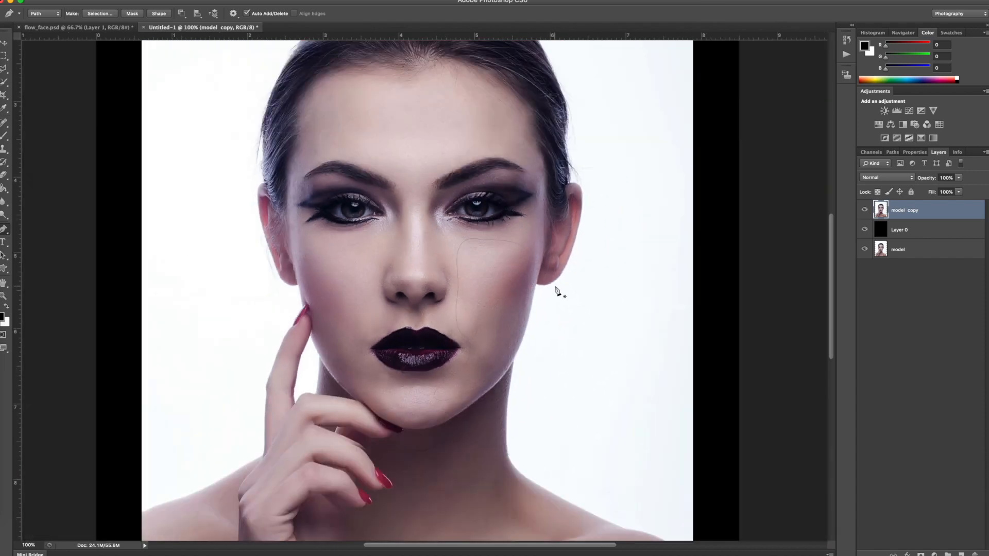
left_click(497, 296)
right_click(504, 305)
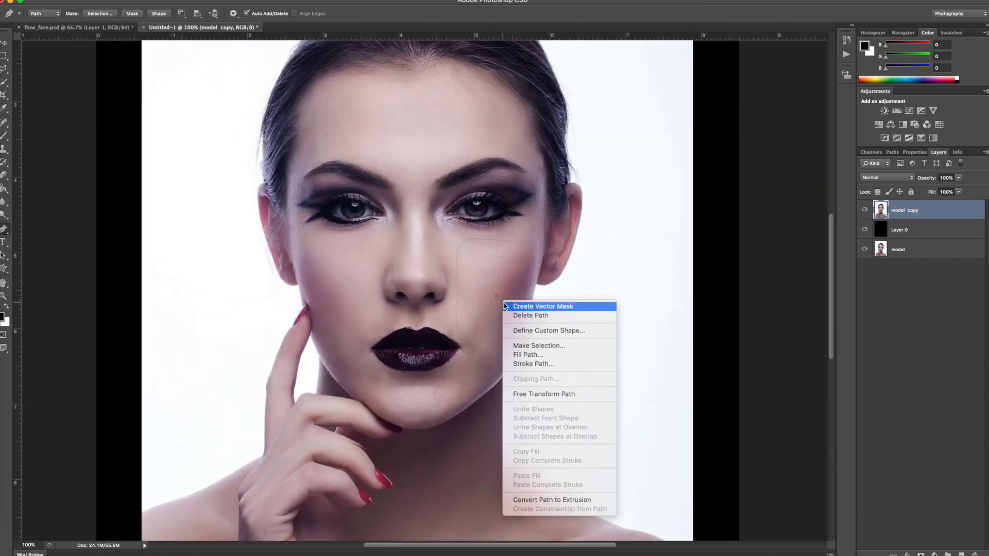
left_click(524, 345)
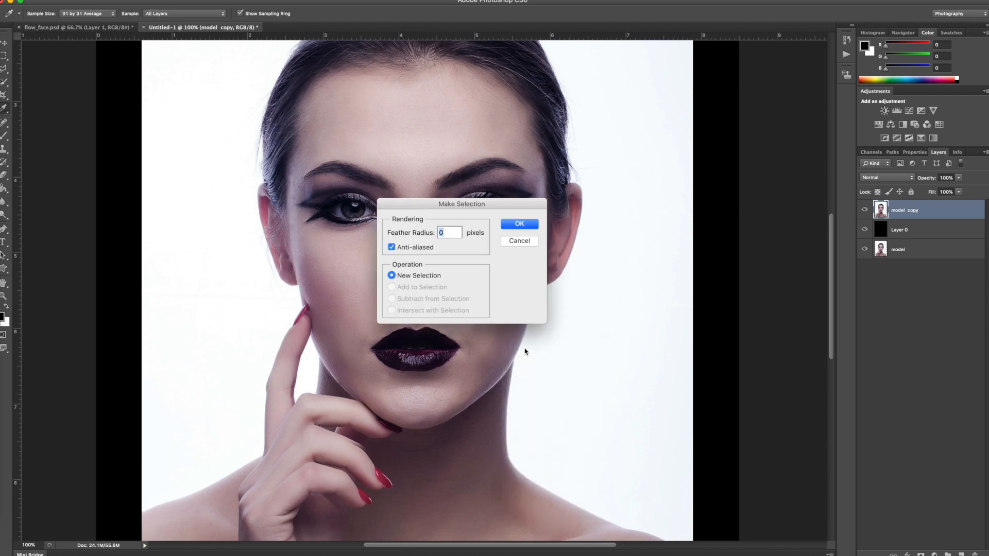
left_click(530, 226)
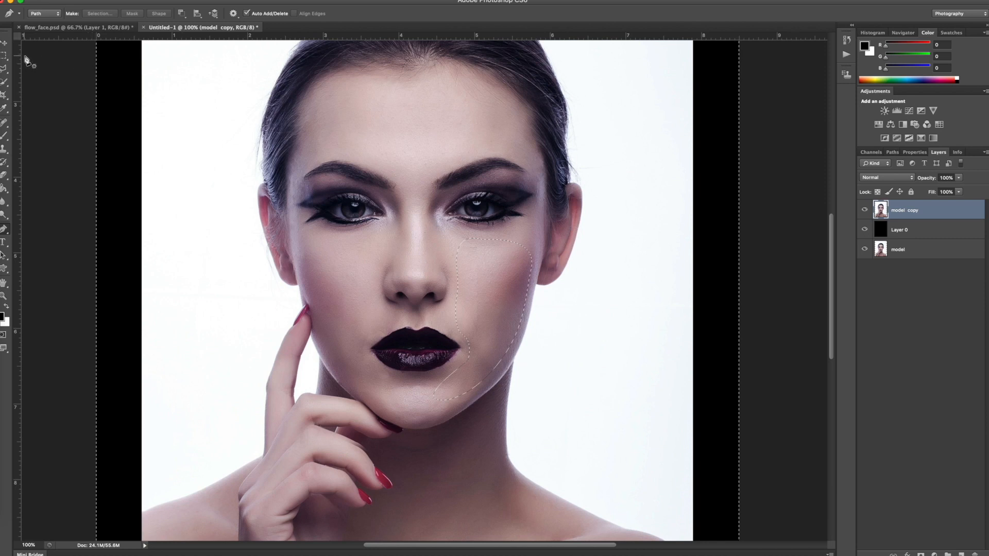
- Invert the selection so that only the outlined cheek area is selected
left_click(3, 60)
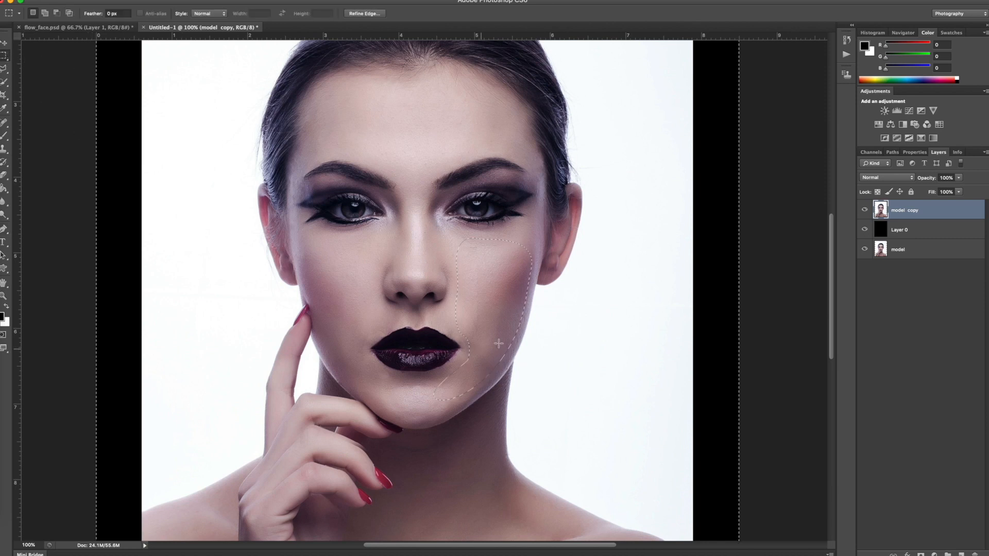
right_click(497, 316)
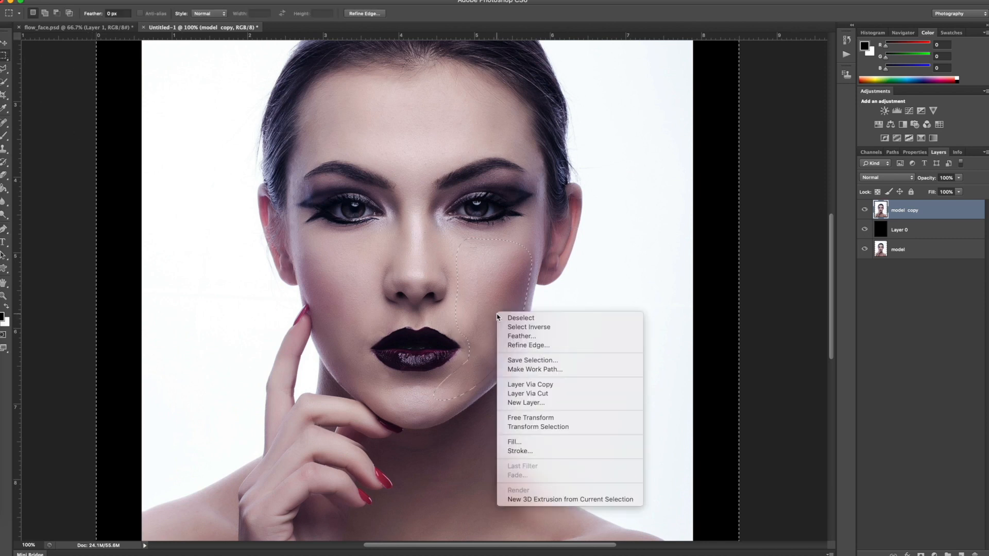
left_click(522, 329)
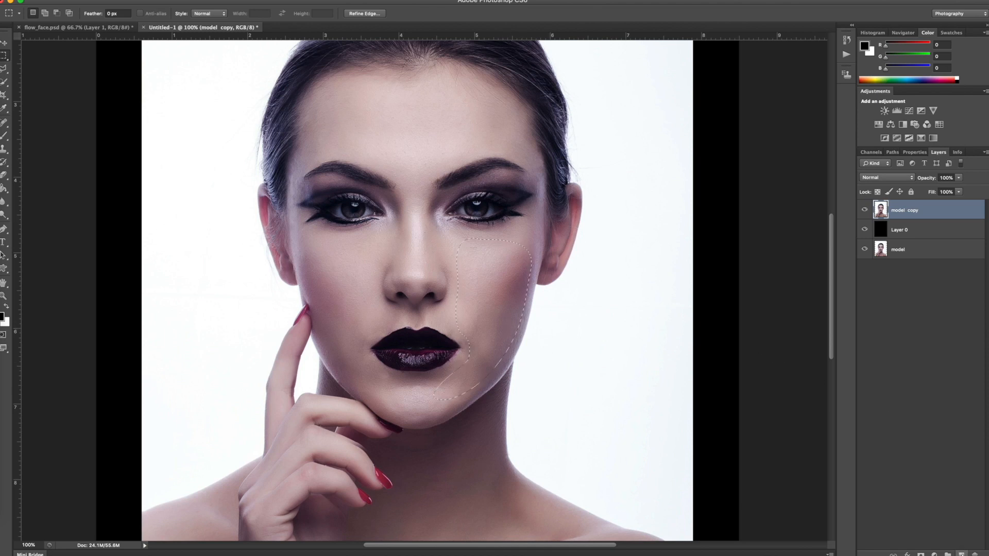
- Add a new empty layer on top and cut the selected cheek area out of the model copy layer
left_click(961, 554)
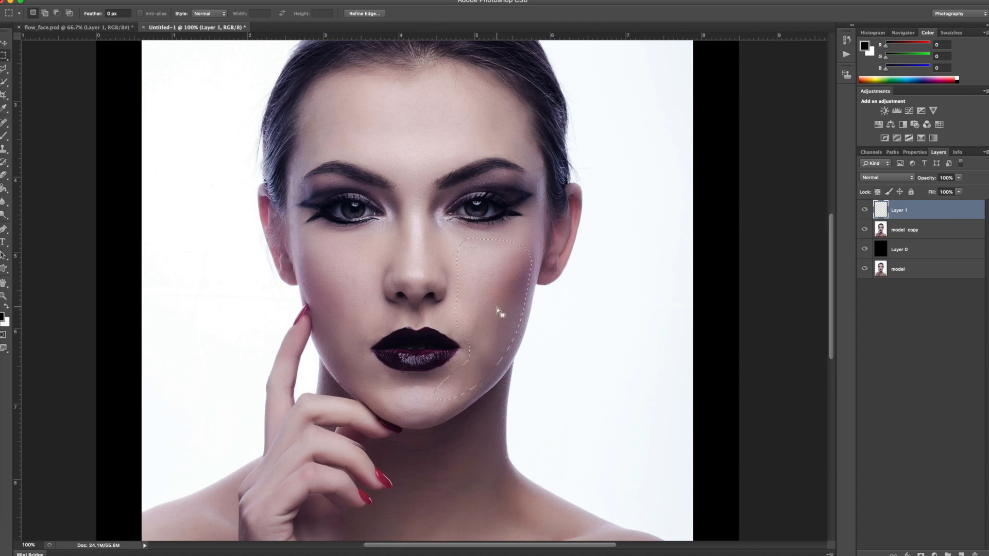
key("super+x")
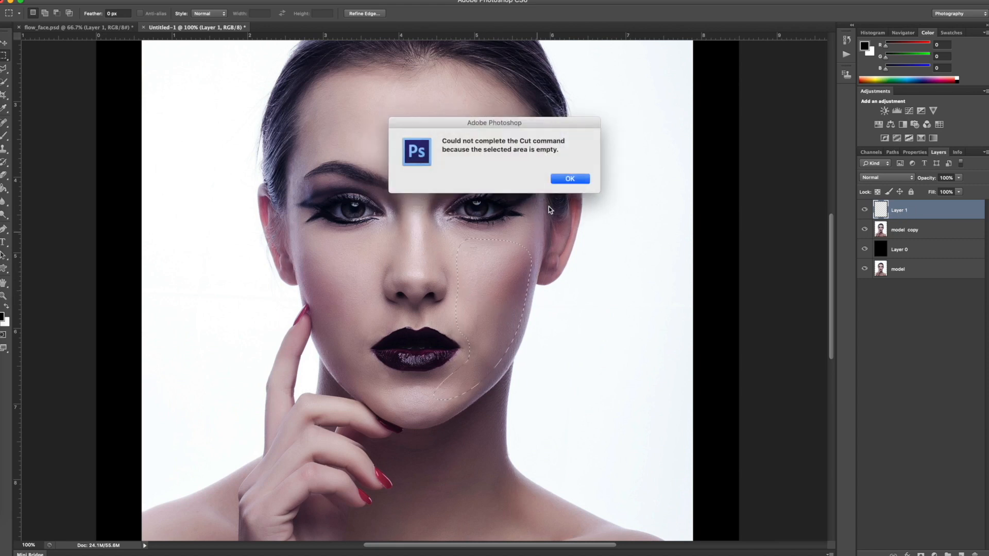
left_click(567, 179)
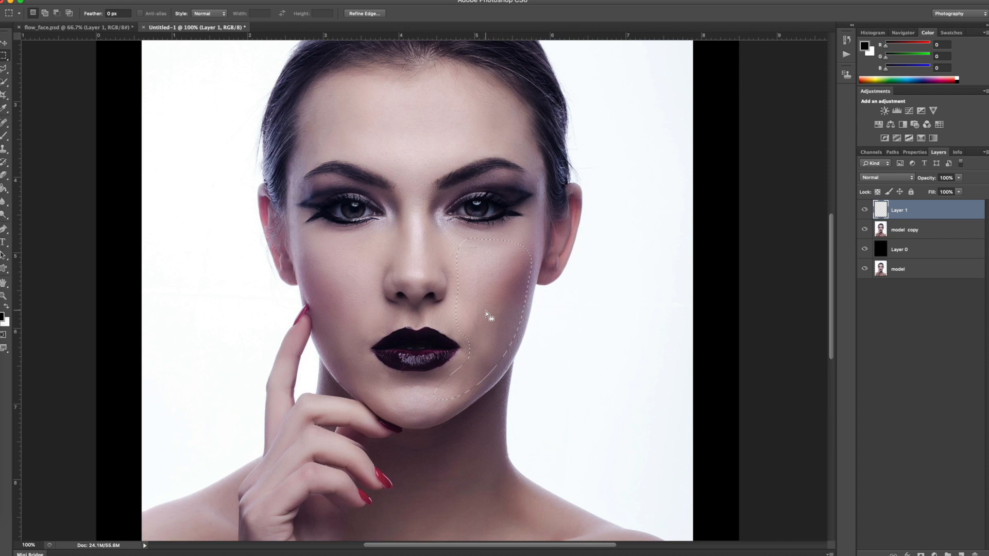
left_click(883, 230)
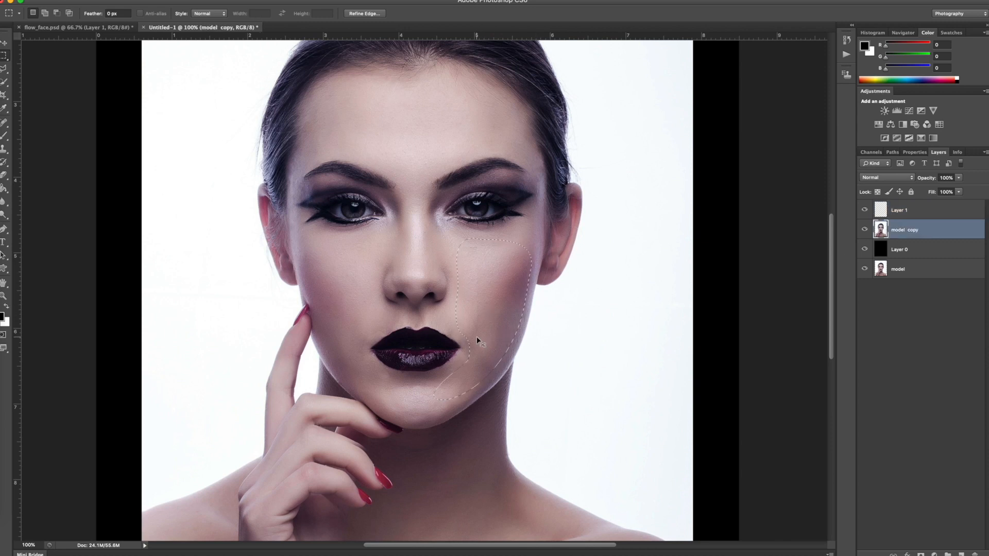
key("super+x")
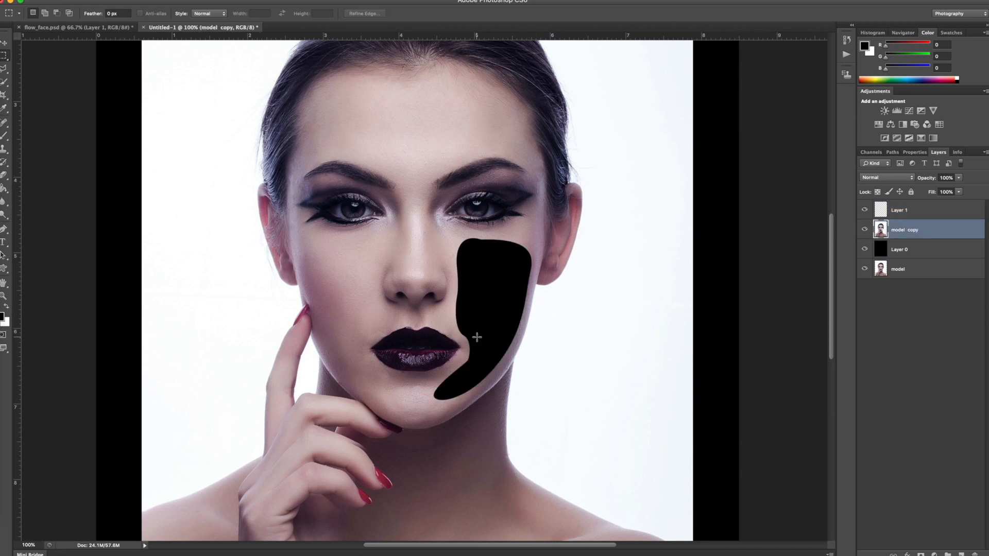
- Paste the cut cheek piece onto Layer 1 and move it outside the face, beside the jaw and neck
left_click(884, 212)
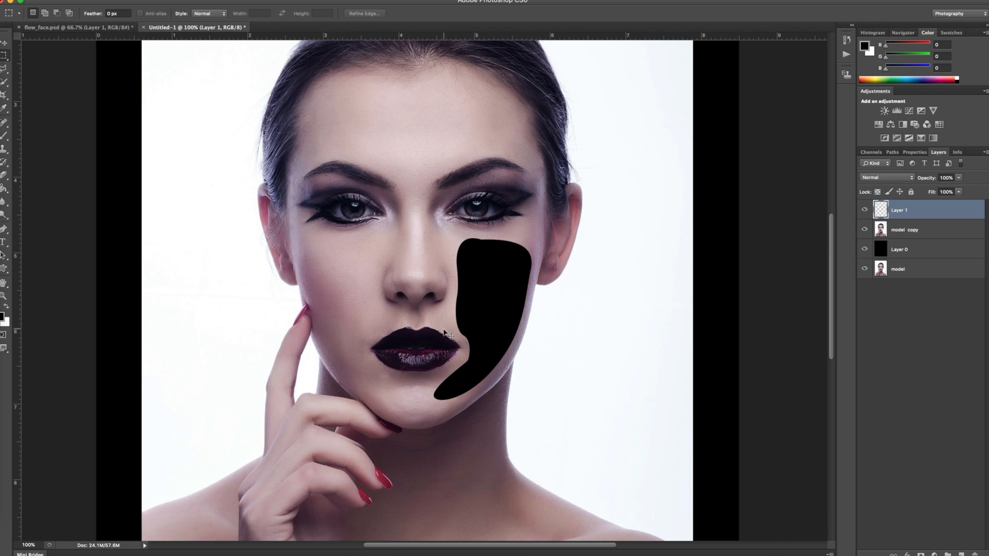
key("super+v")
key("super+t")
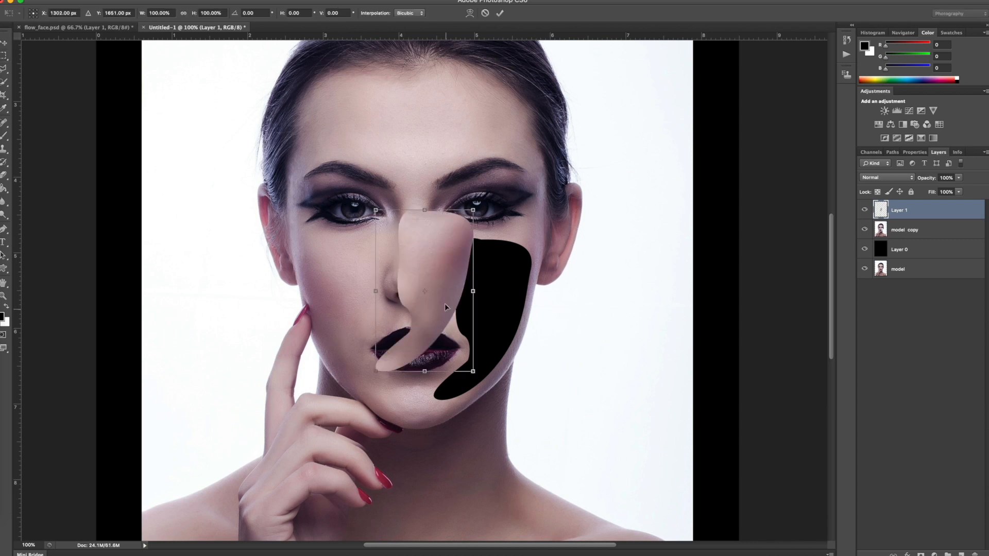
left_click_drag(454, 309, 582, 373)
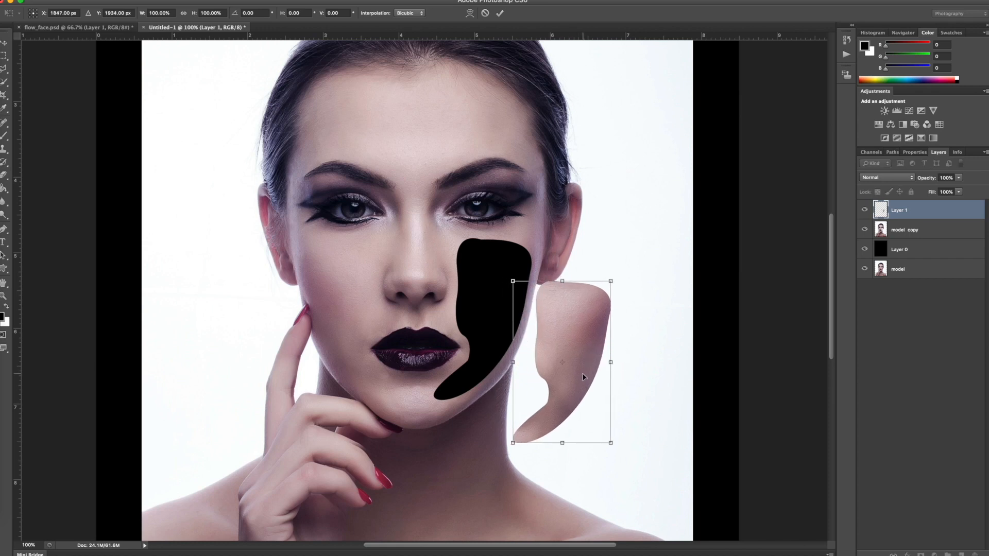
key("Return")
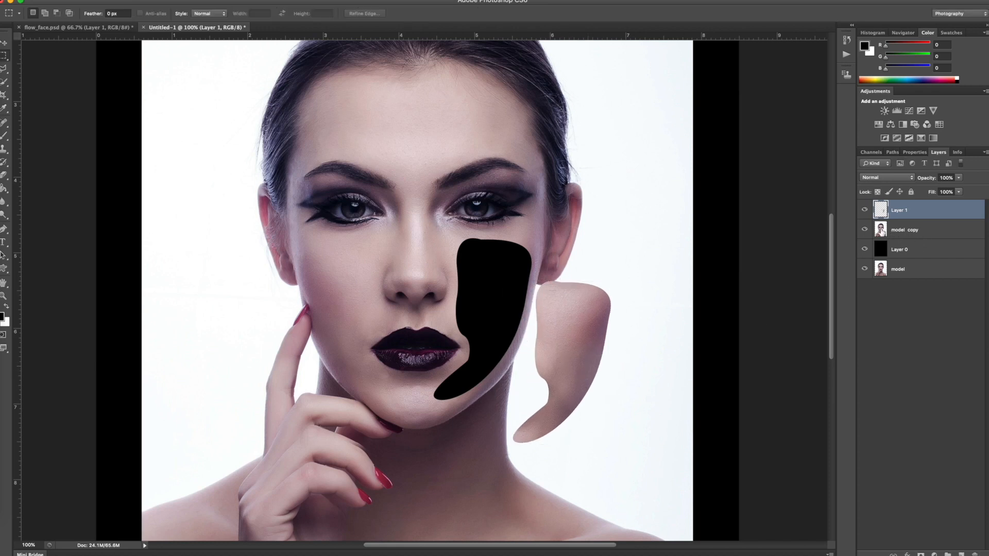
- On the model copy layer, outline a rounded forehead area above the eyebrow with a closed Pen tool path
left_click(880, 230)
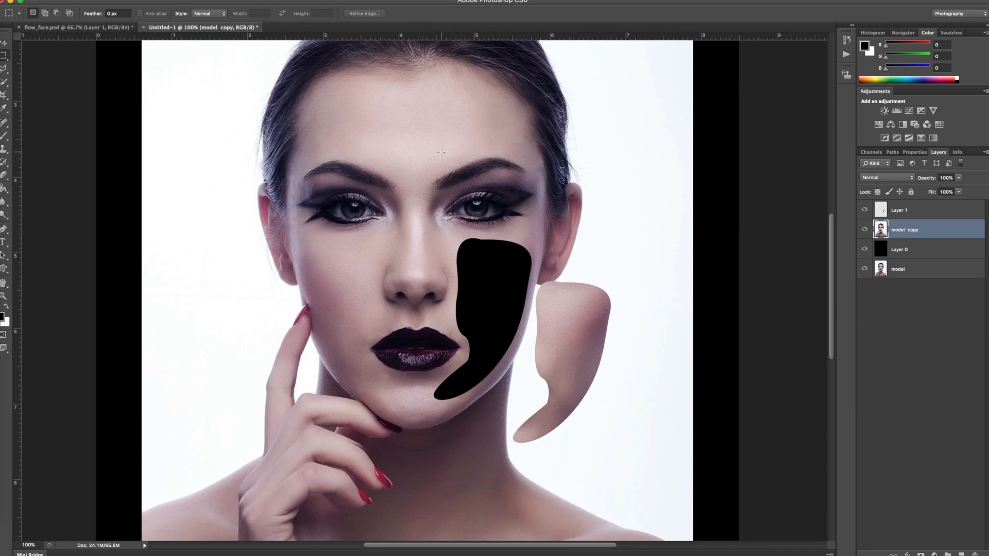
left_click(4, 229)
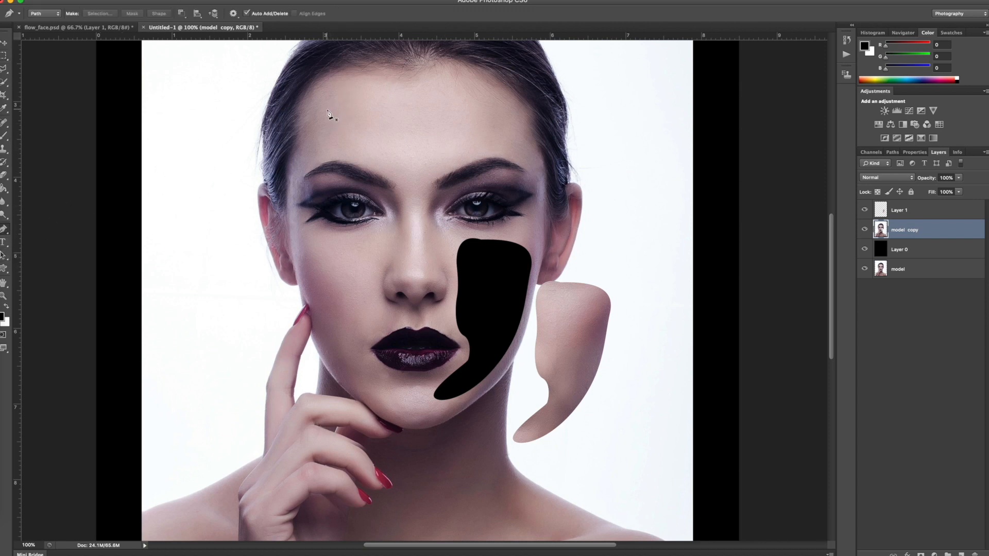
left_click(327, 109)
left_click_drag(445, 146, 301, 160)
left_click(328, 109)
- Convert the forehead path into a selection
right_click(368, 131)
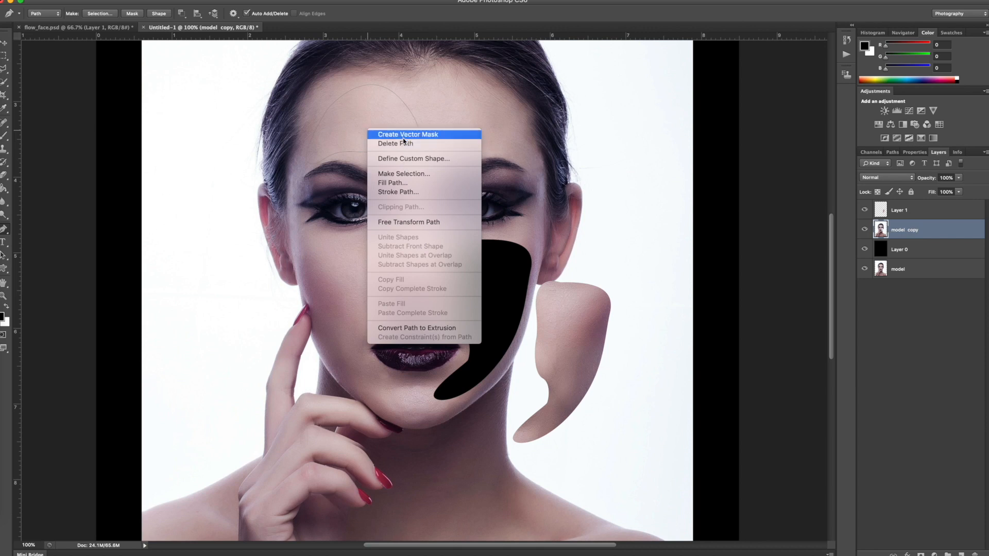
right_click(364, 140)
right_click(364, 140)
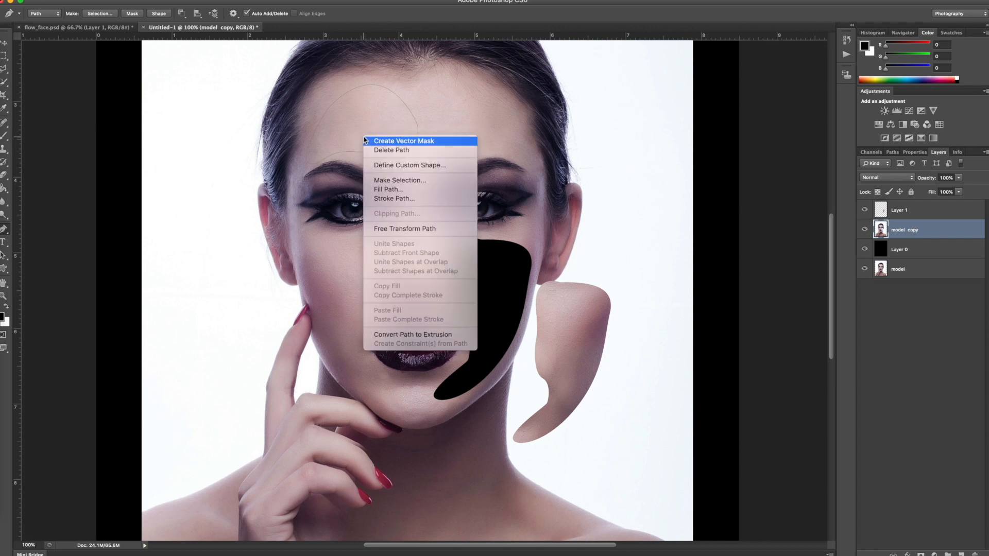
left_click(389, 180)
left_click(520, 227)
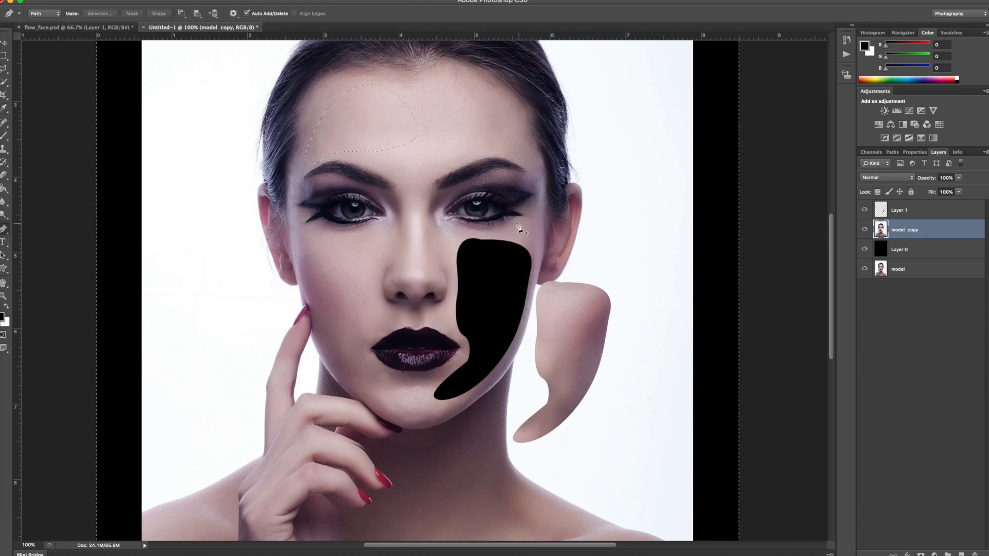
- Invert the selection to the outlined forehead area and cut that area out of the model copy layer
left_click(7, 57)
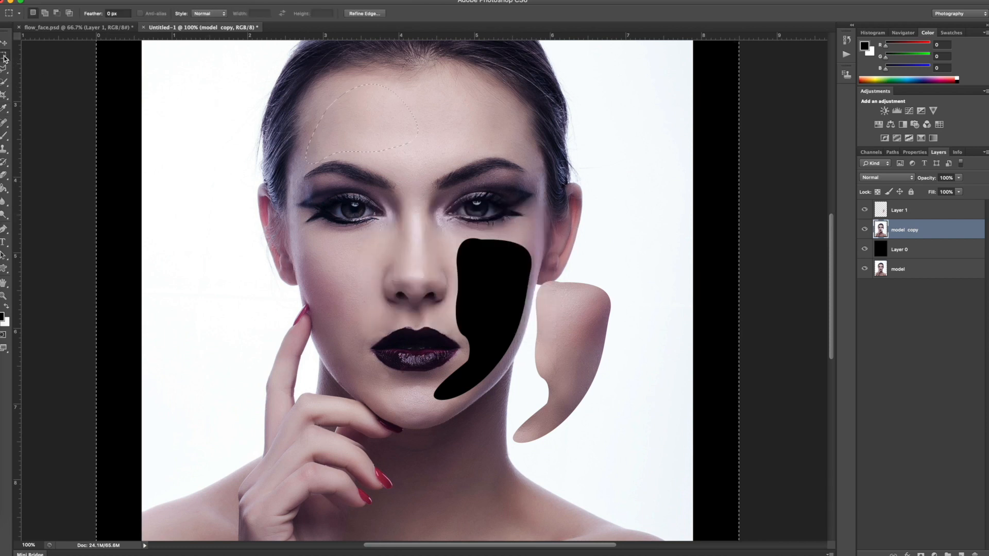
right_click(374, 164)
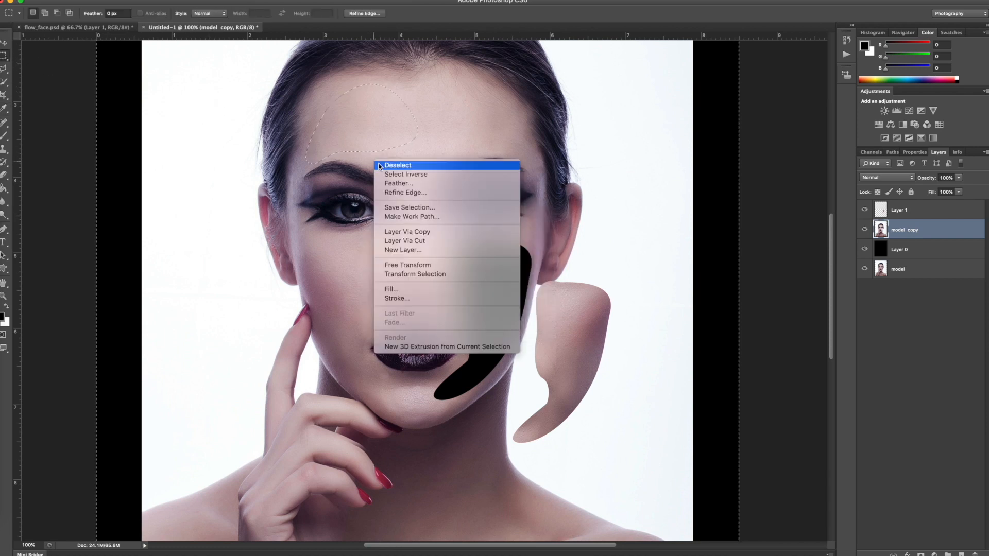
left_click(394, 174)
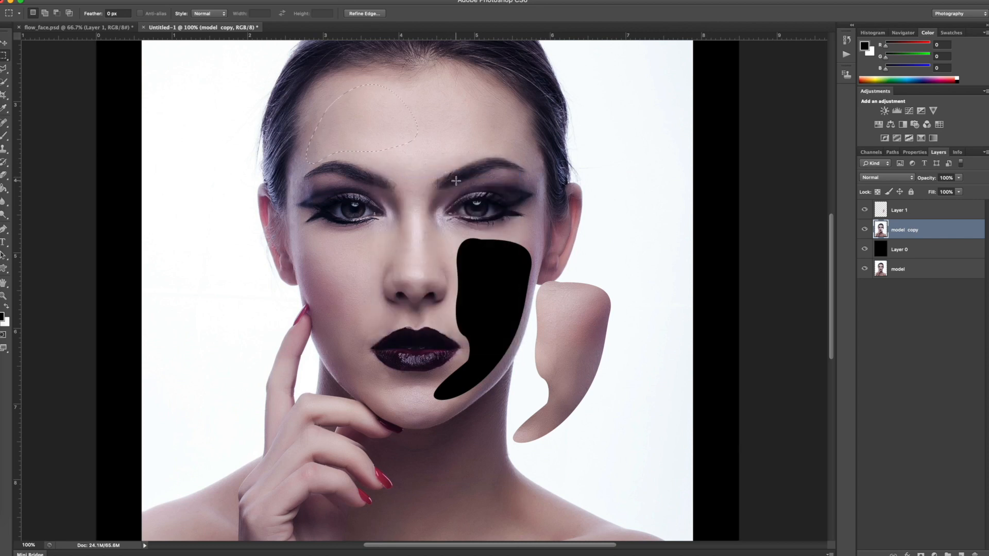
key("BackSpace")
key("super+d")
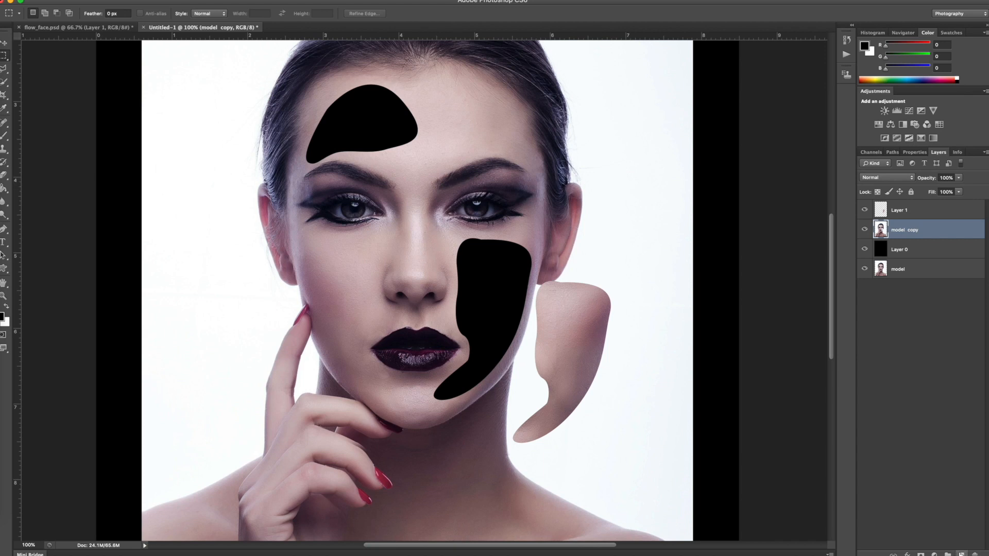
- Add a new layer, paste the forehead piece on it and move it up and outward over the hairline
left_click(961, 554)
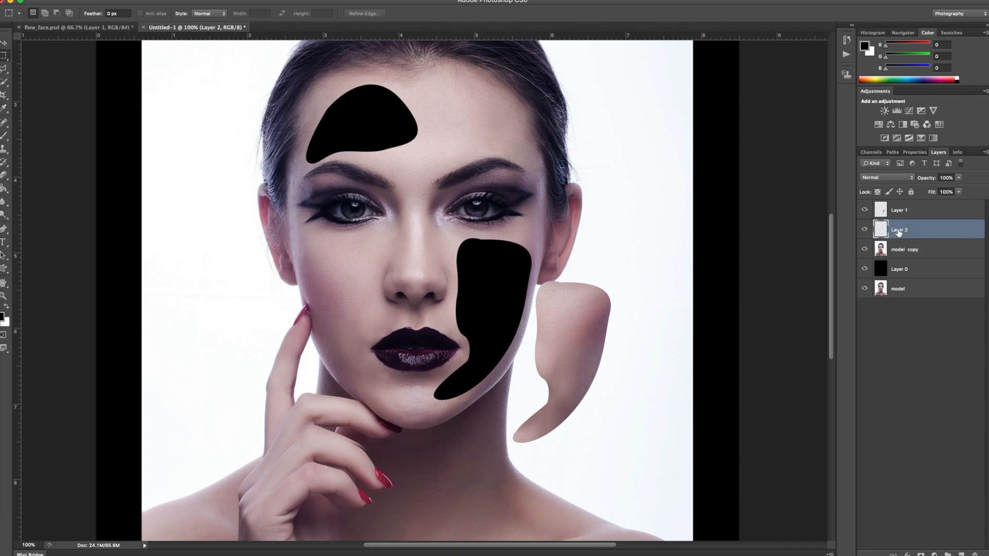
key("super+v")
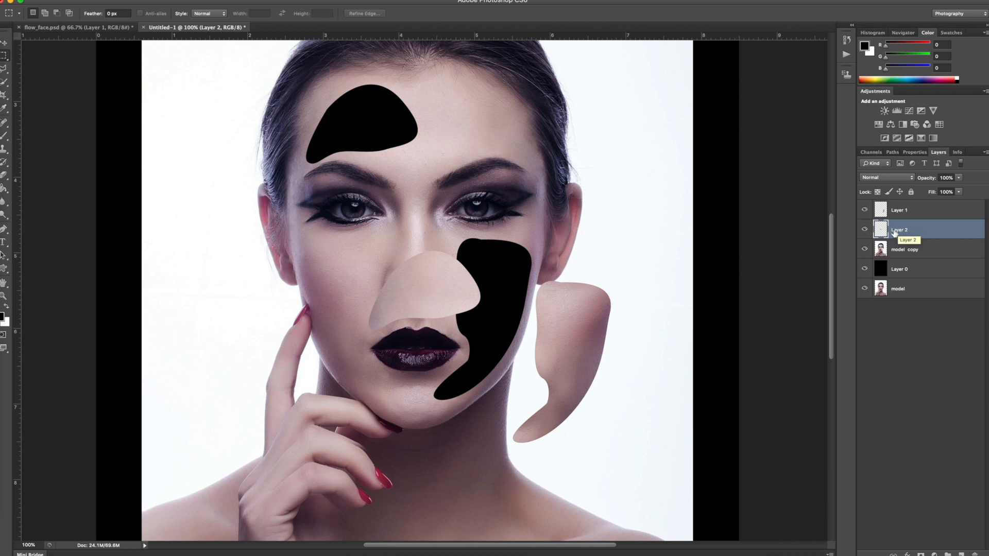
key("super+t")
left_click_drag(442, 305, 320, 115)
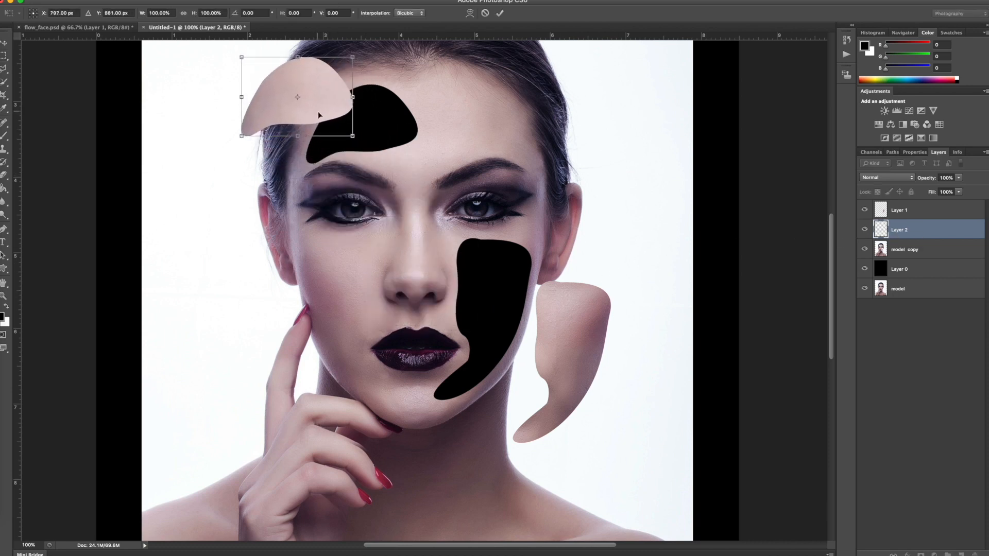
left_click(499, 14)
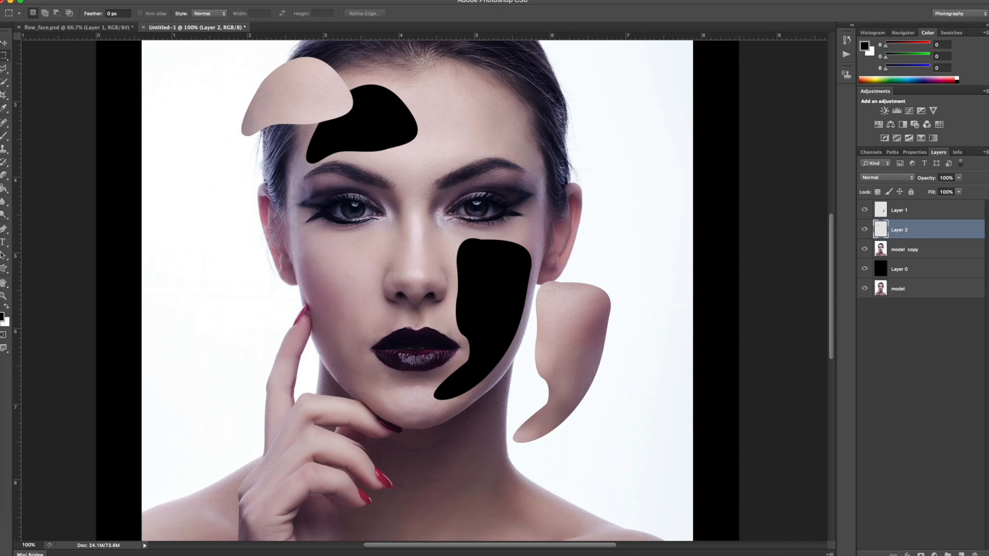
- Place the jungle-plant image, scale it to about 33%, rotate it about 54 degrees and position it over the cheek opening
left_click_drag(1, 536, 425, 305)
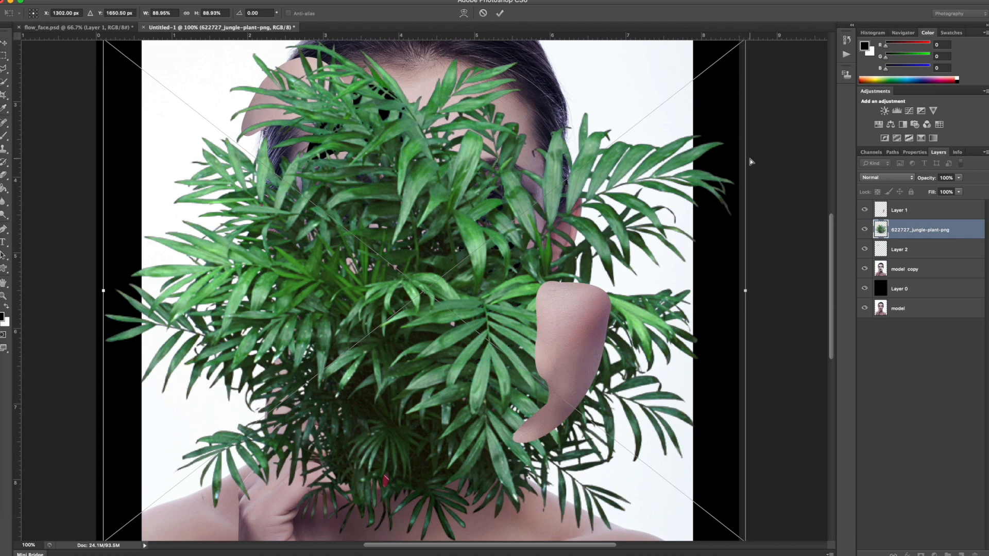
key("super+minus")
left_click_drag(212, 123, 430, 345)
key("super+z")
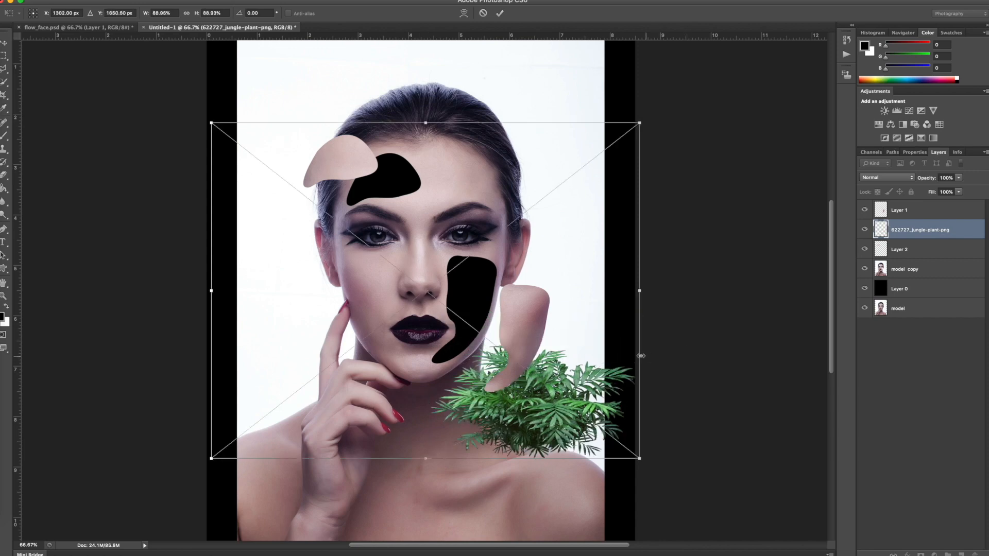
left_click_drag(209, 120, 507, 358)
left_click_drag(716, 364, 688, 492)
left_click_drag(581, 413, 422, 309)
left_click_drag(502, 313, 533, 323)
left_click_drag(468, 318, 484, 322)
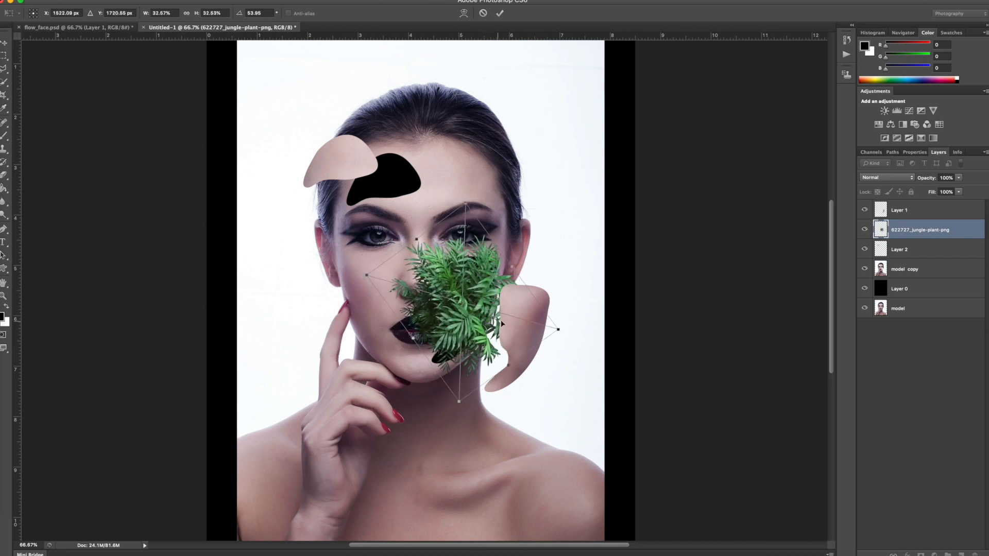
key("Return")
- Rename the jungle plant layer as plant lower and move it directly beneath the model copy layer
left_click_drag(936, 231, 931, 258)
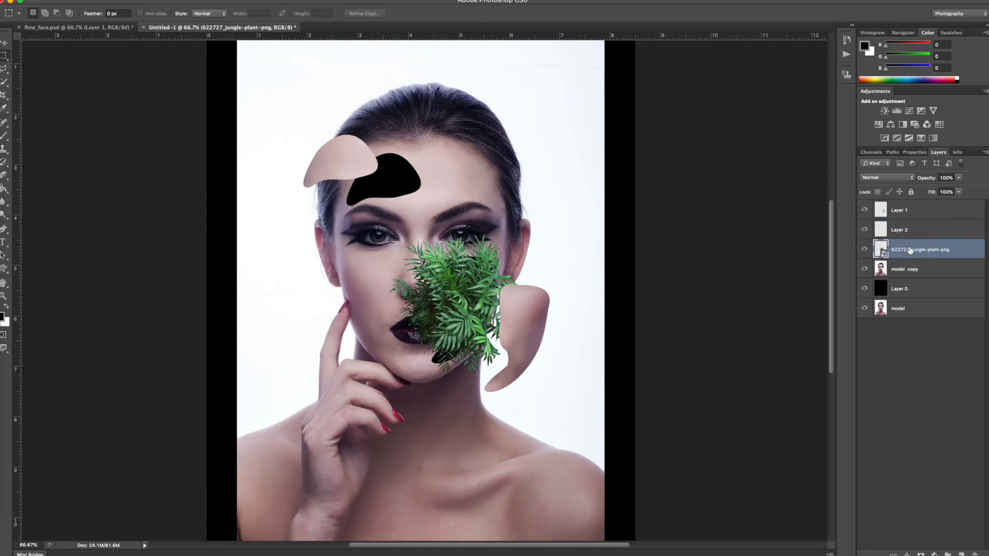
double_click(910, 250)
type("plant lower")
key("Return")
left_click_drag(924, 263, 902, 278)
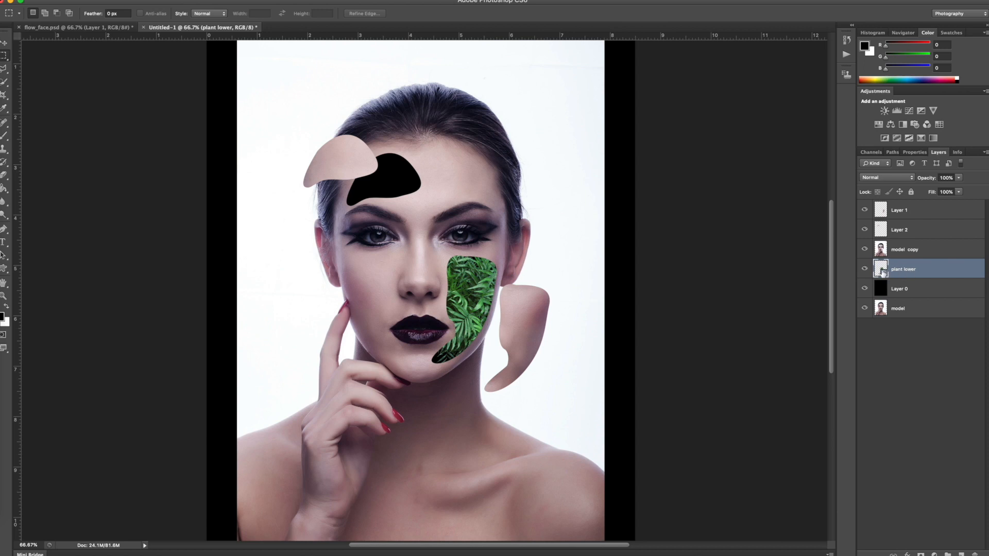
right_click(881, 268)
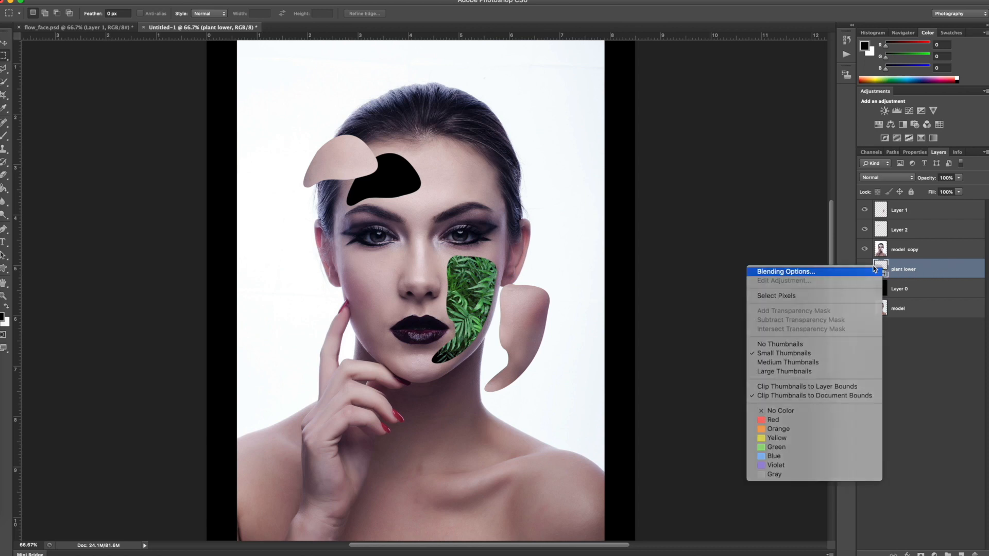
left_click(875, 269)
left_click(539, 91)
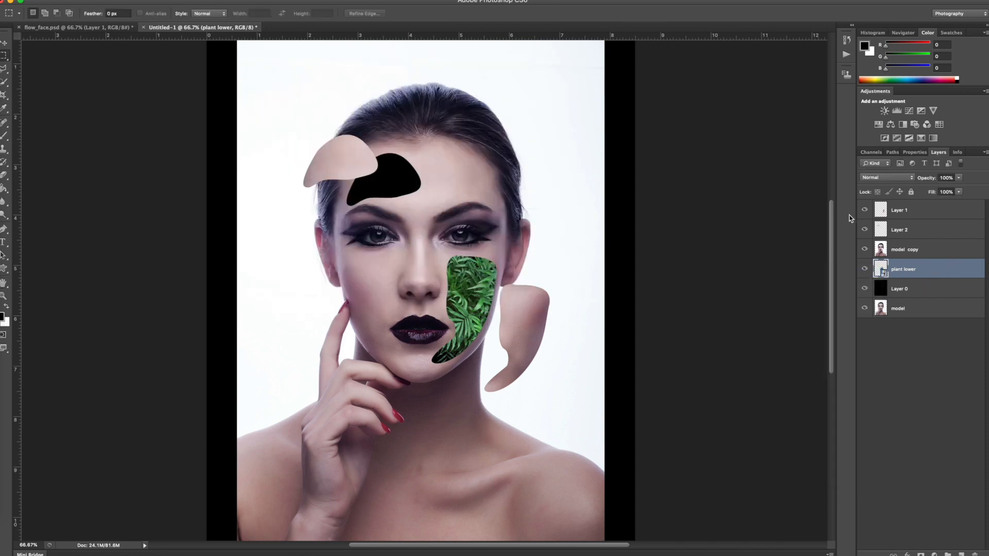
- Rasterize the plant lower layer, then duplicate it and place the copy directly above the model copy layer
right_click(927, 275)
left_click(861, 304)
key("super+j")
left_click_drag(903, 271, 913, 246)
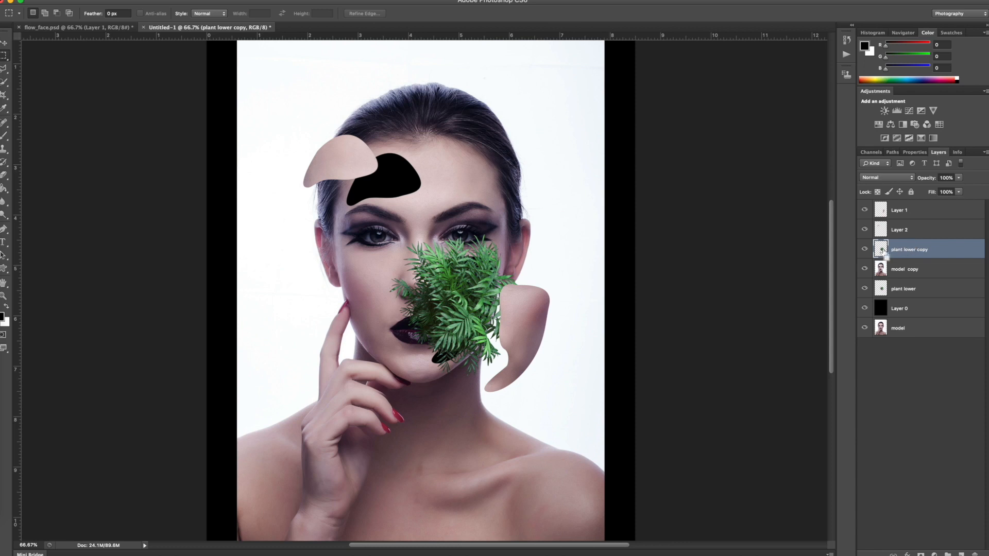
- Load the plant lower copy's outline as a selection, add a layer mask from it and invert the mask
left_click(885, 250, "super")
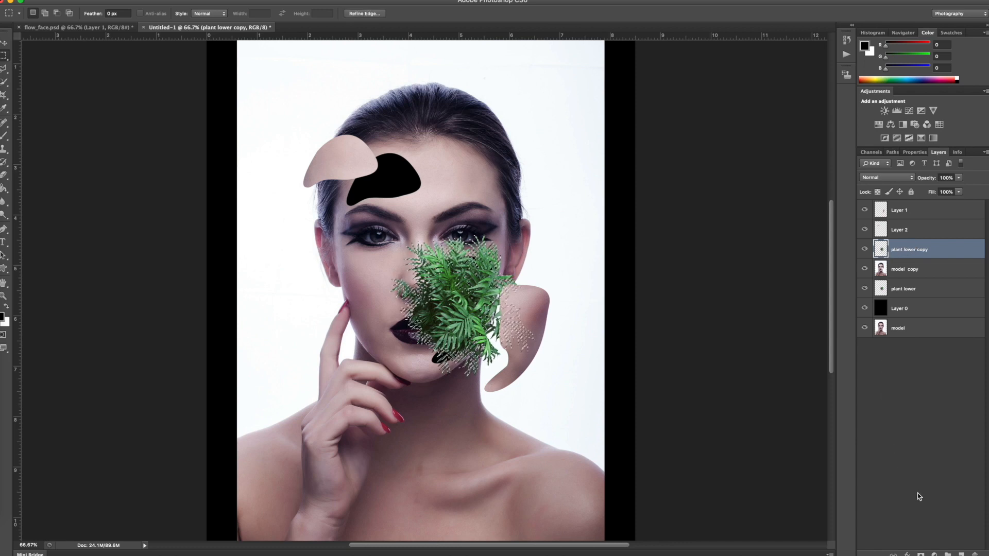
left_click(921, 553)
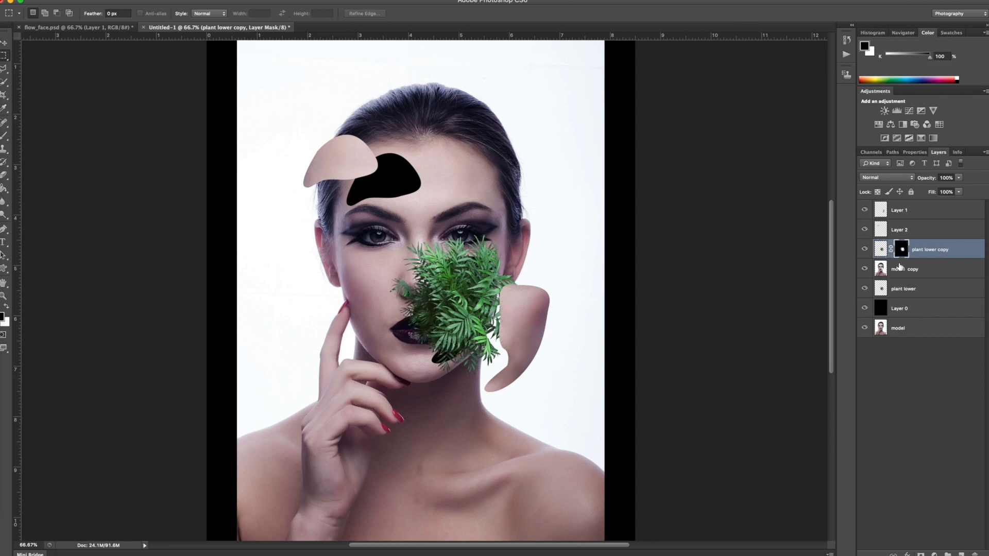
key("super+i")
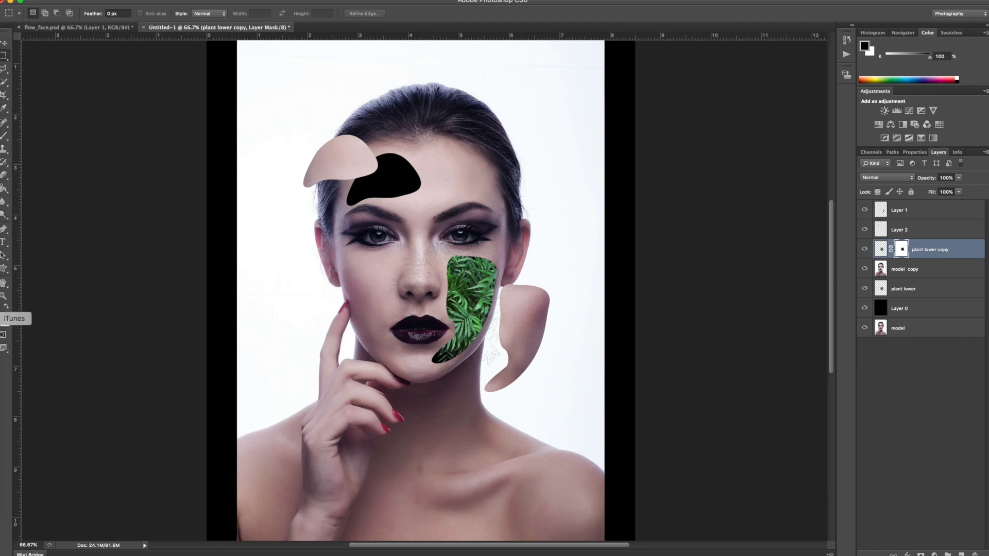
- Try painting white on the plant lower copy mask over the nose with a soft brush at 49% opacity
left_click(7, 306)
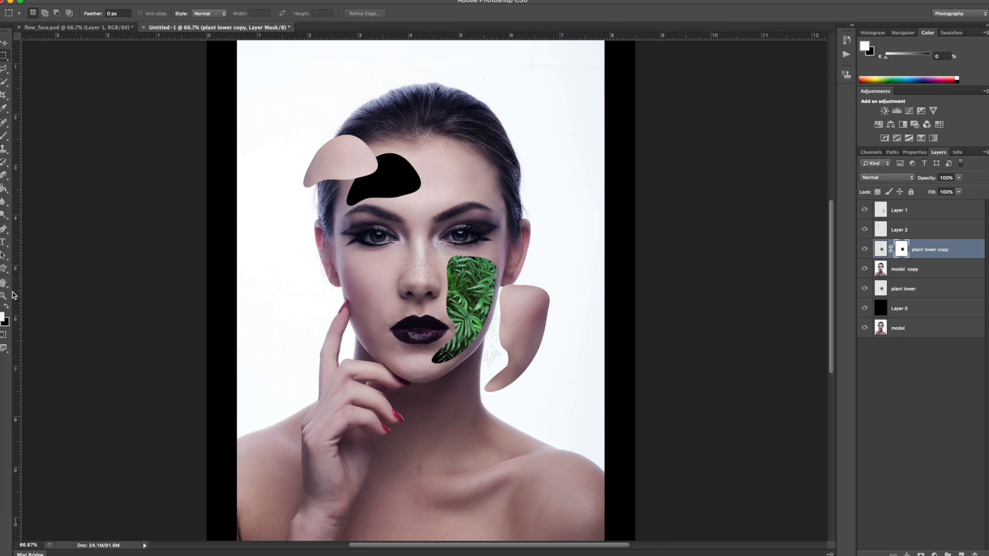
key("b")
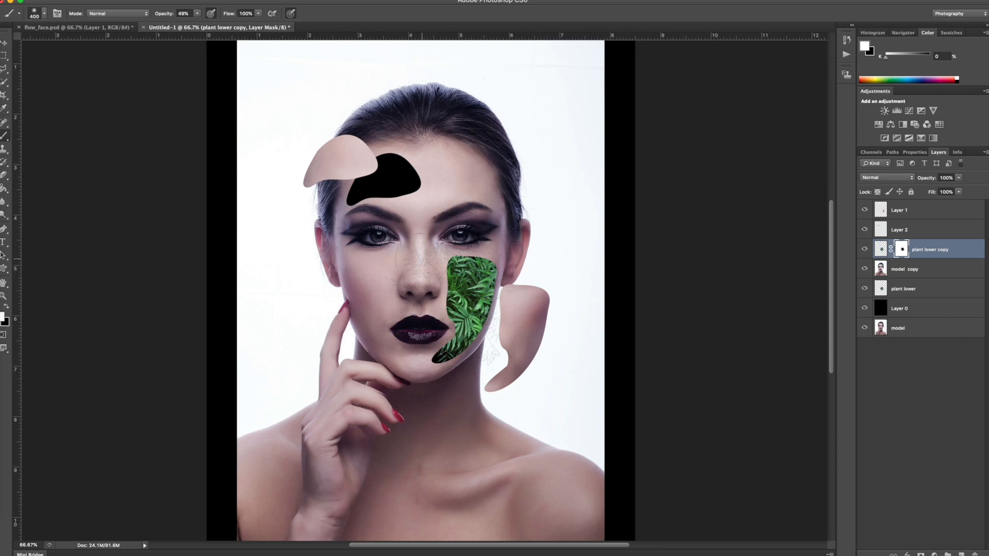
left_click(413, 285)
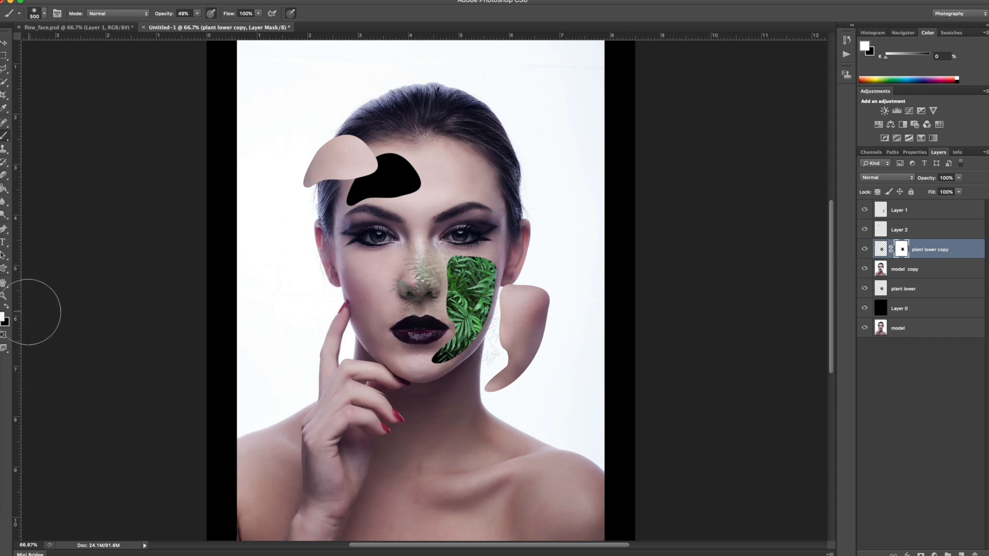
- Paint black at 100% opacity on the plant lower copy mask to hide the foliage over the nose
left_click(7, 307)
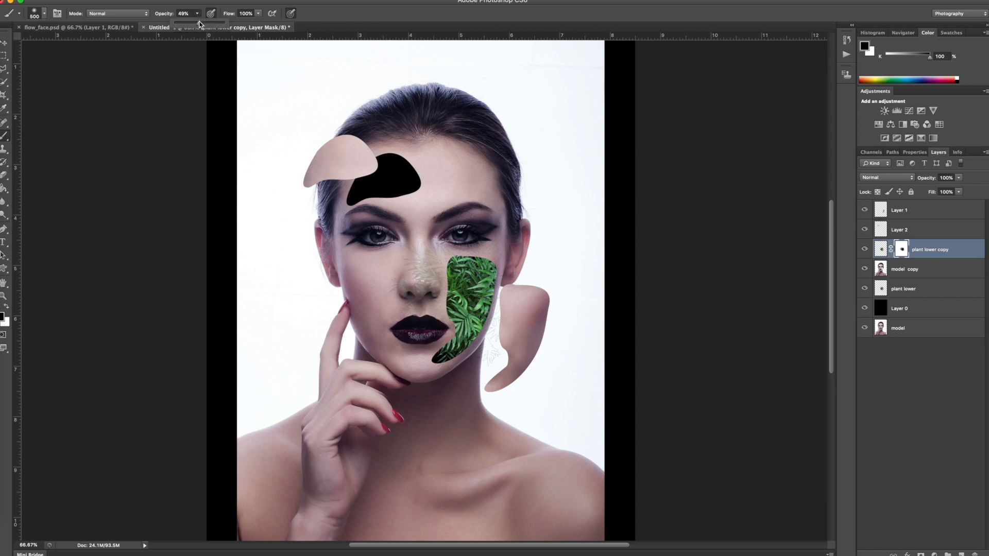
key("0")
left_click(418, 289)
left_click(418, 284)
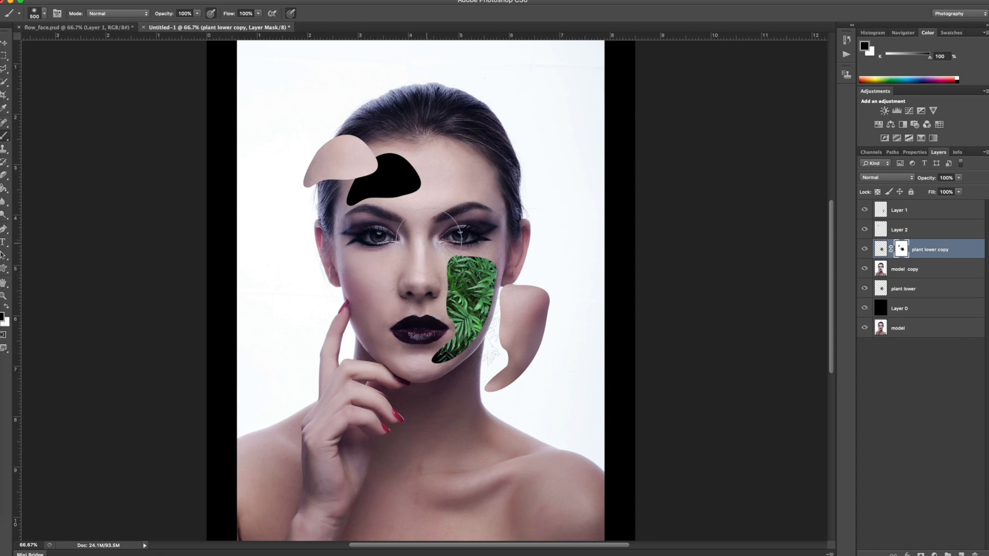
- Switch the brush to a hard round tip for painting on the plant lower copy mask
right_click(396, 253)
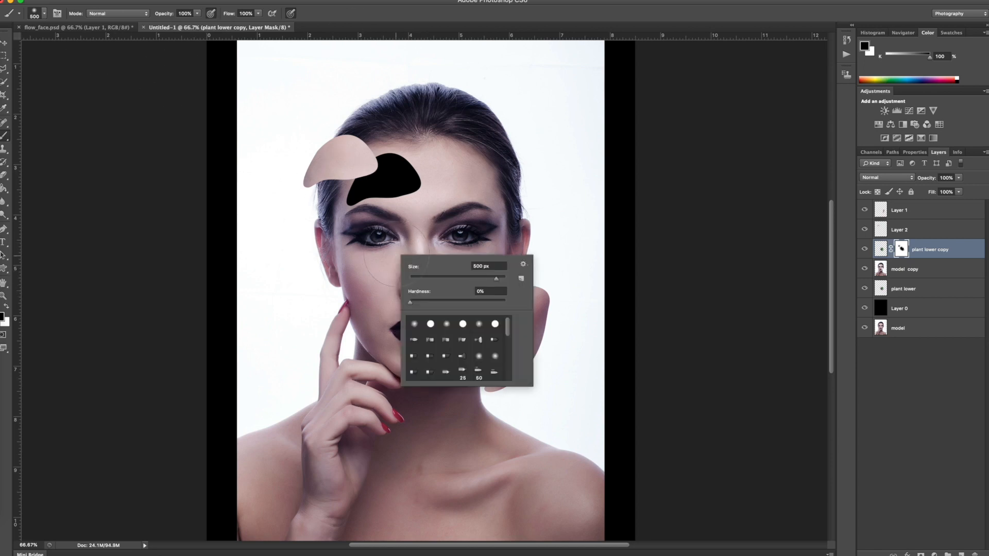
left_click(437, 328)
key("Return")
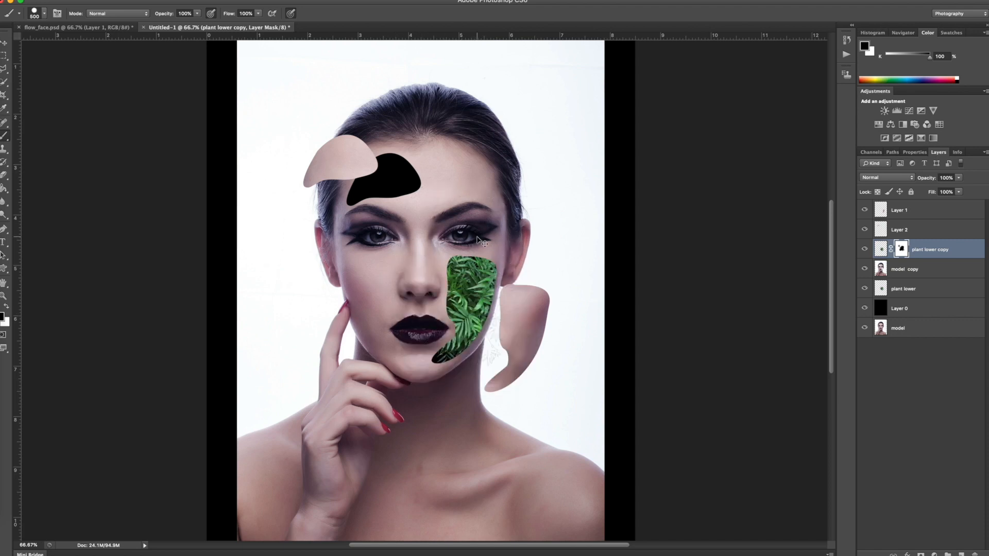
- Paint white with a 250 px hard brush on the plant lower copy mask to reveal leaves beyond the cheek opening's outer and jaw edges
key("super+plus")
key("super+plus")
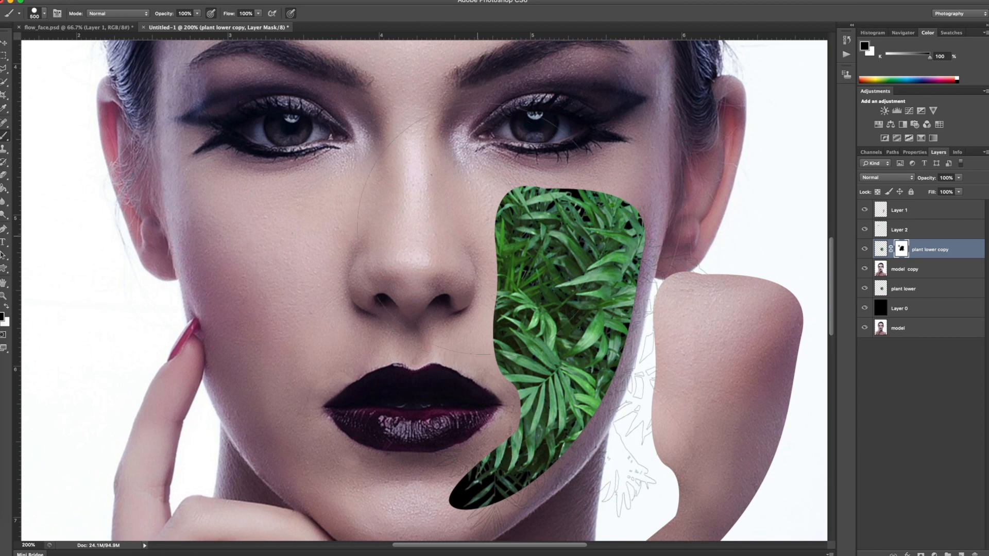
key("bracketleft")
key("bracketleft")
key("bracketleft")
left_click(7, 307)
left_click(668, 292)
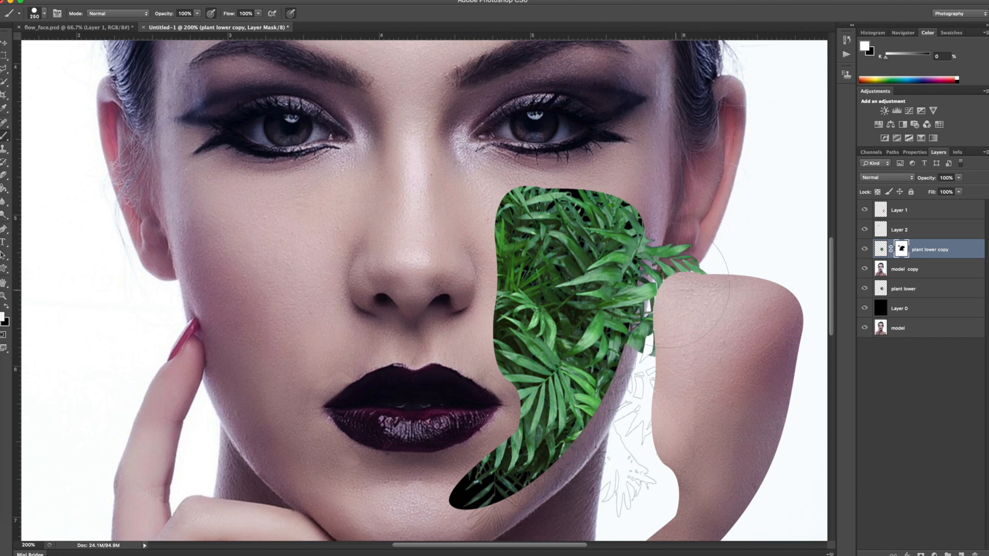
mouse_move(644, 382)
left_mouse_down()
mouse_move(564, 492)
mouse_move(523, 494)
mouse_move(655, 388)
left_mouse_up()
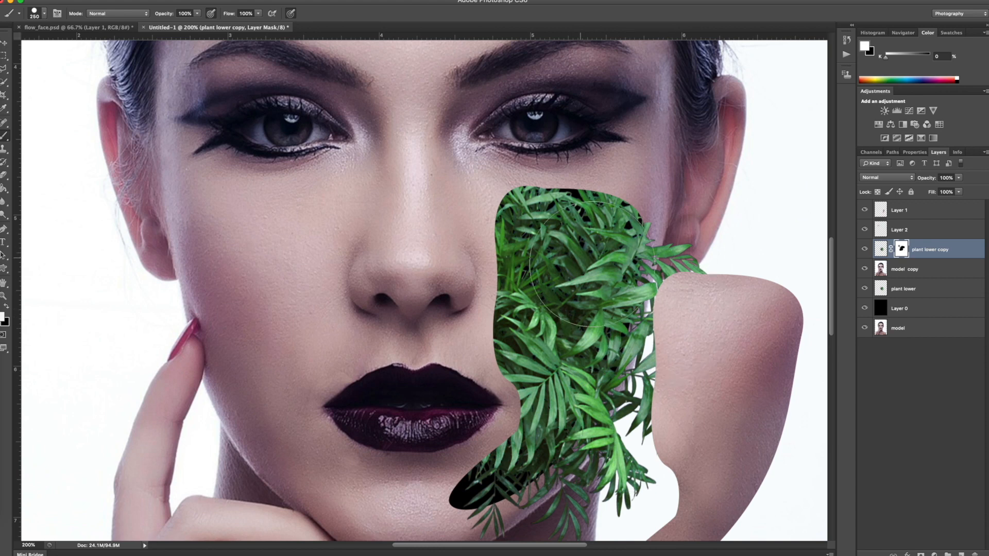
- Reveal the leaves rising from the cheek opening toward the eye by painting white on the mask with progressively smaller brushes
mouse_move(645, 261)
left_mouse_down()
mouse_move(672, 265)
mouse_move(671, 225)
mouse_move(641, 204)
mouse_move(604, 132)
left_mouse_up()
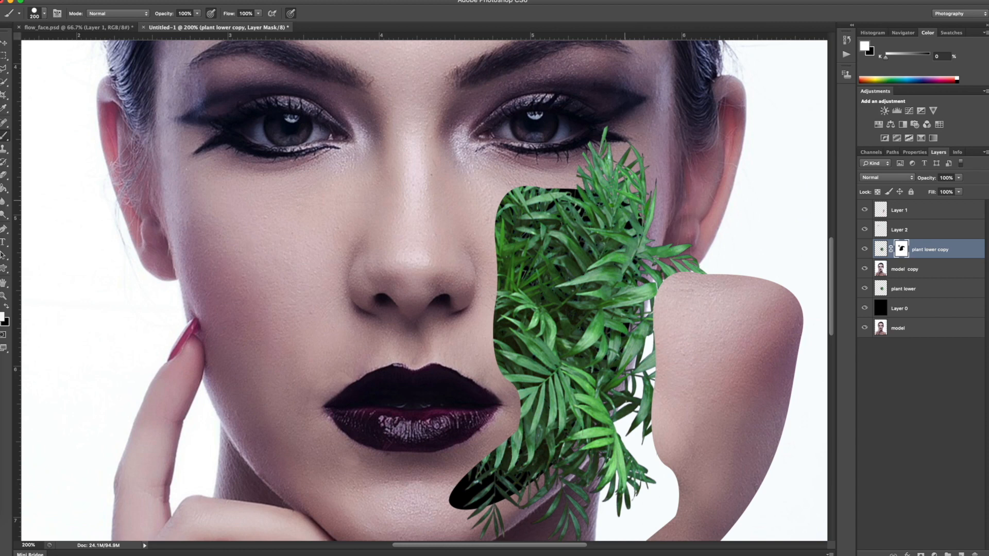
key("bracketleft")
key("bracketleft")
key("bracketleft")
key("bracketleft")
key("bracketleft")
key("bracketleft")
key("bracketleft")
key("bracketleft")
key("bracketleft")
mouse_move(581, 159)
left_mouse_down()
mouse_move(568, 147)
mouse_move(610, 170)
left_mouse_up()
left_click(7, 306)
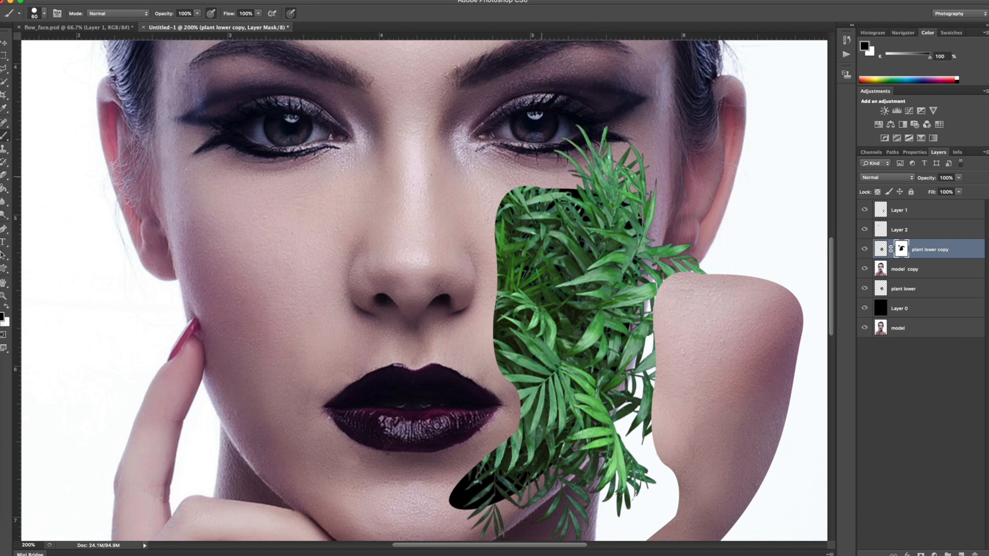
key("p")
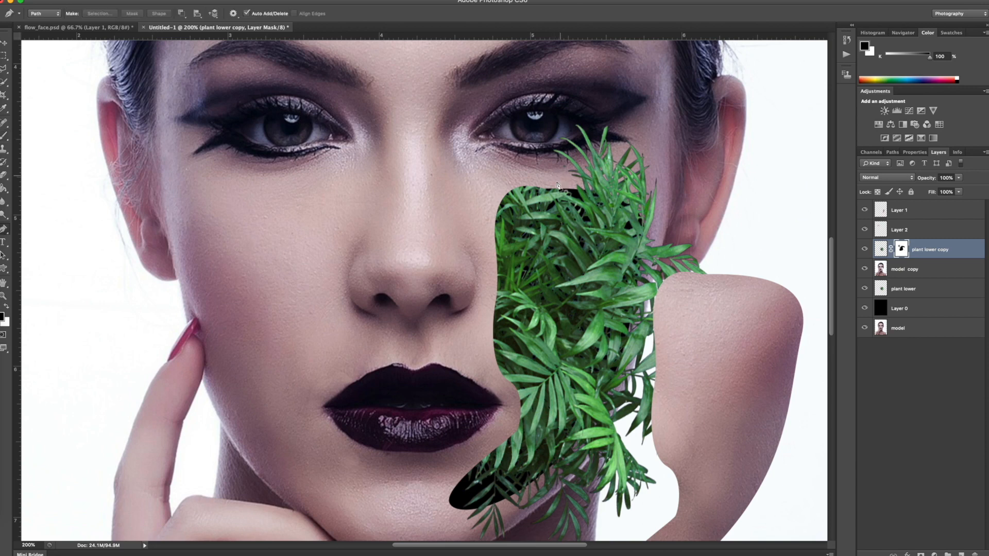
key("b")
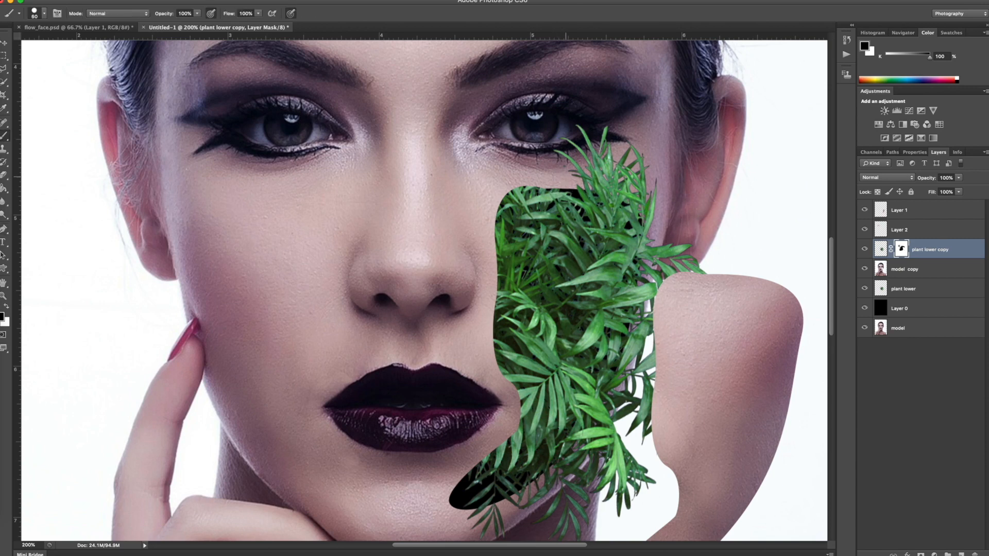
key("bracketleft")
- Duplicate the plant lower layer and rename the duplicate plant upper
key("super+minus")
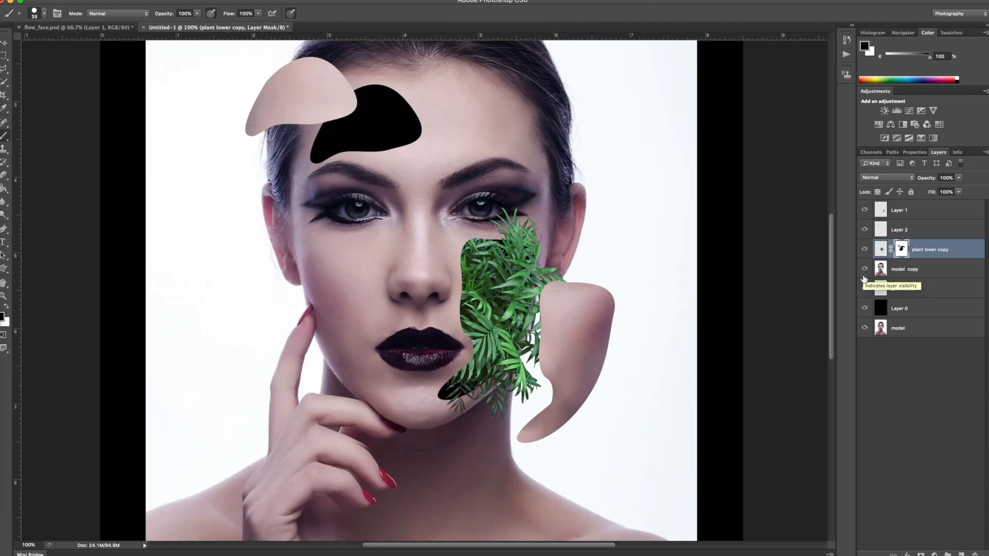
left_click(896, 295)
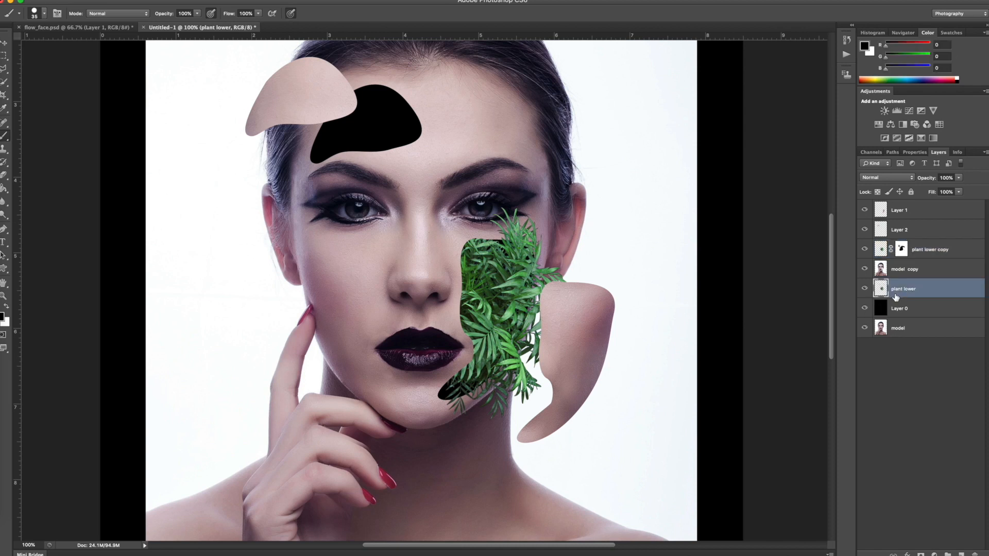
key("super+j")
double_click(913, 290)
type("plant upper")
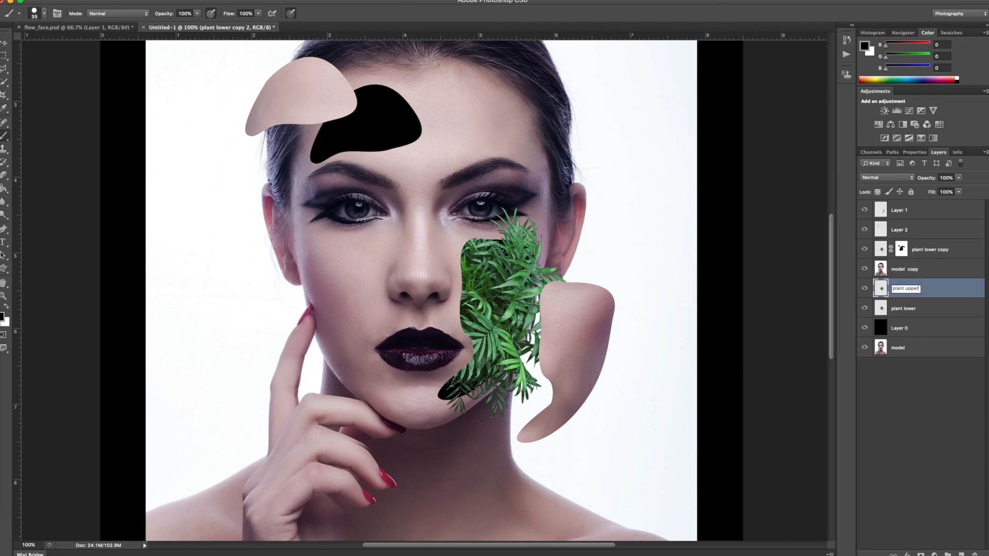
key("Return")
- Transform the plant upper layer to fill the forehead opening, scaling it to 89.41% and rotating it to -13.52°
key("super+t")
left_click_drag(548, 332, 438, 207)
left_click_drag(562, 192, 560, 146)
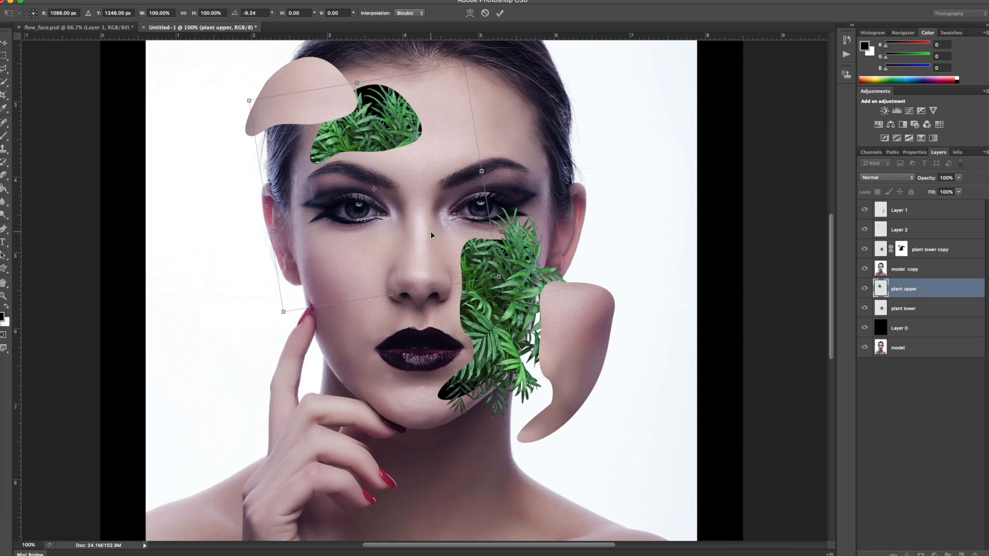
left_click_drag(498, 277, 472, 258)
left_click_drag(412, 226, 423, 207)
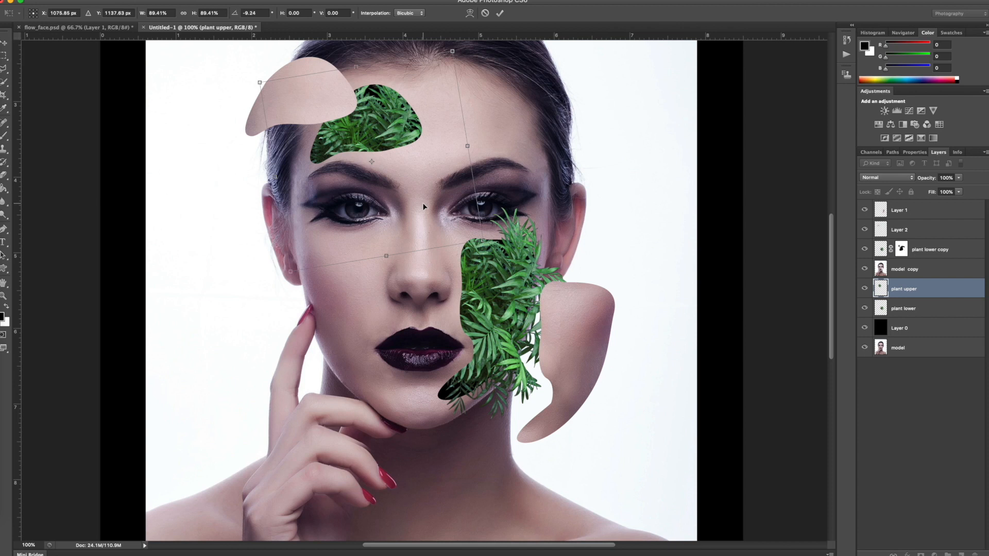
left_click_drag(607, 185, 533, 193)
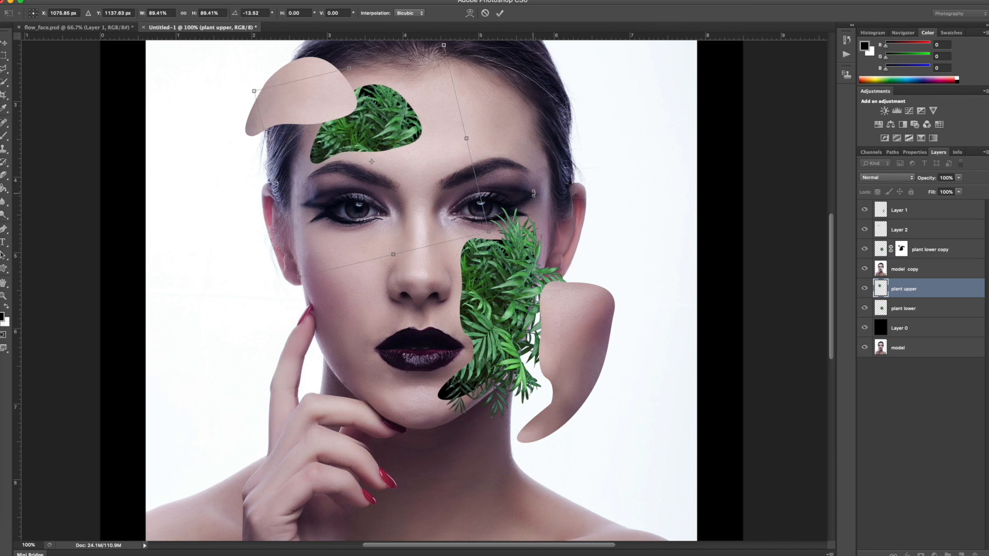
left_click(500, 13)
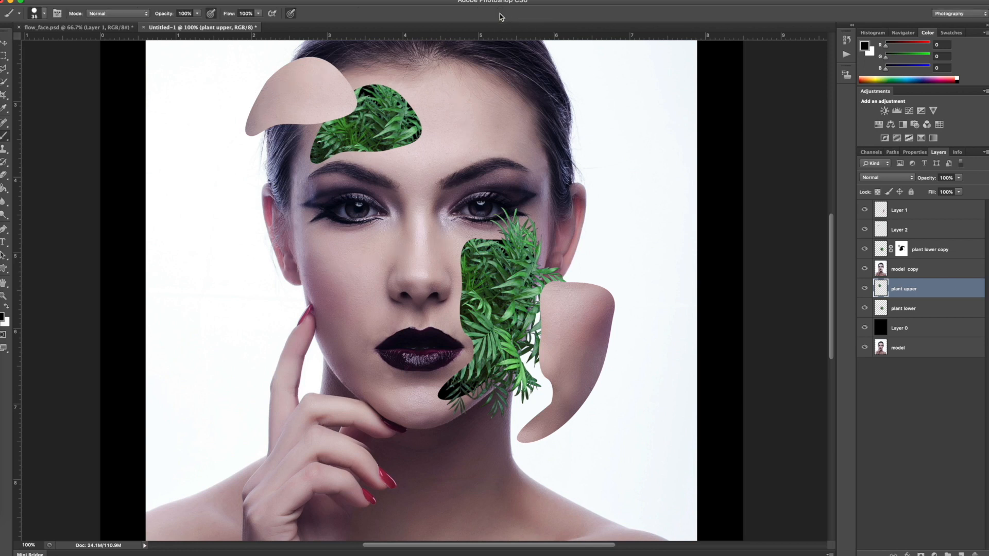
- Duplicate plant upper, place the copy above the model copy layer, and add an inverted layer mask made from its outline
key("super+j")
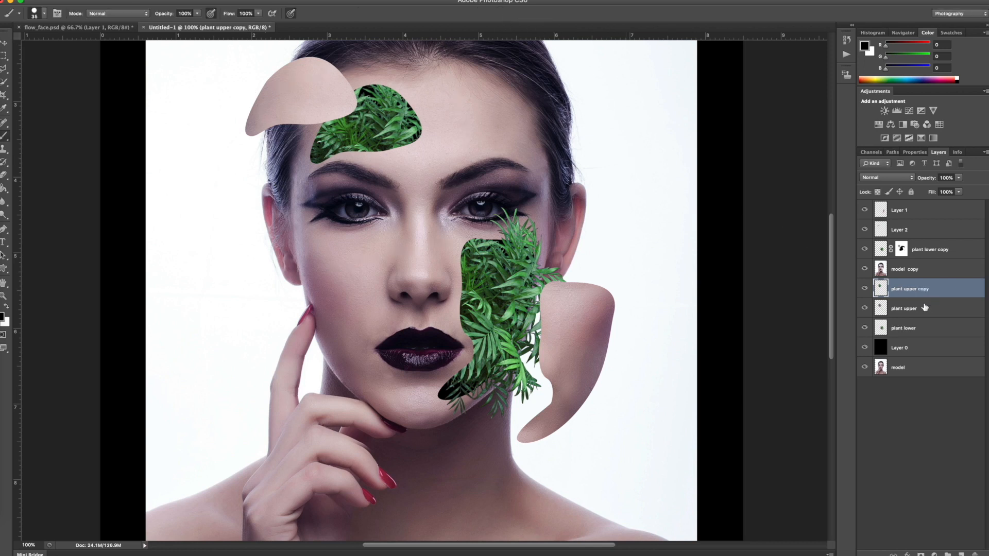
left_click_drag(905, 290, 906, 264)
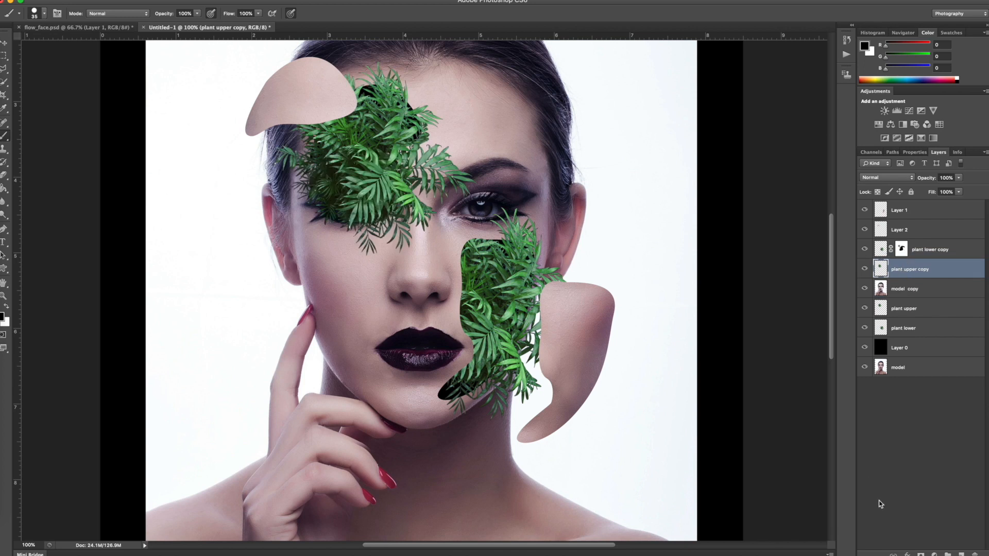
left_click(881, 270, "super")
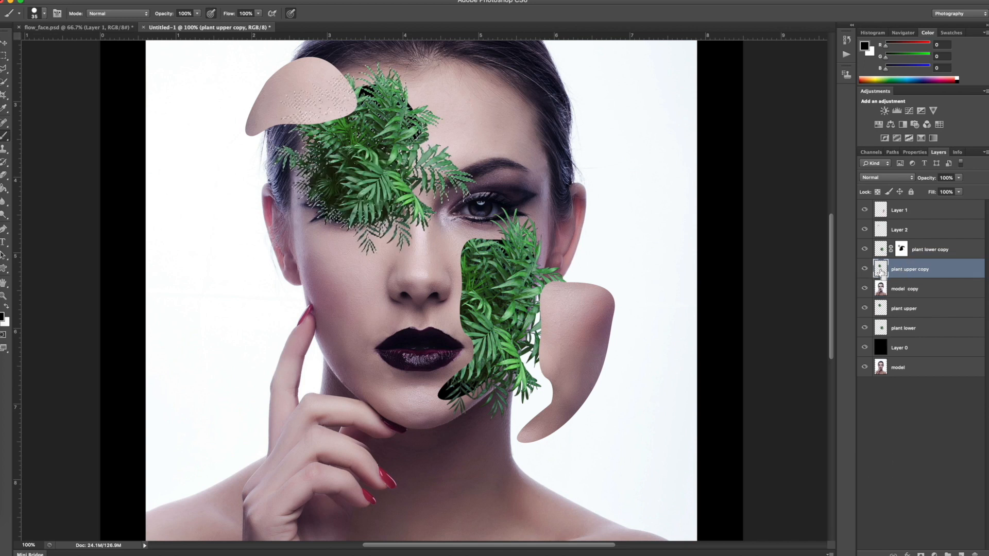
left_click(921, 554)
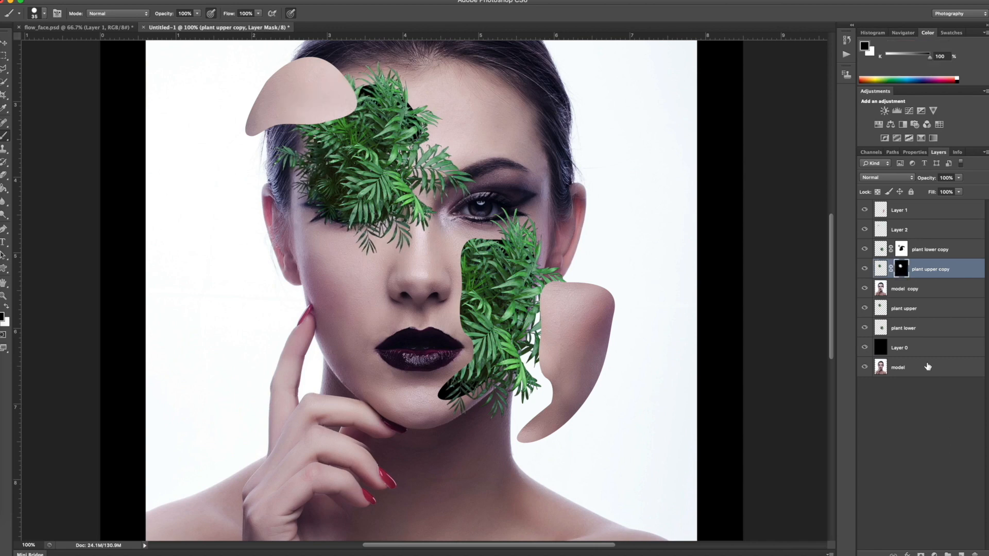
key("super+i")
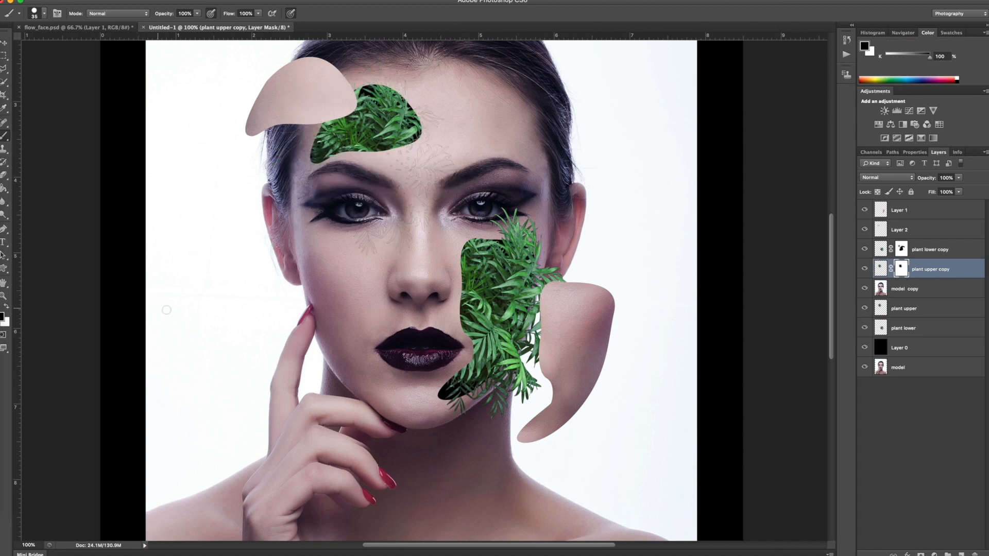
- Paint black with an enlarged brush on the plant upper copy mask to clear leaf outlines from the nose bridge and forehead
key("bracketright")
key("bracketright")
key("bracketright")
mouse_move(423, 193)
left_mouse_down()
mouse_move(401, 188)
mouse_move(403, 173)
mouse_move(421, 184)
left_mouse_up()
key("bracketright")
left_click_drag(445, 136, 435, 135)
- Paint white with a 250 px brush on the plant upper copy mask to reveal leaves around the forehead opening toward the temple
key("super+plus")
scroll(288, 298, "up", 5)
key("bracketleft")
key("bracketleft")
key("x")
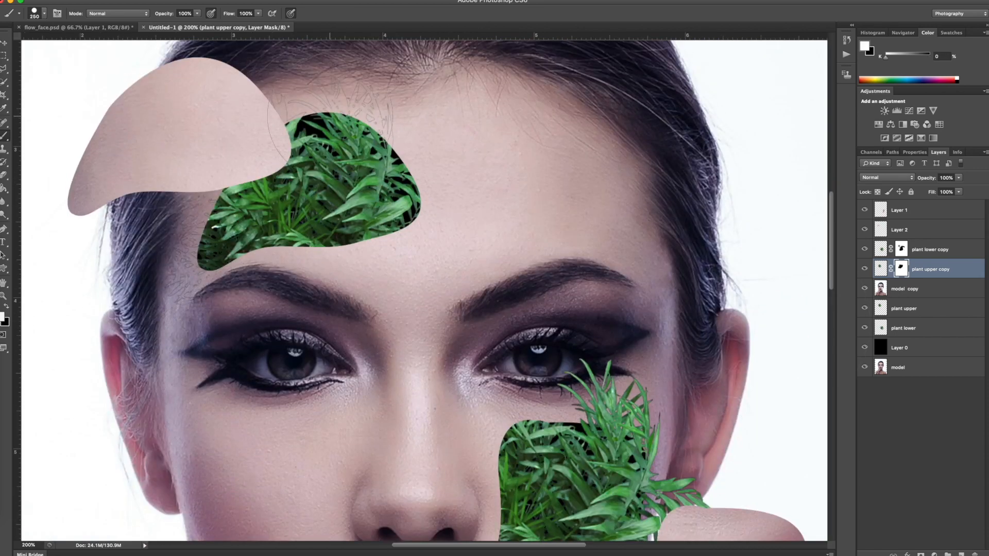
left_click_drag(355, 98, 155, 258)
- Create a new layer named shadows and place it directly above the plant lower copy layer
left_click(899, 230)
key("x")
scroll(170, 144, "down", 6)
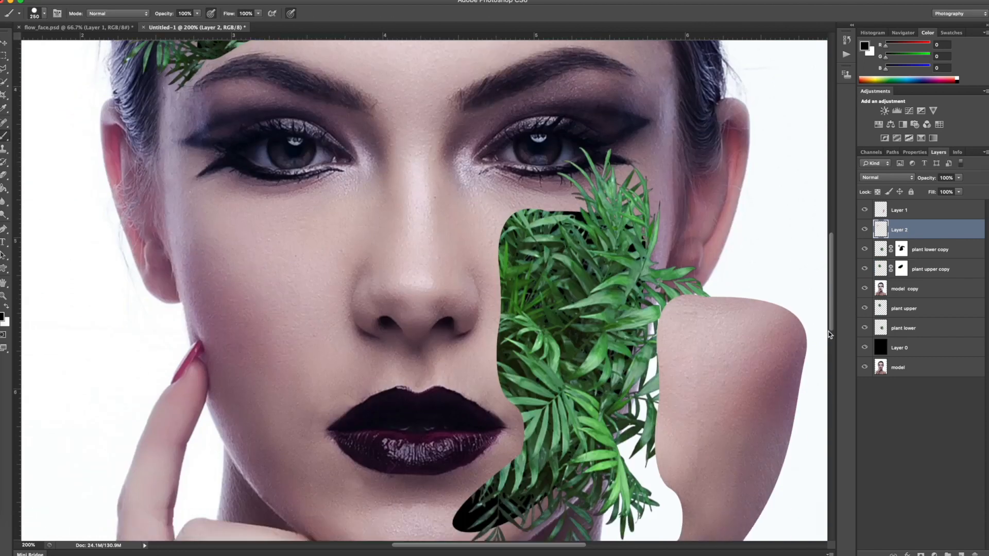
left_click(901, 295)
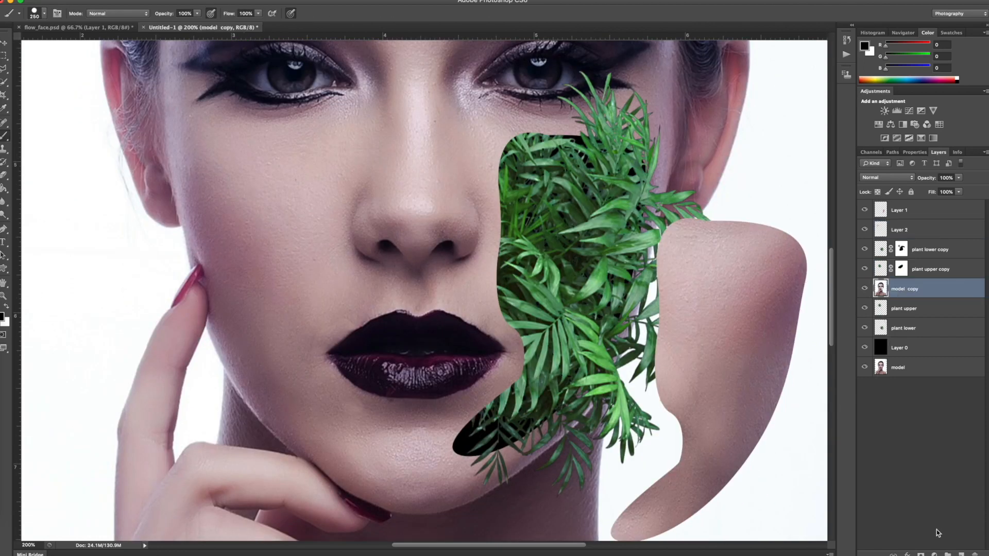
key("super+shift+alt+n")
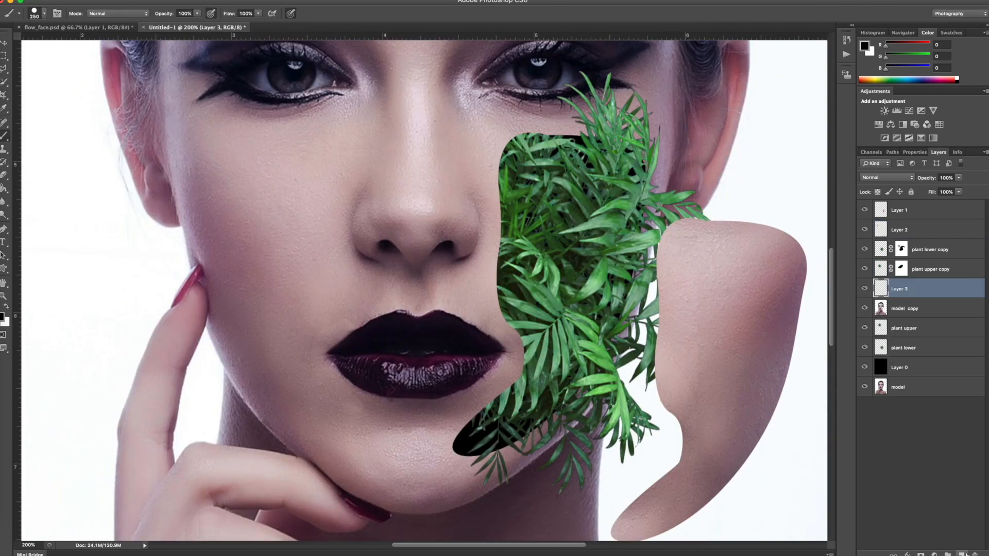
double_click(898, 290)
type("s")
key("Return")
left_click_drag(948, 298, 921, 249)
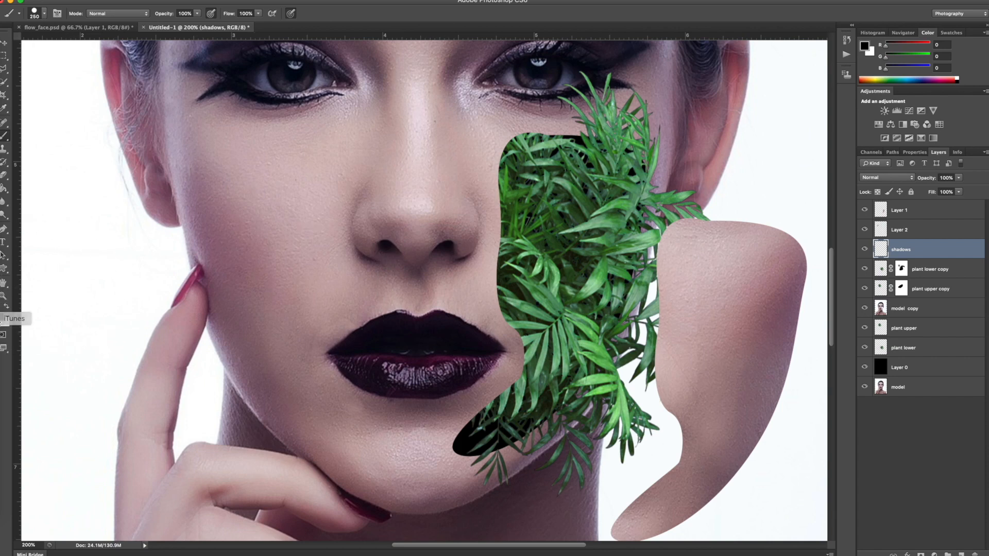
- Set the foreground colour to the very dark green #132211
left_click(3, 318)
left_click(298, 181)
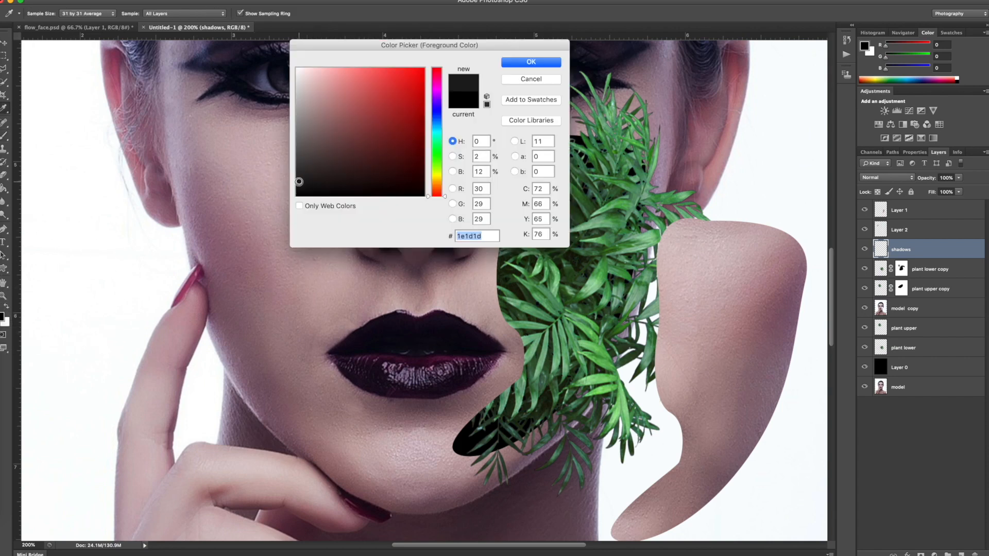
left_click(436, 155)
left_click(340, 179)
left_click(361, 179)
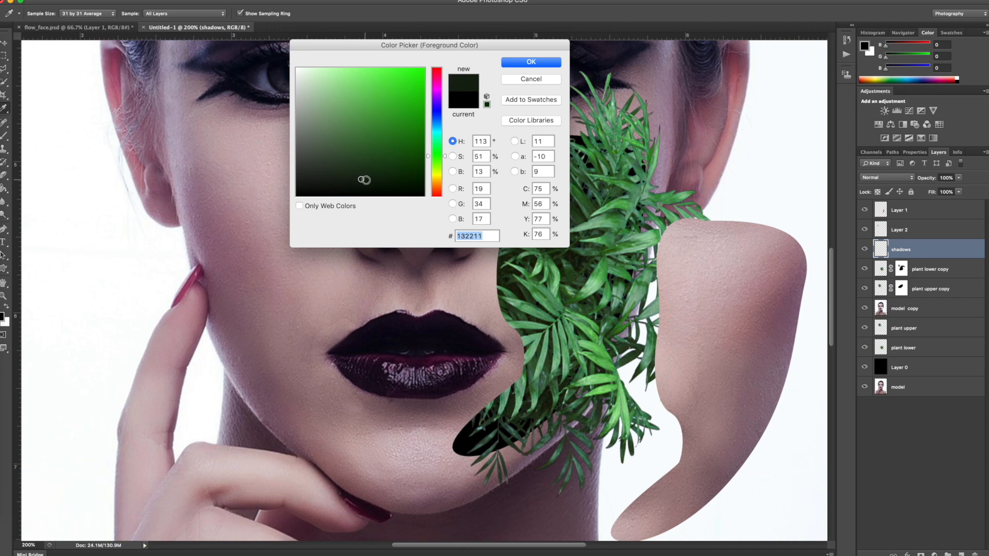
left_click(531, 63)
- Set the Brush tool's opacity to 15%, test it with one dab on the cheek and undo the dab
key("b")
left_click(196, 13)
left_click(156, 23)
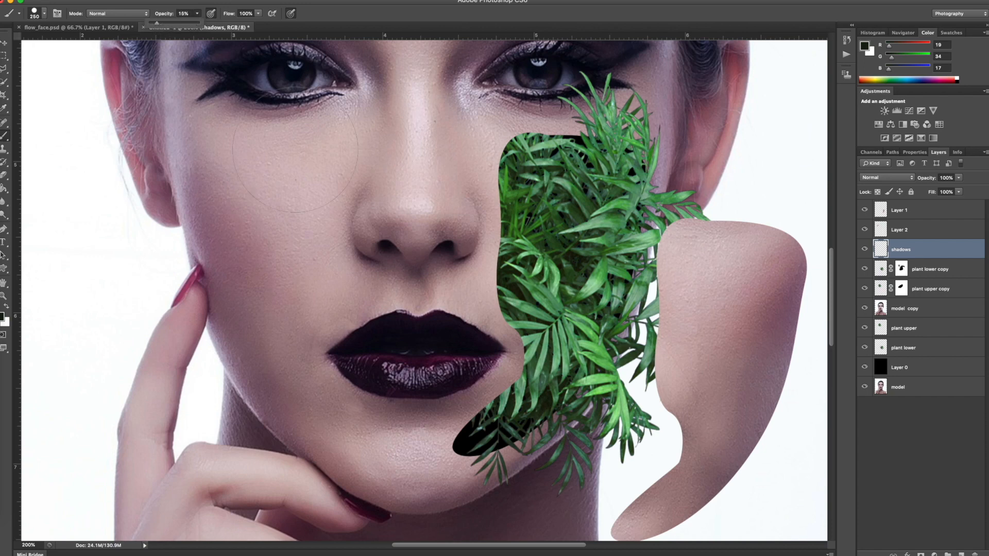
left_click(295, 171)
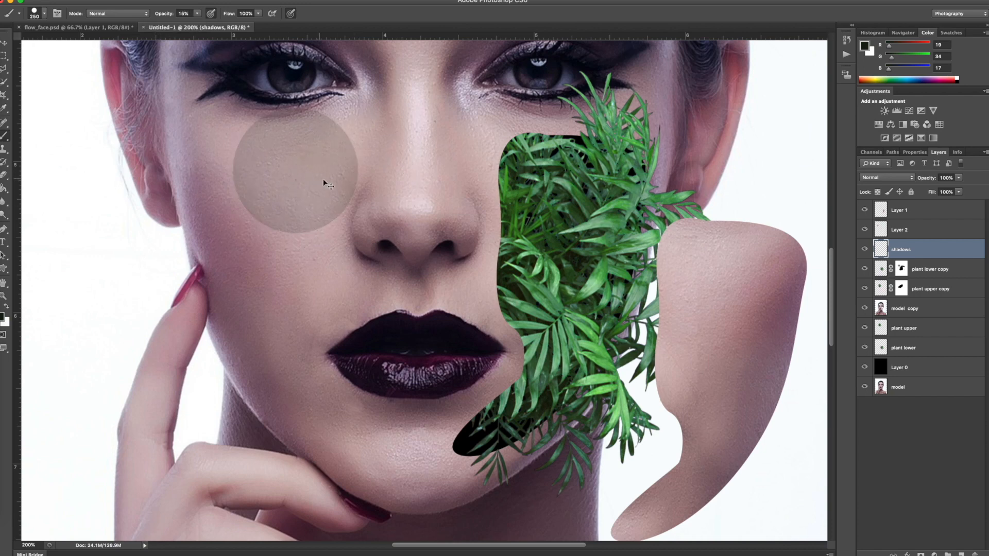
key("super+z")
- Choose a soft round brush tip with 0% hardness and reduce the brush size to 125 px
right_click(383, 206)
left_click(396, 274)
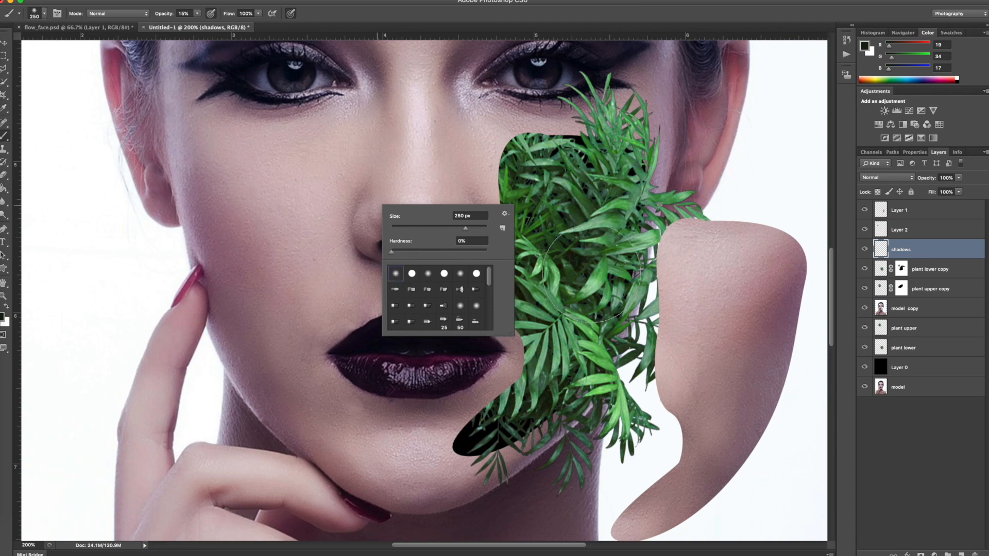
left_click(592, 275)
key("bracketleft")
key("bracketleft")
key("bracketleft")
key("bracketleft")
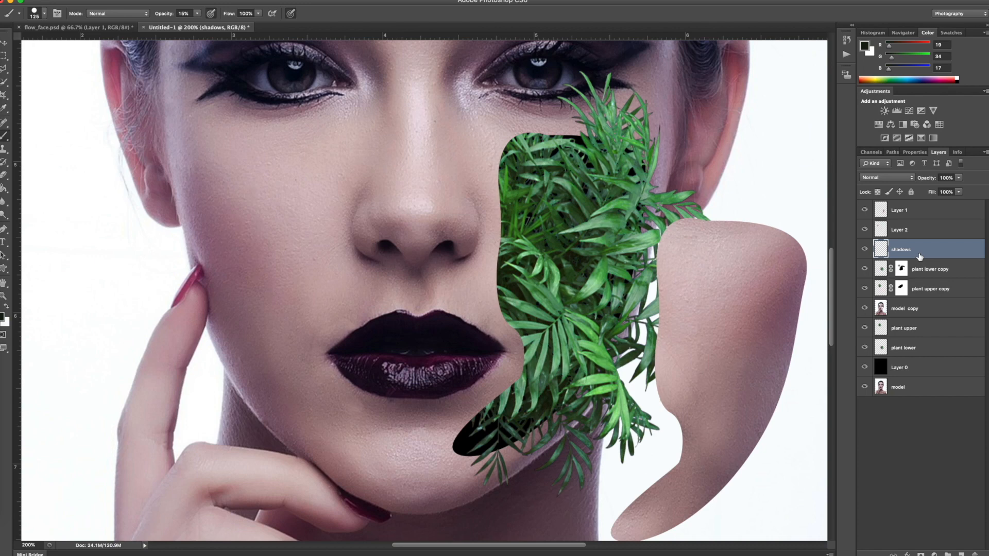
- Move the shadows layer below model copy and paint dark green shading over the foliage along the cheek opening's nose-side and upper edges
left_click_drag(918, 255, 915, 319)
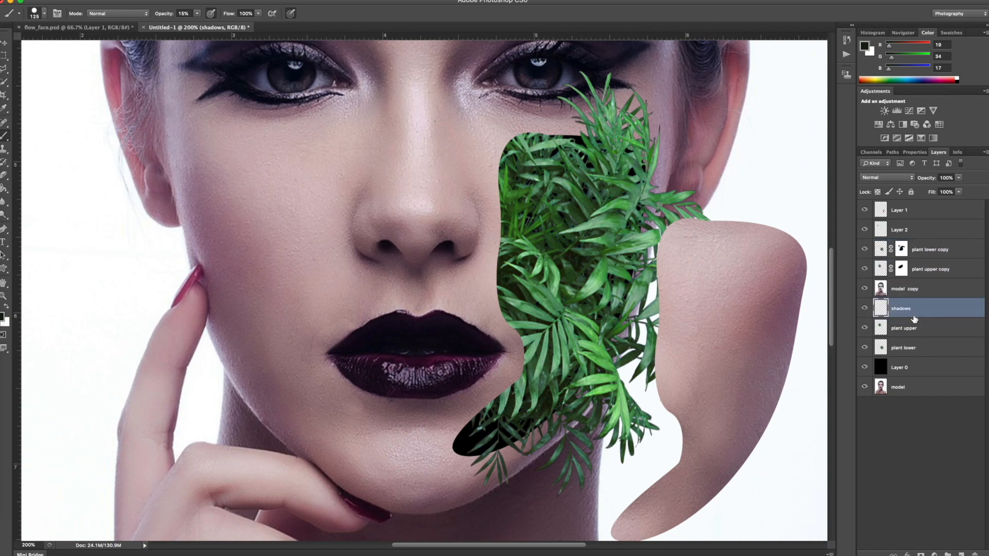
mouse_move(510, 296)
left_mouse_down()
mouse_move(518, 232)
mouse_move(567, 144)
mouse_move(520, 178)
mouse_move(571, 141)
mouse_move(507, 191)
mouse_move(515, 199)
mouse_move(530, 155)
mouse_move(535, 172)
left_mouse_up()
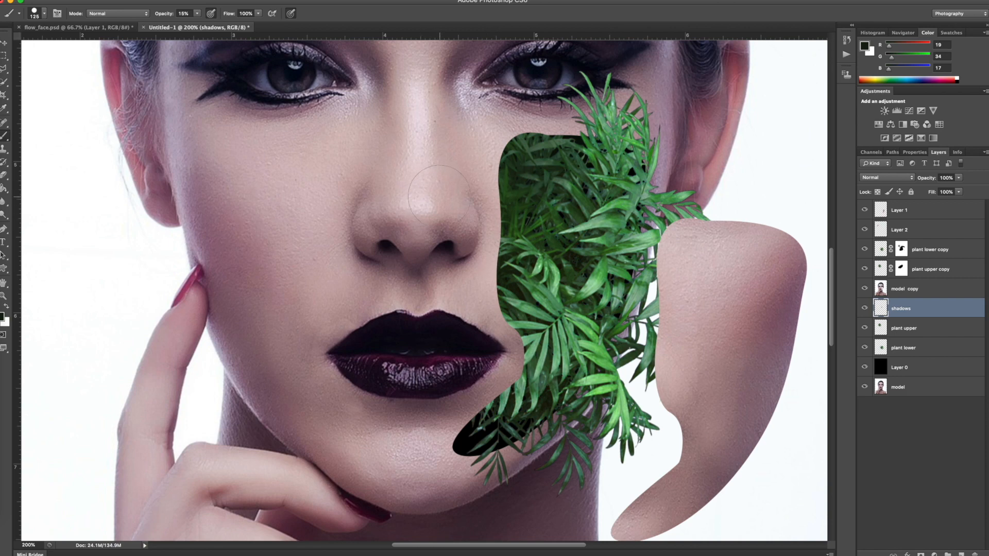
right_click(494, 282)
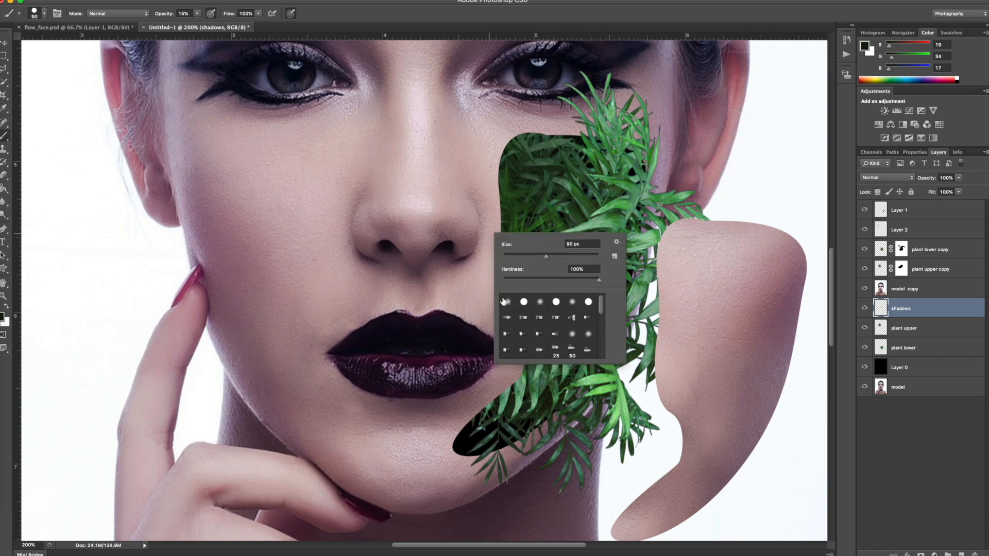
left_click(559, 181)
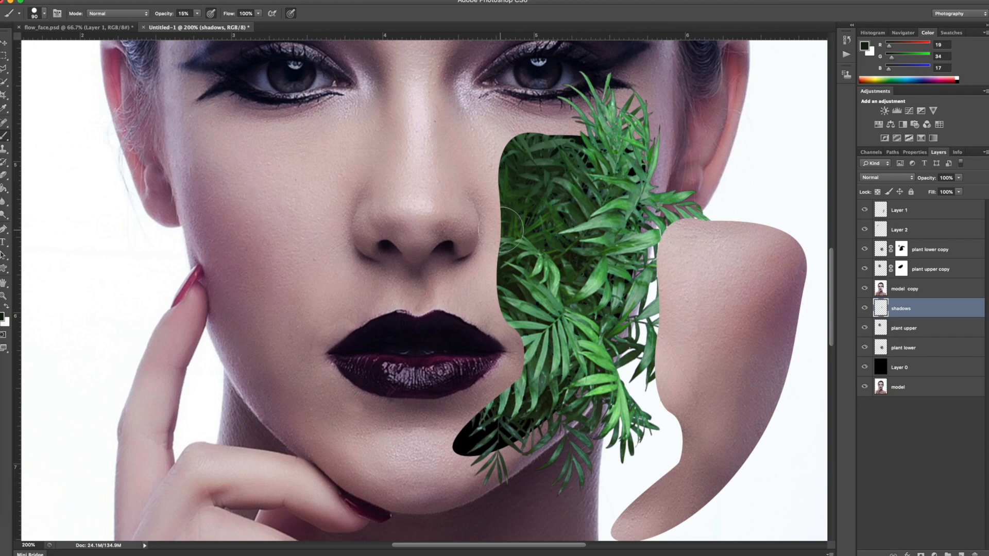
mouse_move(501, 230)
left_mouse_down()
mouse_move(534, 151)
mouse_move(519, 140)
mouse_move(538, 148)
left_mouse_up()
- Deepen the shading along the cheek opening's nose-side edge with a 90 px soft brush, raising the opacity to 30%
left_click(44, 14)
left_click(46, 90)
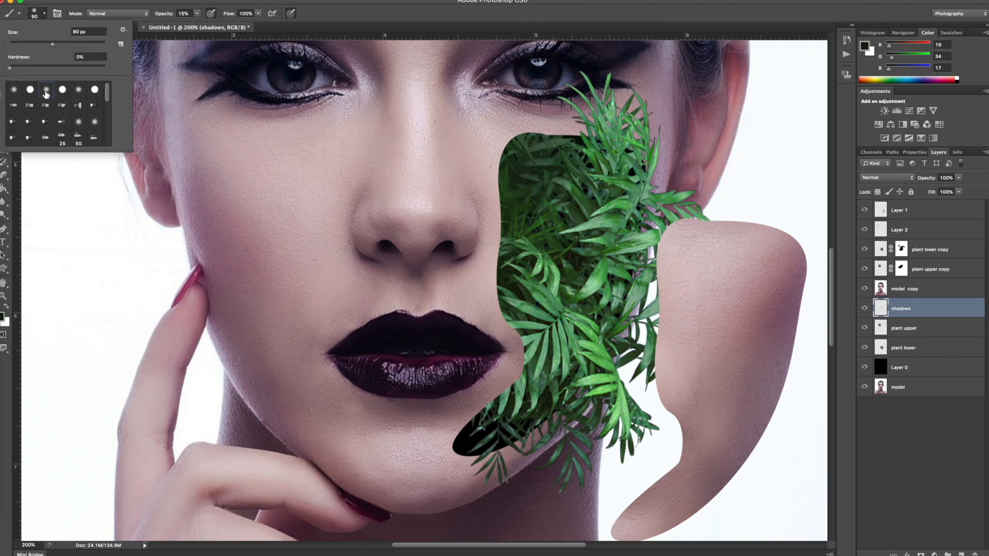
left_click(526, 222)
mouse_move(532, 142)
left_mouse_down()
mouse_move(511, 150)
mouse_move(502, 169)
mouse_move(523, 144)
mouse_move(530, 163)
mouse_move(514, 146)
left_mouse_up()
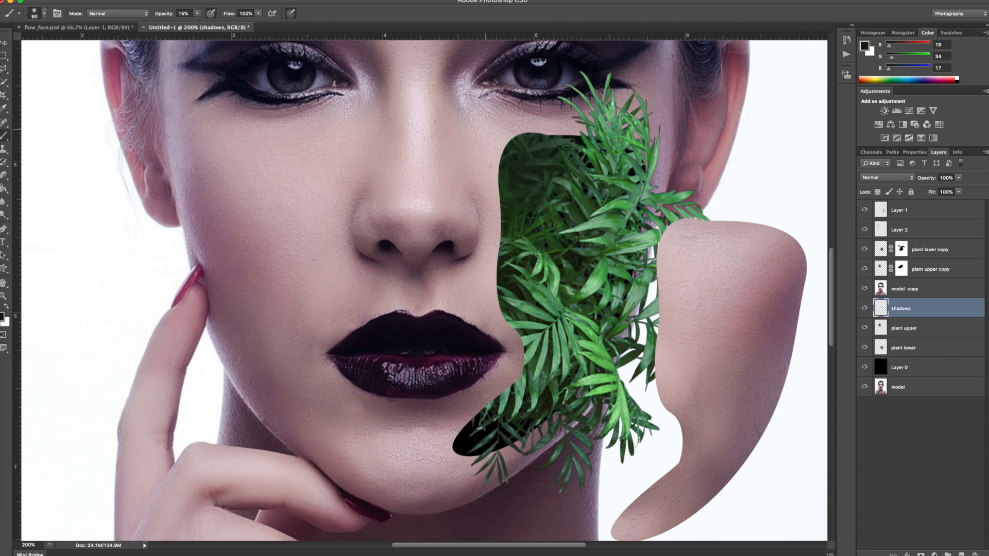
left_click(196, 14)
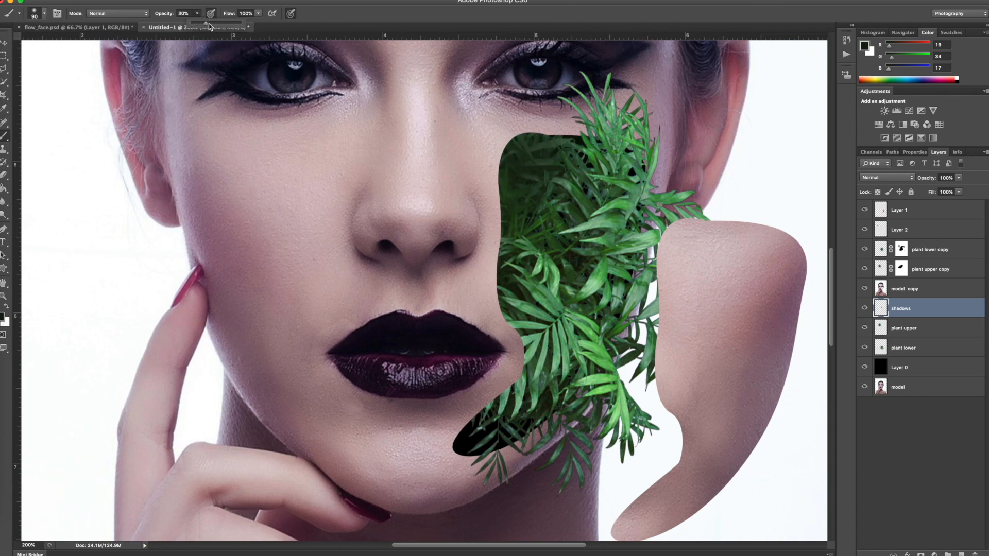
left_click(526, 185)
mouse_move(526, 186)
left_mouse_down()
mouse_move(512, 149)
mouse_move(557, 139)
mouse_move(501, 224)
mouse_move(508, 320)
mouse_move(474, 405)
mouse_move(520, 381)
mouse_move(524, 315)
mouse_move(507, 322)
mouse_move(508, 379)
left_mouse_up()
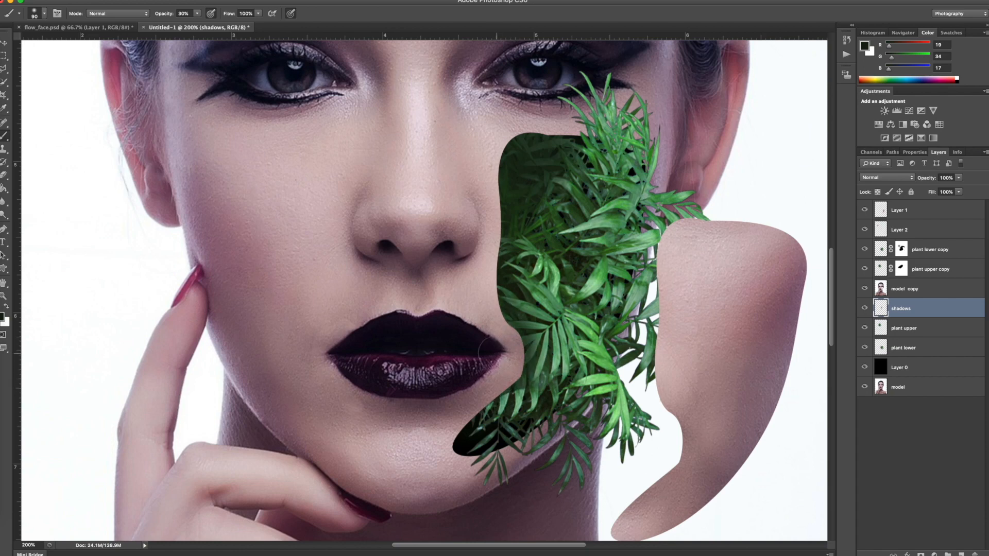
- Paint black at 100% opacity on the plant lower copy mask over the leaves overlapping the chin
key("super+plus")
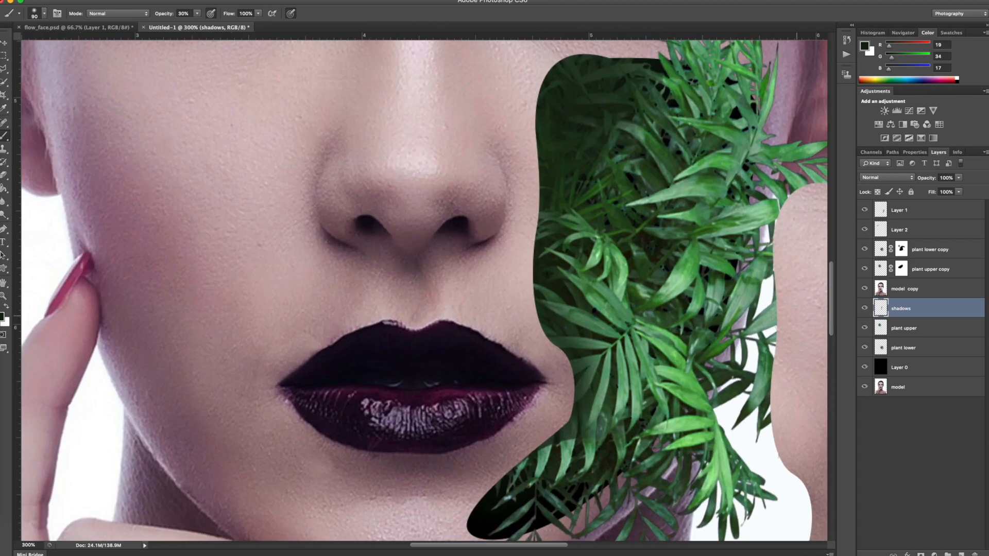
left_click_drag(832, 320, 833, 347)
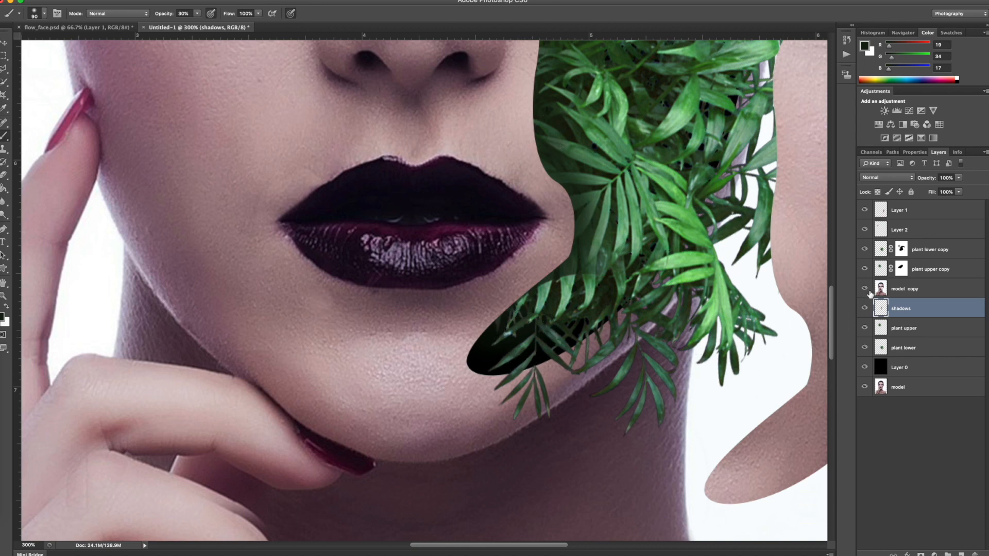
left_click(904, 271)
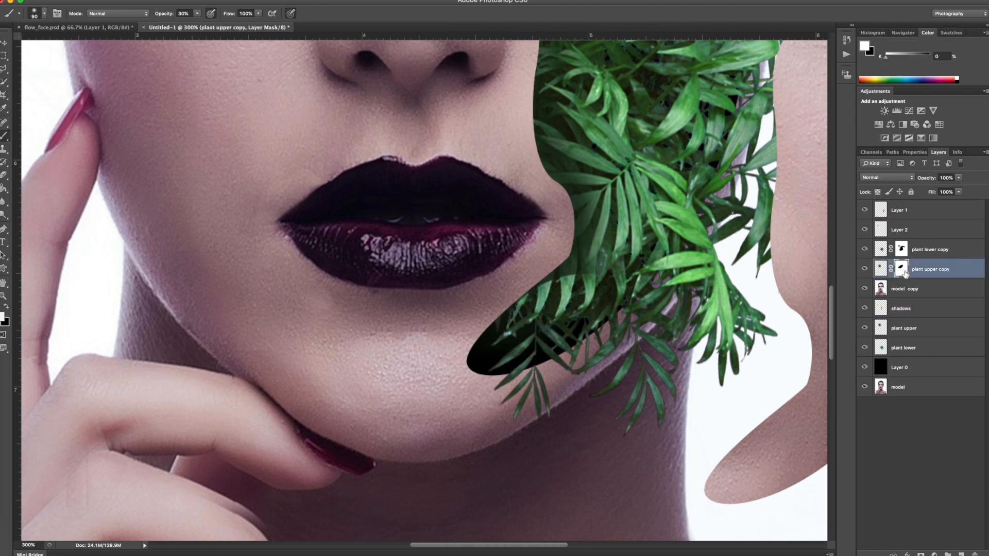
left_click(901, 249)
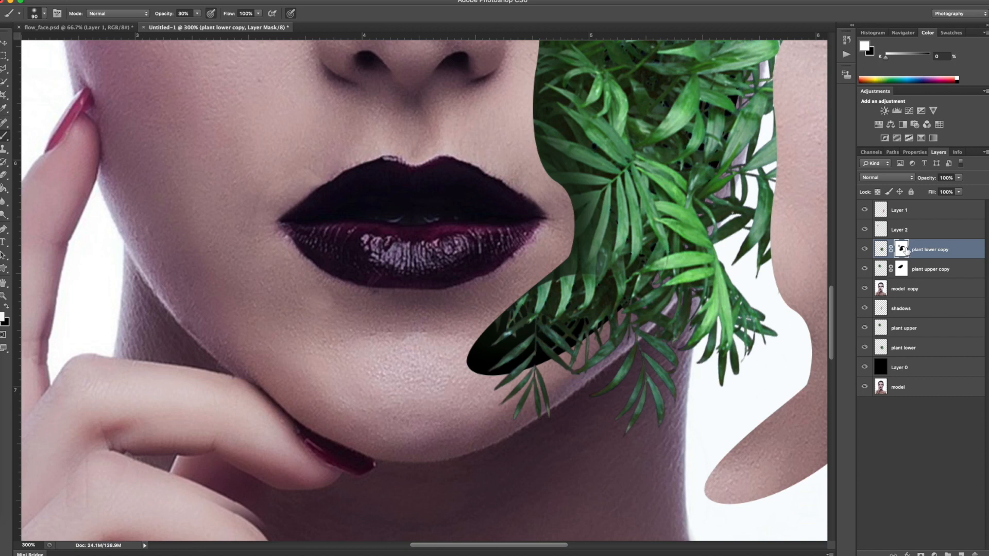
left_click(7, 306)
left_click(196, 14)
left_click_drag(198, 22, 409, 40)
mouse_move(578, 356)
left_mouse_down()
mouse_move(539, 351)
mouse_move(497, 327)
mouse_move(543, 285)
mouse_move(584, 278)
mouse_move(552, 321)
left_mouse_up()
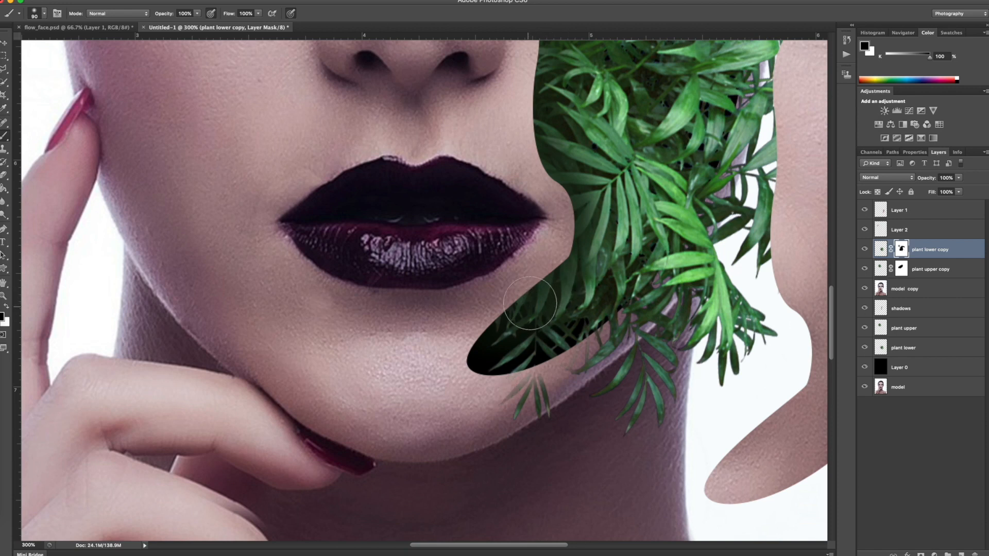
- Restore the chin leaves by painting white on the plant lower copy mask
left_click(7, 305)
mouse_move(517, 405)
left_mouse_down()
mouse_move(520, 383)
mouse_move(609, 356)
left_mouse_up()
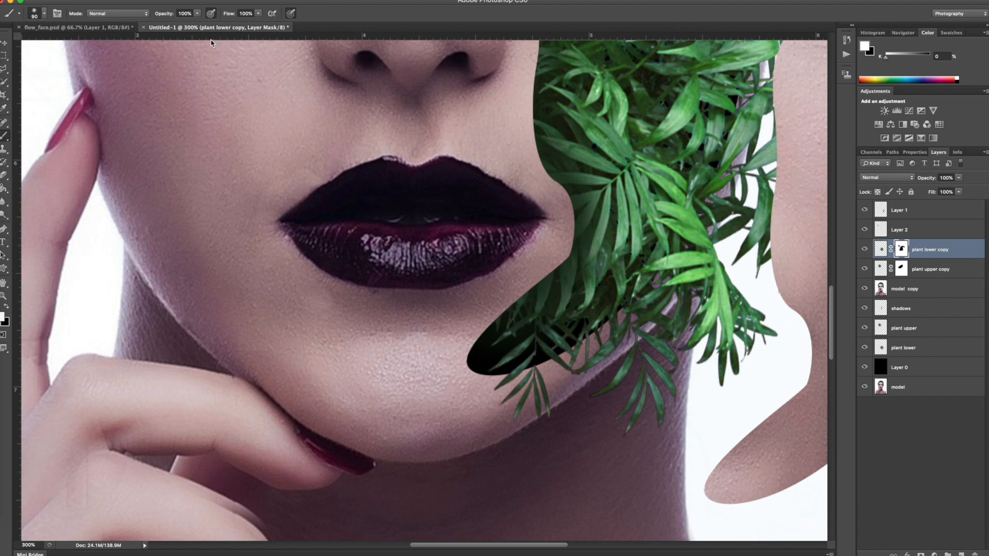
- Paint dark green shading on the shadows layer over the foliage at the forehead opening's inner end
key("ctrl+minus")
key("ctrl+minus")
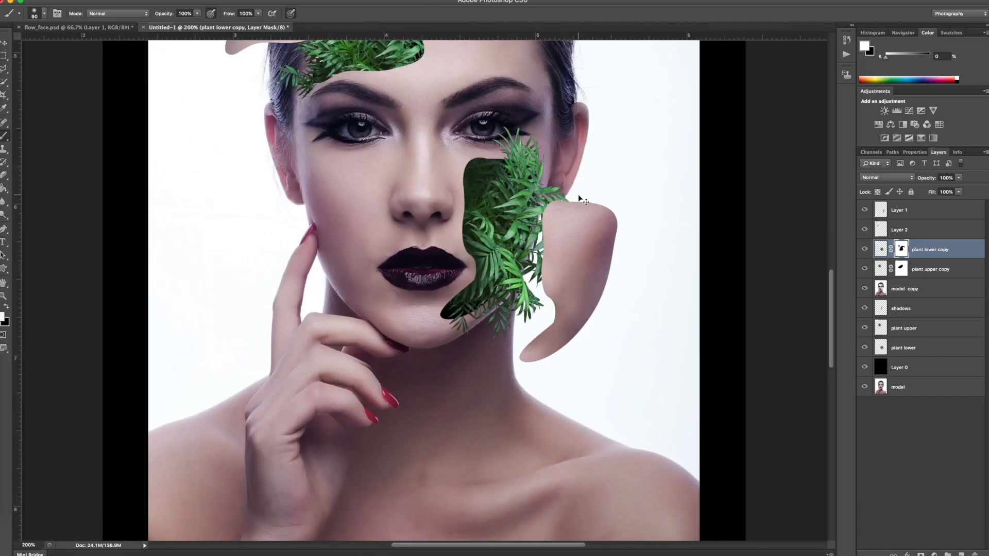
left_click_drag(835, 299, 838, 257)
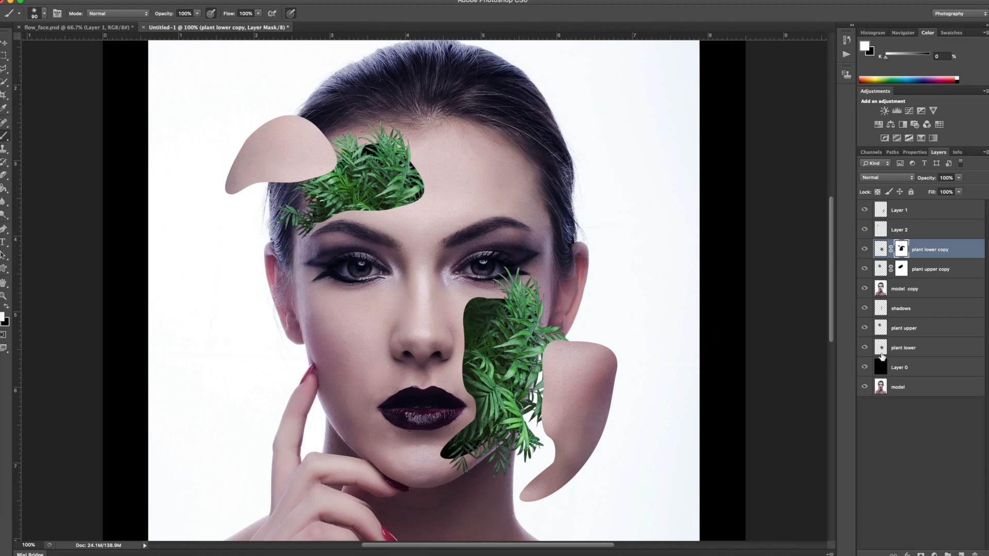
left_click(902, 309)
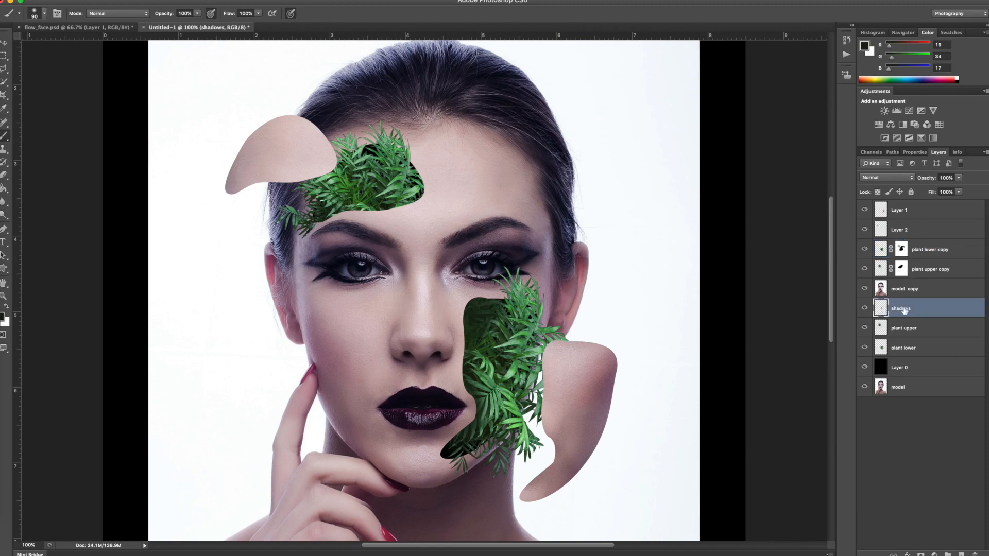
left_click(3, 315)
key("Return")
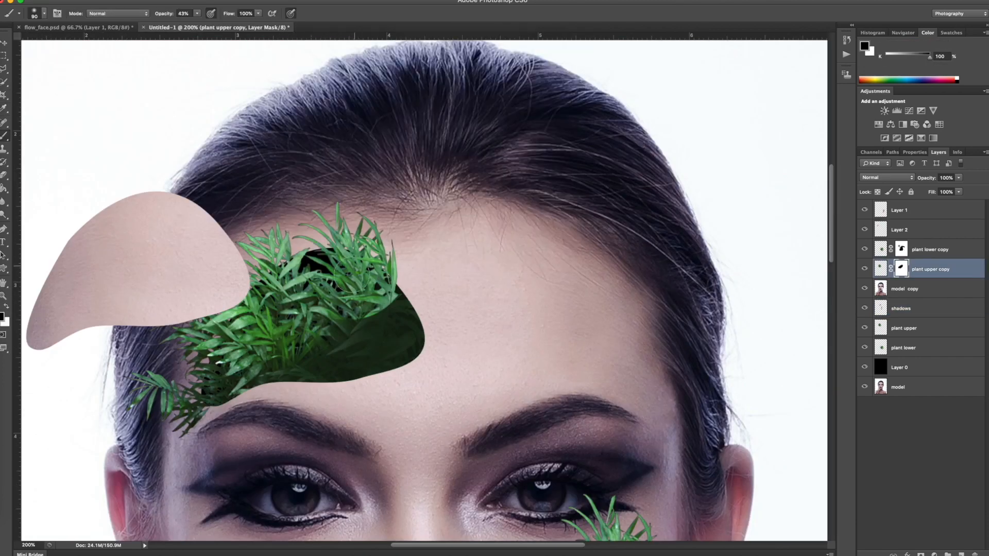
- Try painting white at 100% opacity on the plant upper copy mask above the eyebrow and undo the stroke
key("0")
key("x")
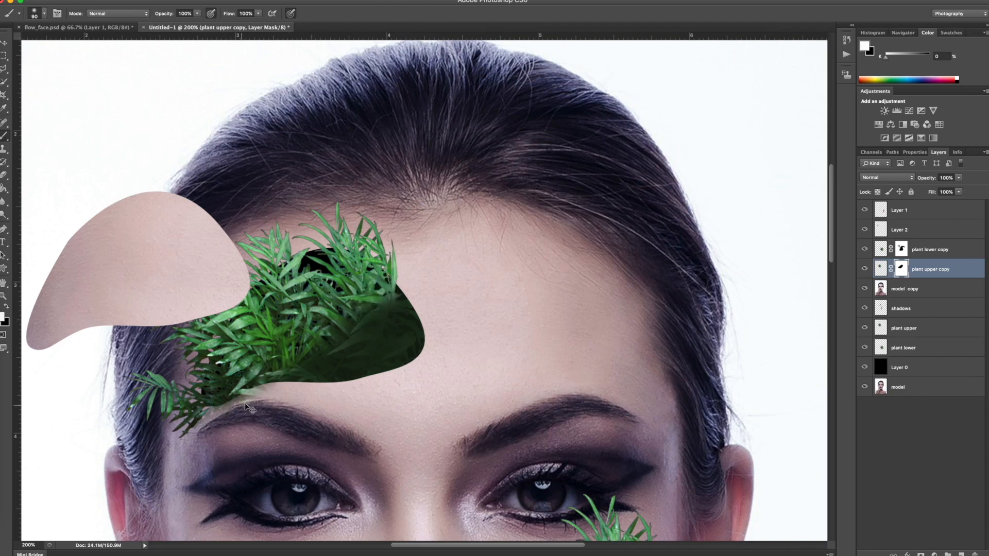
key("super+z")
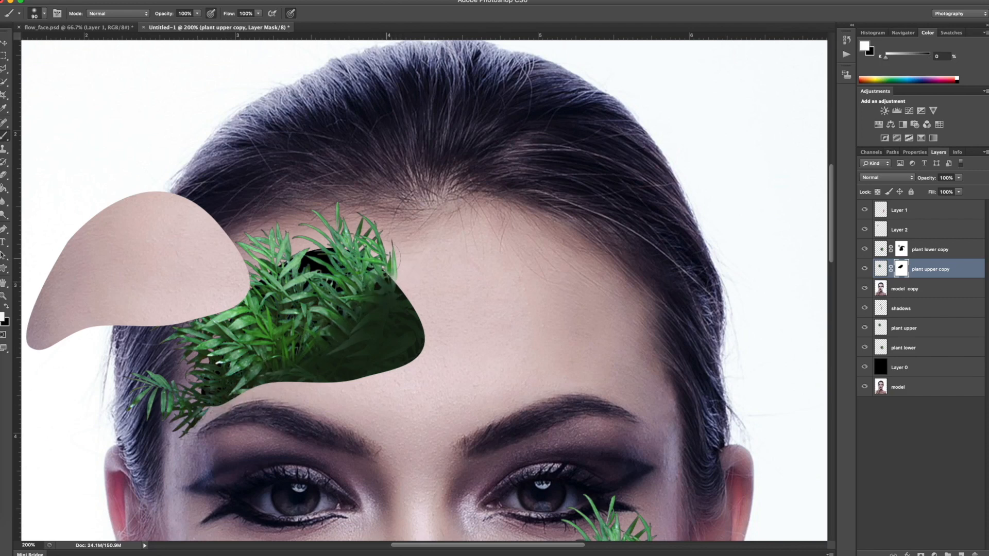
- Rename Layer 2, which holds the forehead piece, as upper skin
key("super+minus")
key("super+minus")
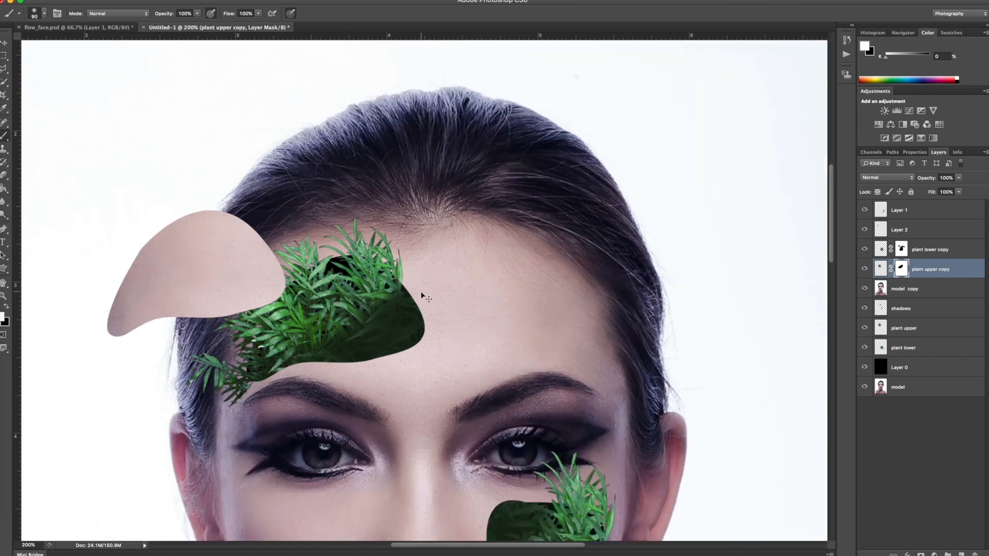
scroll(832, 334, "down", 1)
scroll(832, 333, "down", 2)
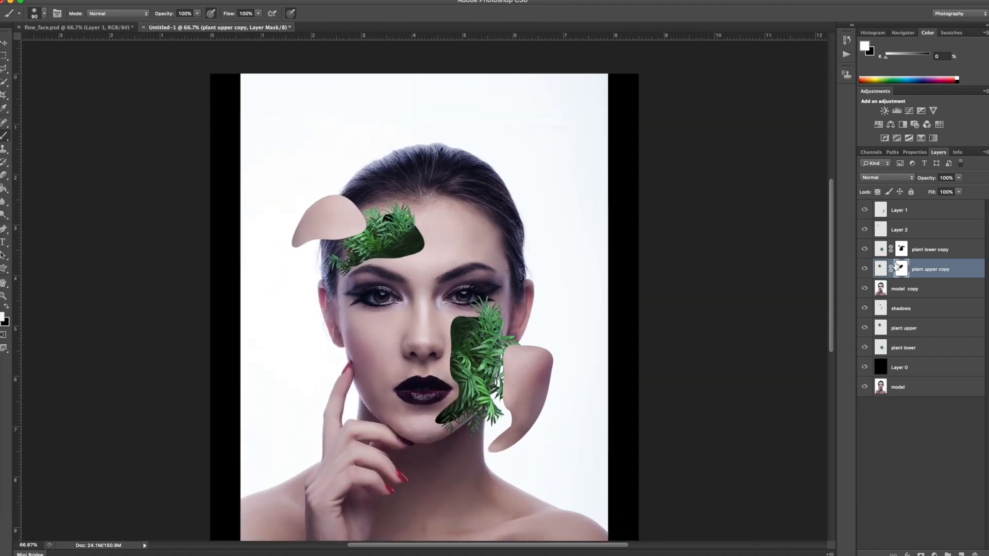
left_click(899, 230)
double_click(900, 229)
type("upper ski")
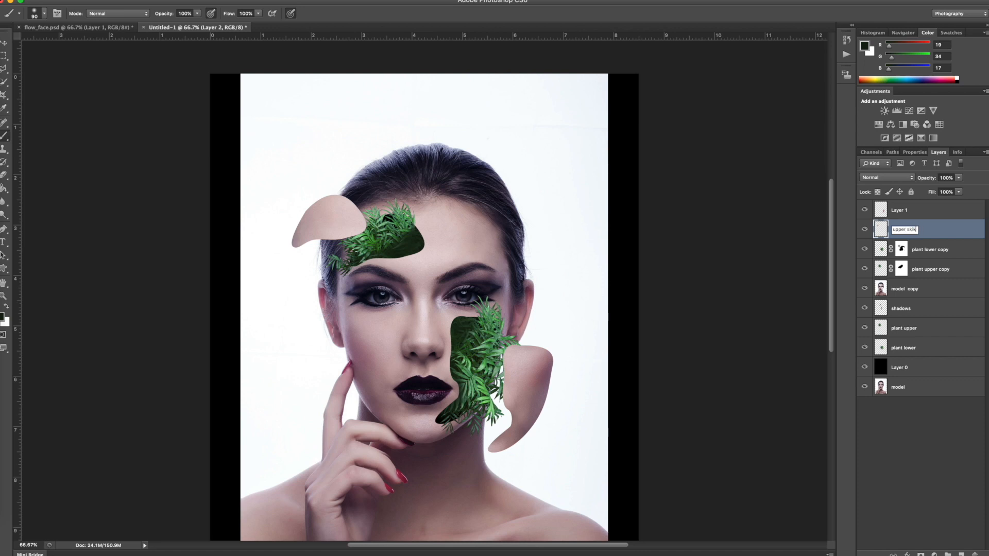
type("n")
key("Return")
key("ctrl+t")
key("Return")
key("b")
- Add a Bevel & Emboss effect to upper skin with 240% depth and 0% shadow opacity
double_click(957, 233)
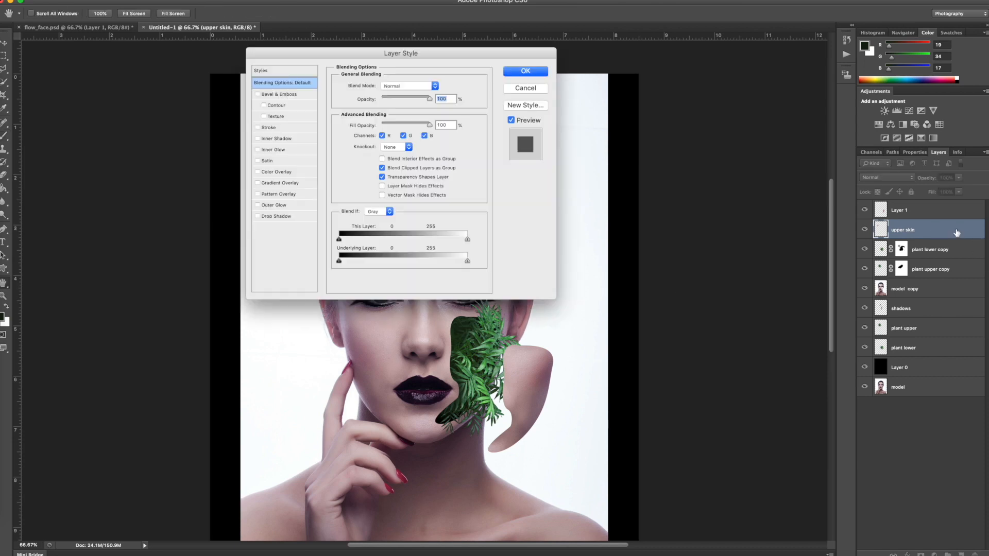
left_click(257, 95)
left_click_drag(355, 54, 594, 110)
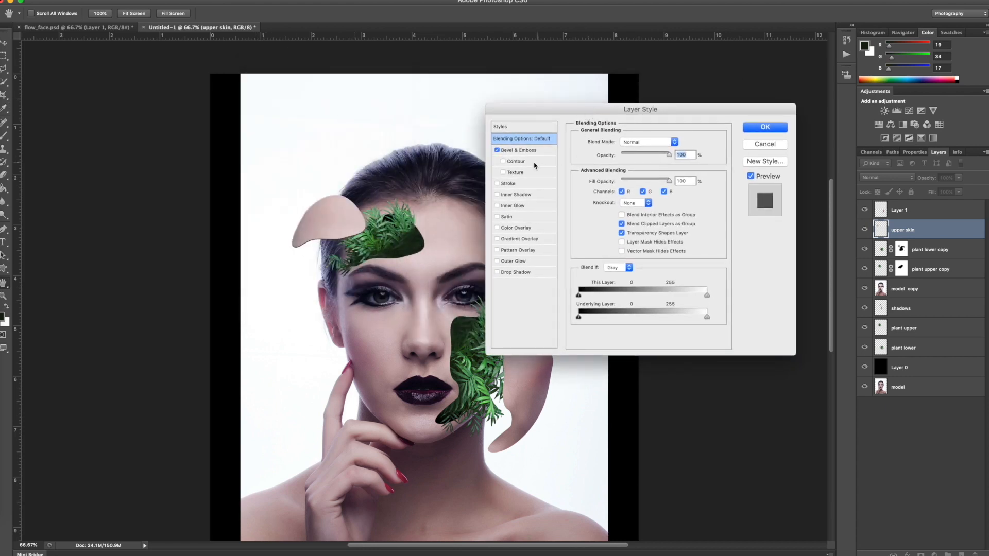
left_click(529, 154)
left_click_drag(650, 168, 628, 170)
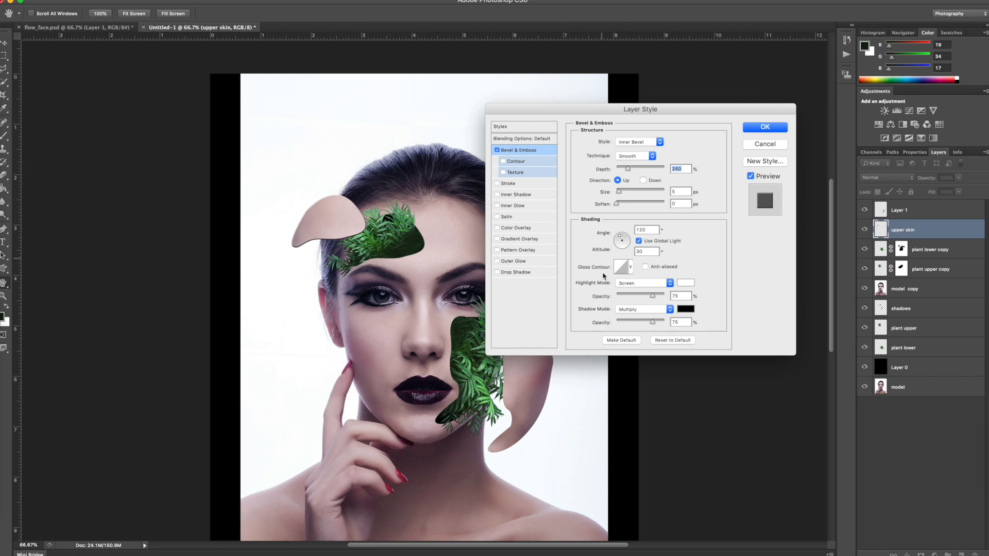
left_click_drag(623, 324, 597, 333)
- Try the bevel's light at -45° with 5° altitude and at 17° with 37° altitude
left_click(212, 229)
left_click(212, 228)
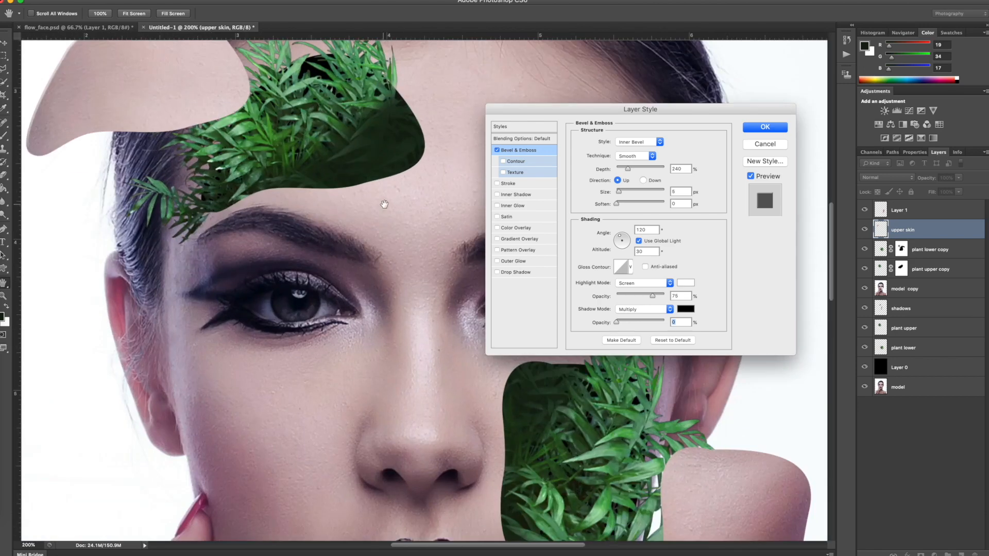
left_click(620, 239)
left_click(629, 247)
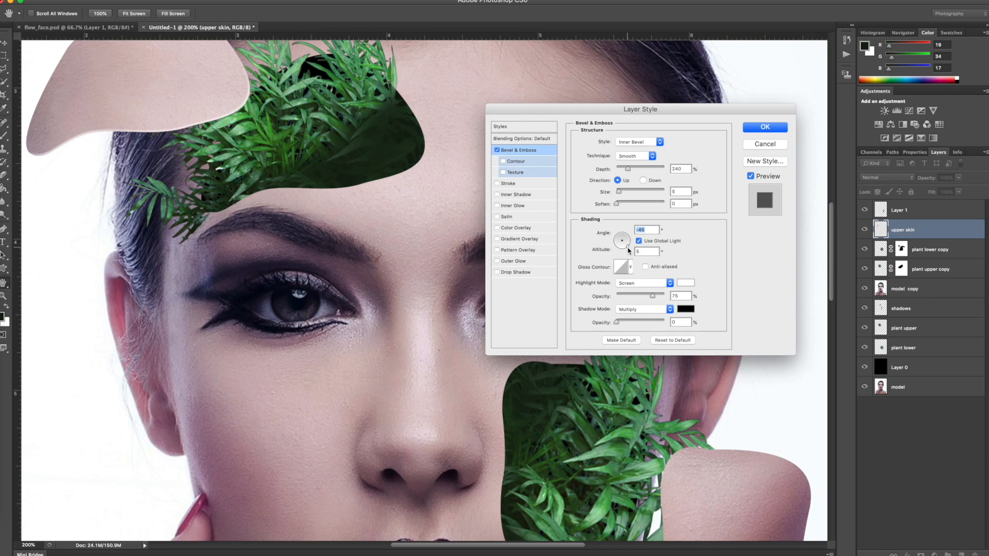
left_click_drag(831, 255, 831, 236)
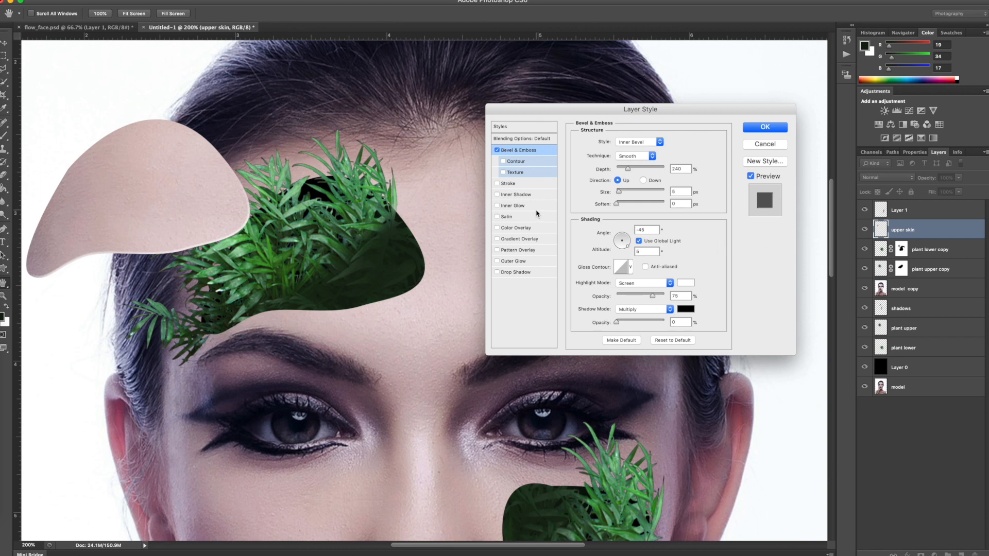
mouse_move(616, 240)
left_mouse_down()
mouse_move(615, 249)
mouse_move(628, 250)
mouse_move(627, 241)
left_mouse_up()
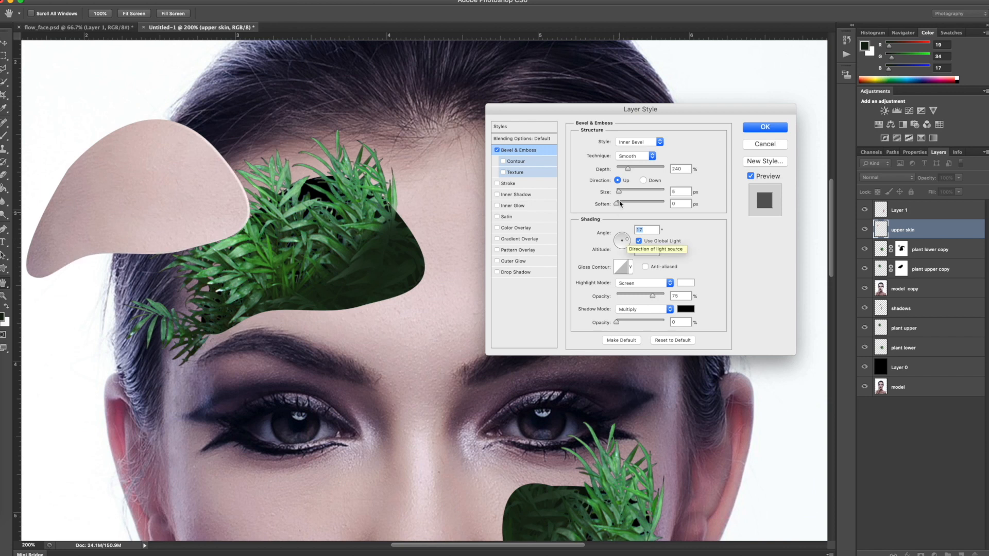
- Set the bevel's depth to about 615% and size to 7 px, trying the Down direction and returning to Up
left_click_drag(629, 169, 647, 171)
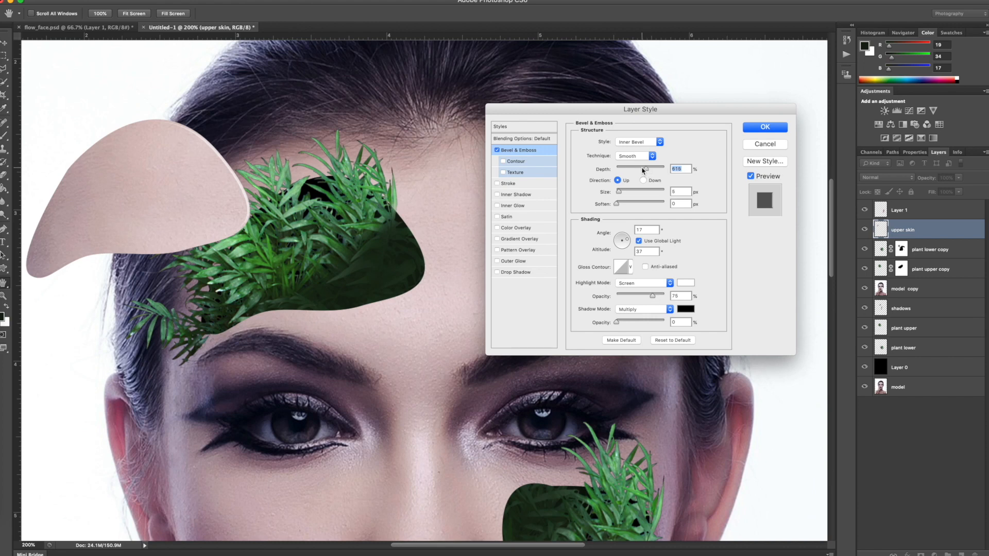
left_click(643, 180)
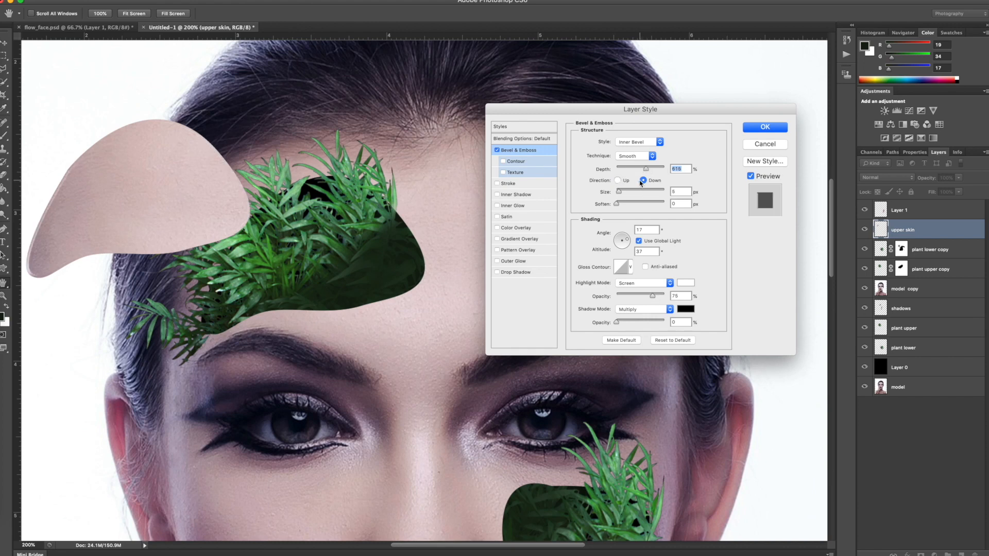
left_click(617, 180)
mouse_move(618, 191)
left_mouse_down()
mouse_move(630, 192)
mouse_move(621, 194)
left_mouse_up()
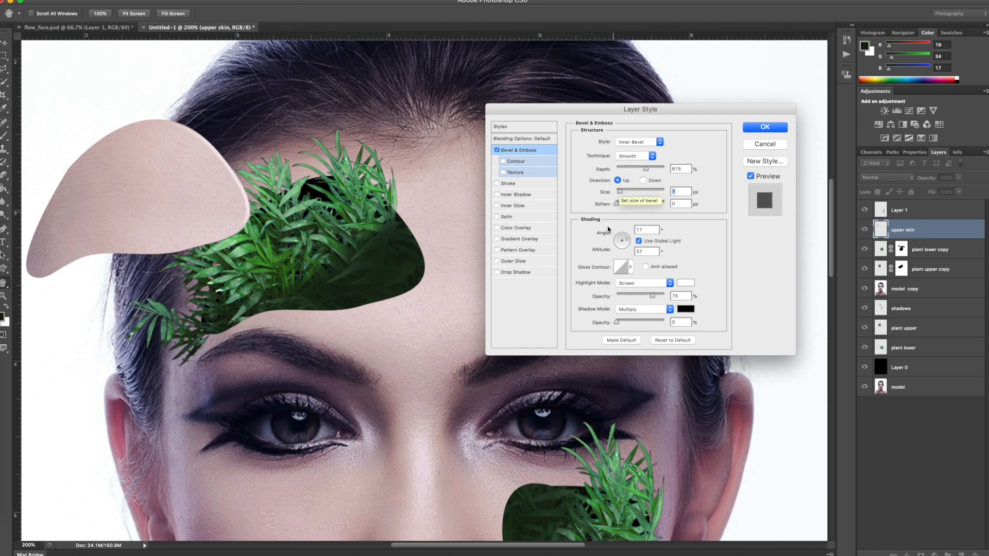
- Aim the bevel's light from the upper left with 32° altitude and apply the layer style
left_click(617, 239)
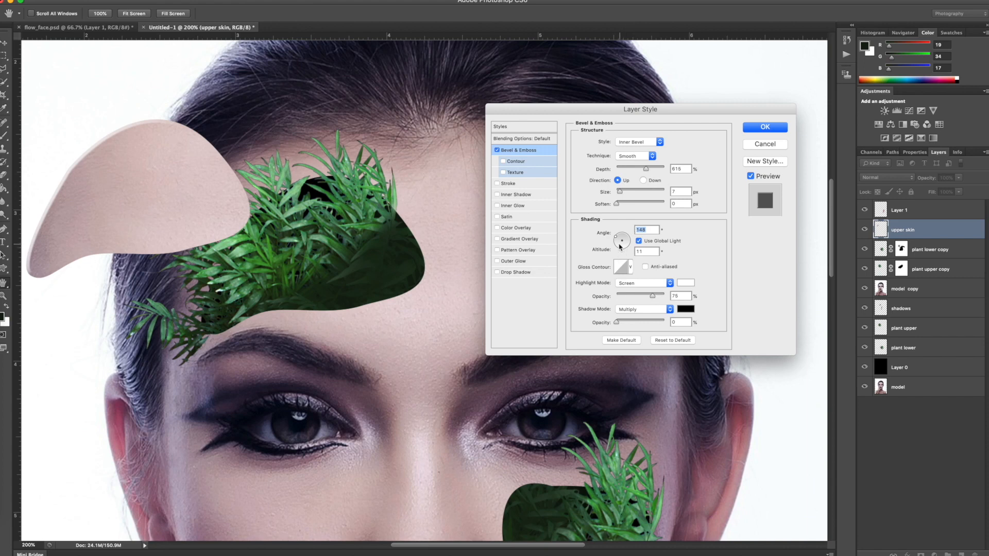
left_click_drag(619, 246, 618, 238)
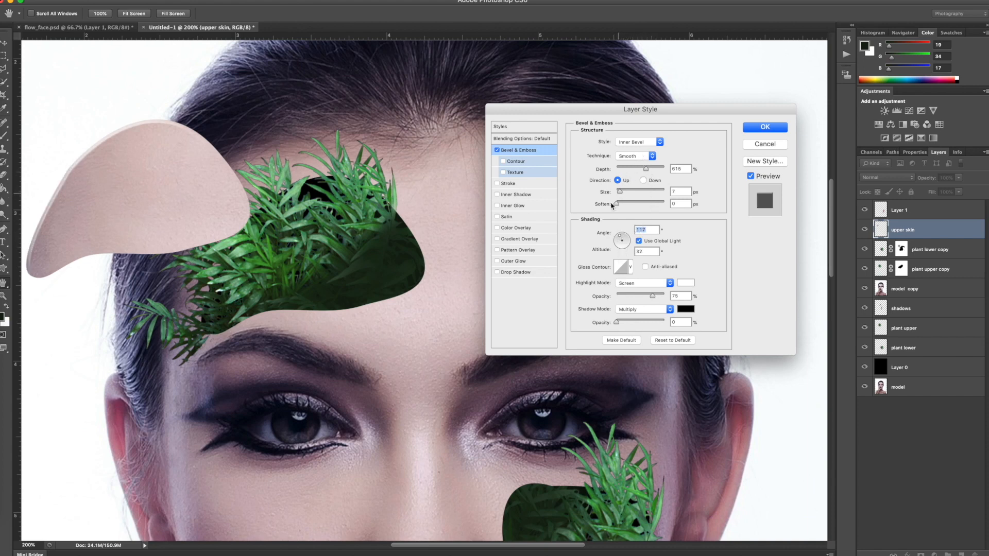
left_click(765, 127)
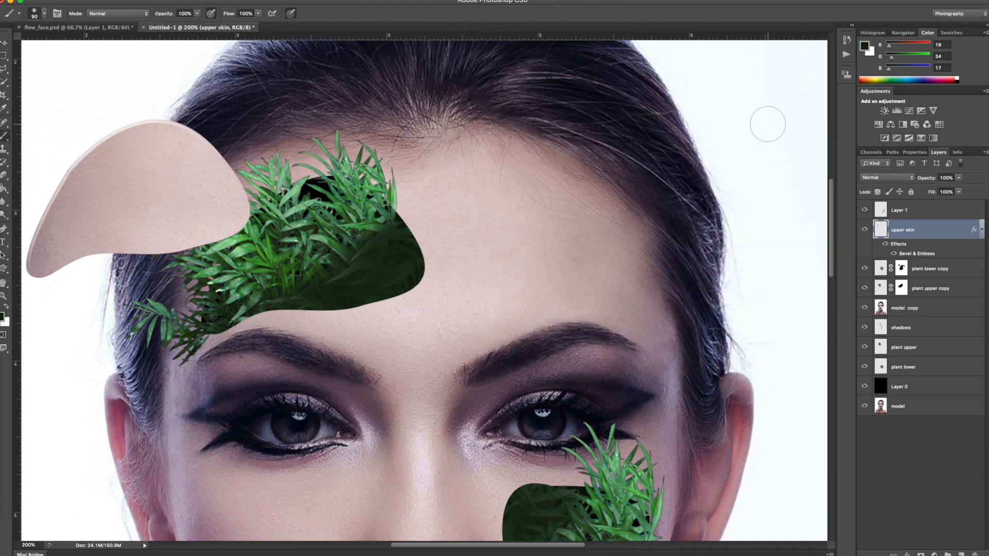
- Rename Layer 1, which holds the cheek piece, as lower skin
left_click(885, 211)
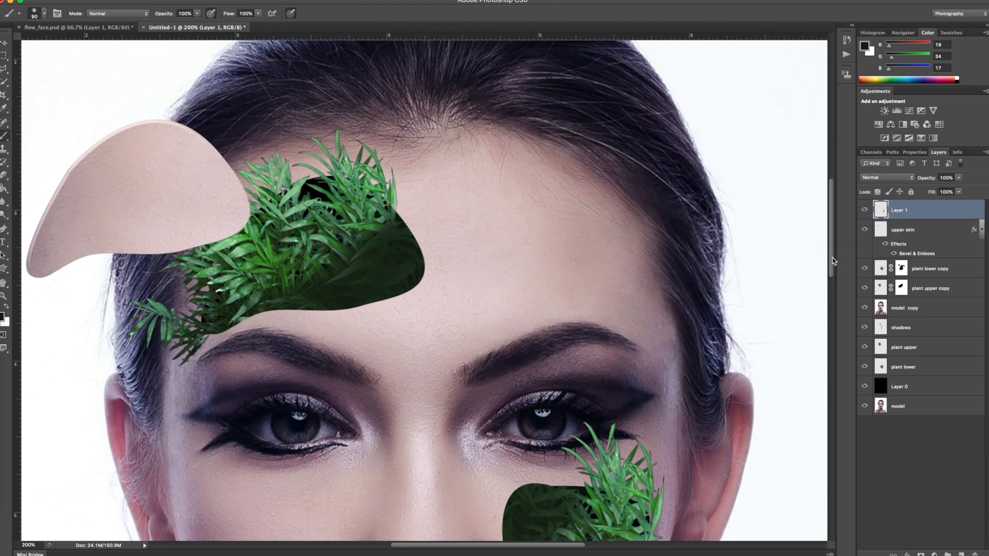
left_click_drag(831, 263, 835, 323)
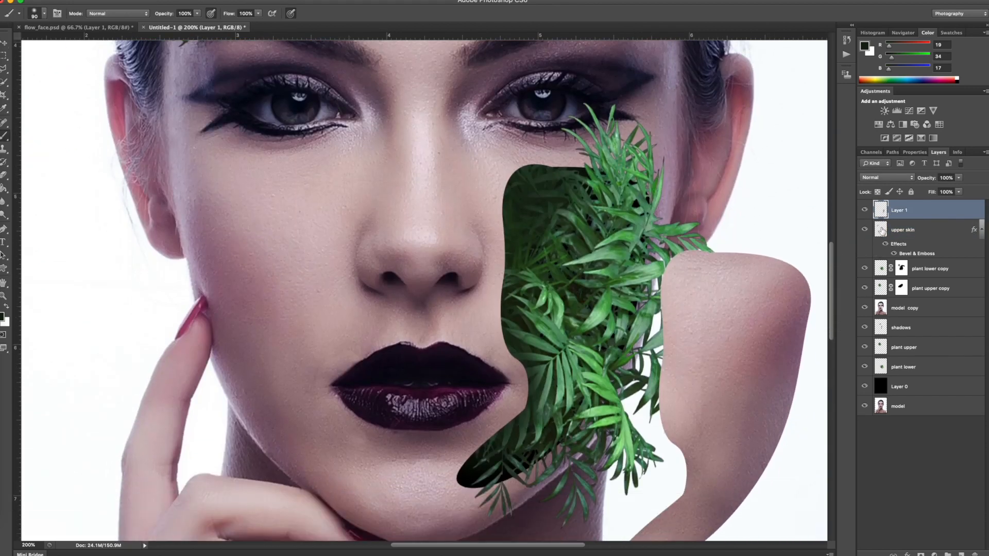
double_click(899, 211)
key("BackSpace")
key("Return")
- Add Bevel & Emboss to the lower skin layer with a depth of about 511%
double_click(934, 215)
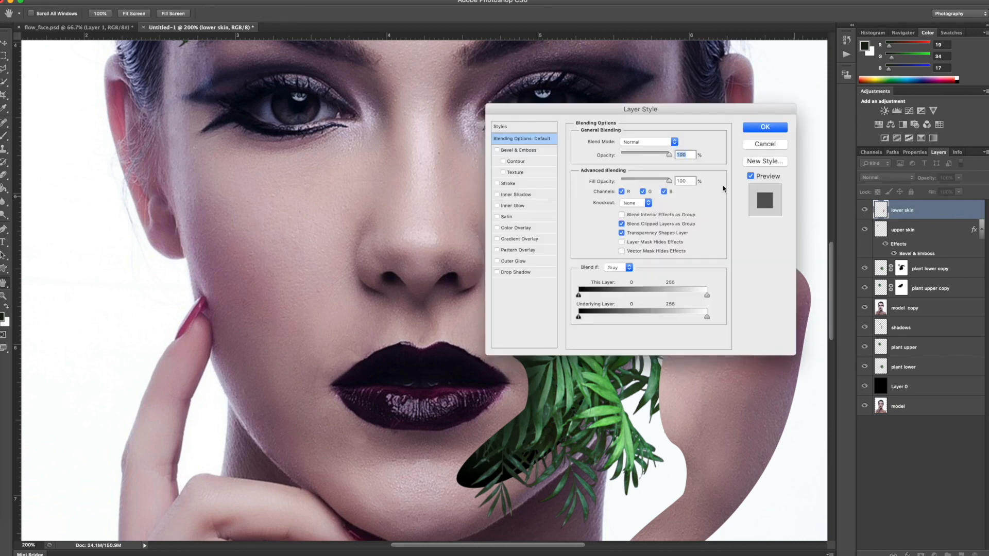
left_click(497, 150)
left_click_drag(533, 106, 206, 92)
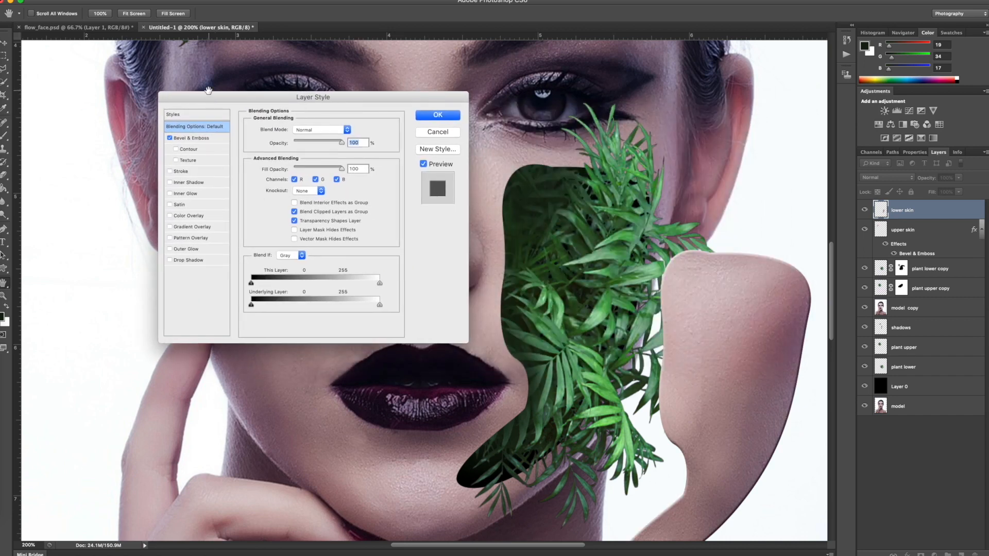
left_click(204, 137)
left_click_drag(293, 157, 315, 157)
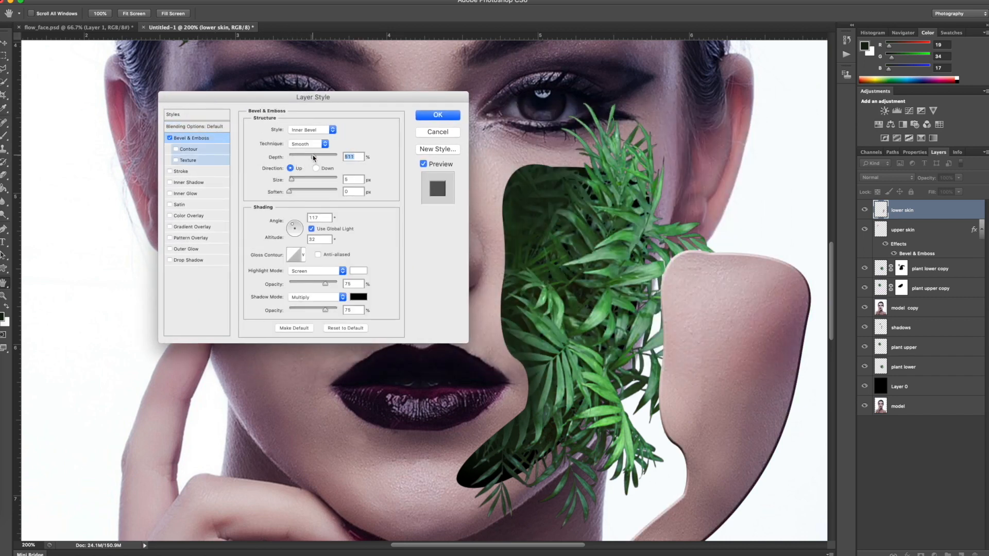
- Lower the bevel's shadow opacity to about 19% and sample its shadow colour from the chin skin (c9b0b7)
left_click_drag(325, 311, 260, 317)
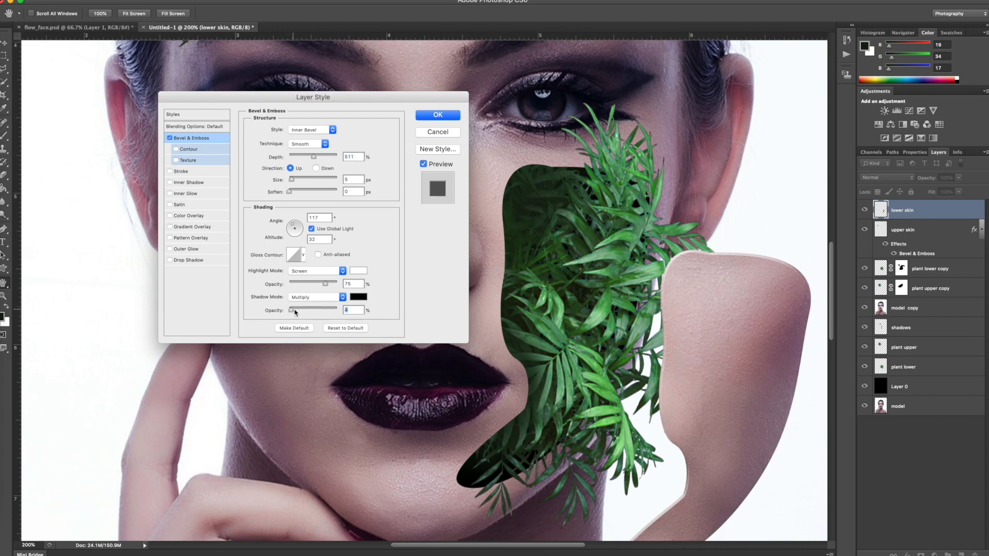
left_click_drag(296, 312, 298, 312)
left_click(358, 297)
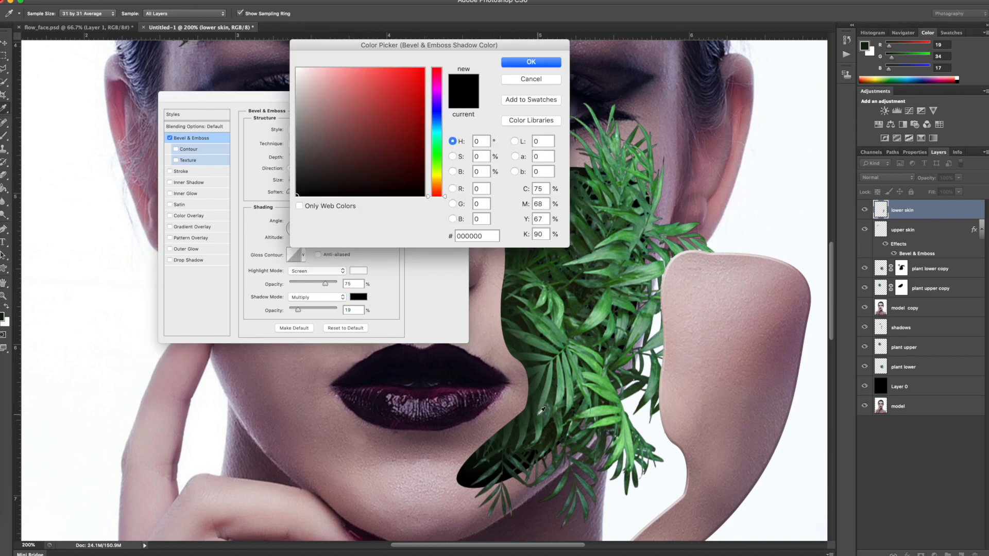
left_click(424, 464)
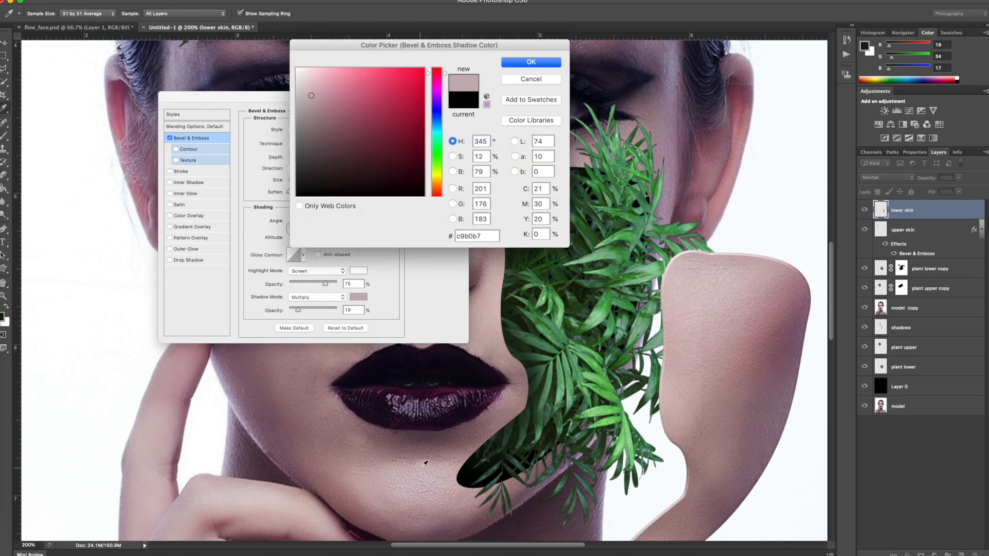
left_click(531, 63)
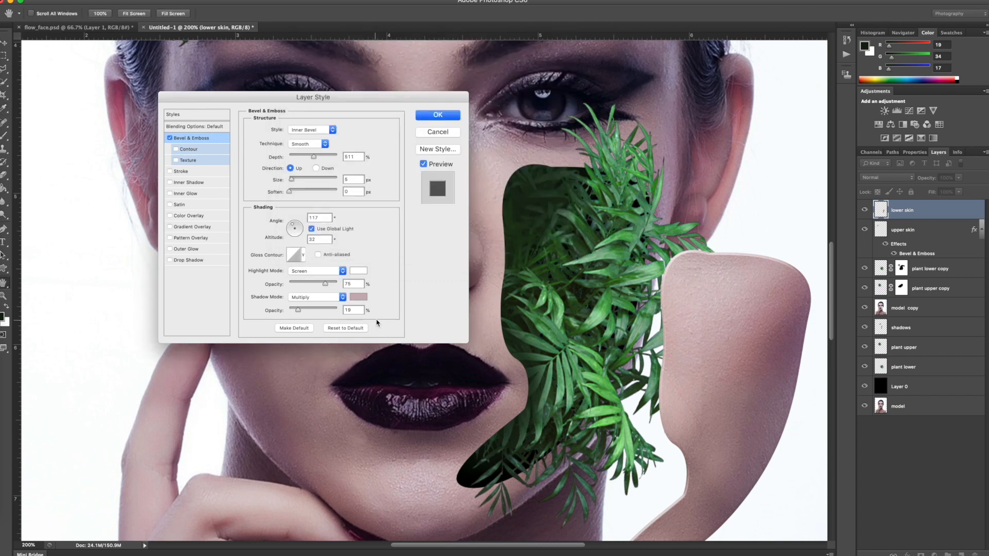
- Set the bevel's shadow opacity to about 46% and highlight opacity to about 41%, adjust its size, and apply the layer style
left_click(311, 310)
left_click(312, 282)
left_click_drag(306, 283, 310, 285)
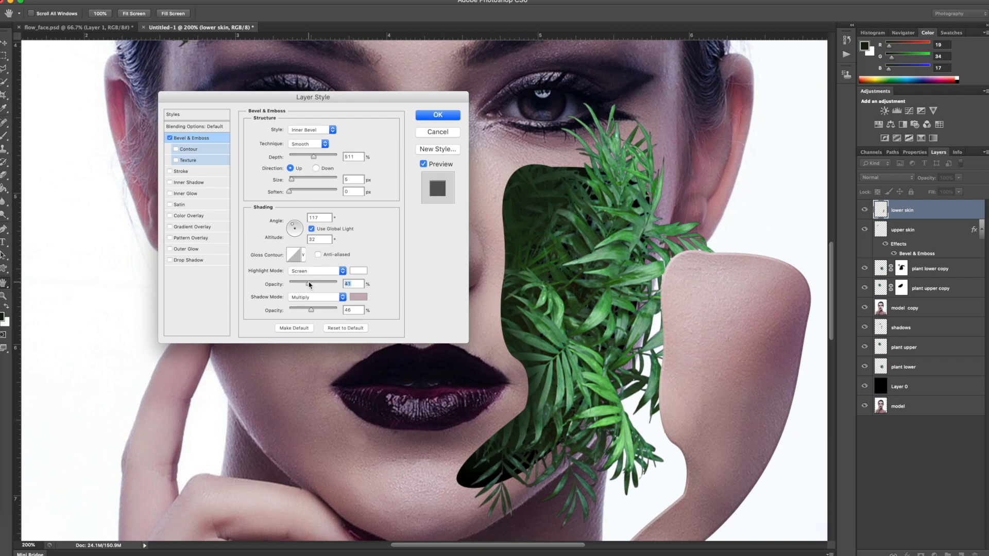
left_click(293, 179)
left_click(429, 119)
- Give the upper skin layer's bevel an 11% shadow opacity and a shadow colour sampled from the forehead (d7c2c4), and apply it
left_click_drag(834, 290, 833, 219)
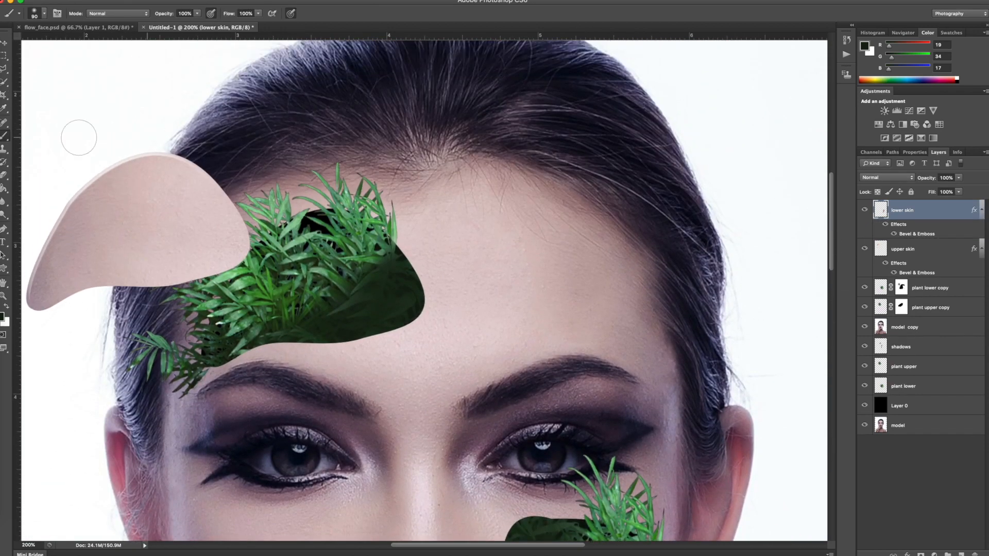
left_click(910, 250)
double_click(936, 250)
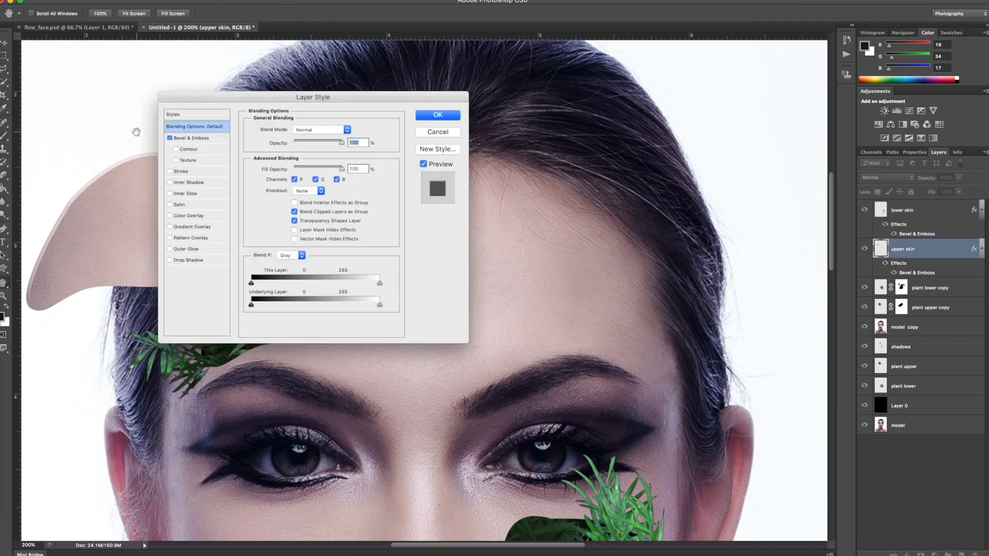
left_click(191, 139)
left_click_drag(307, 311, 296, 311)
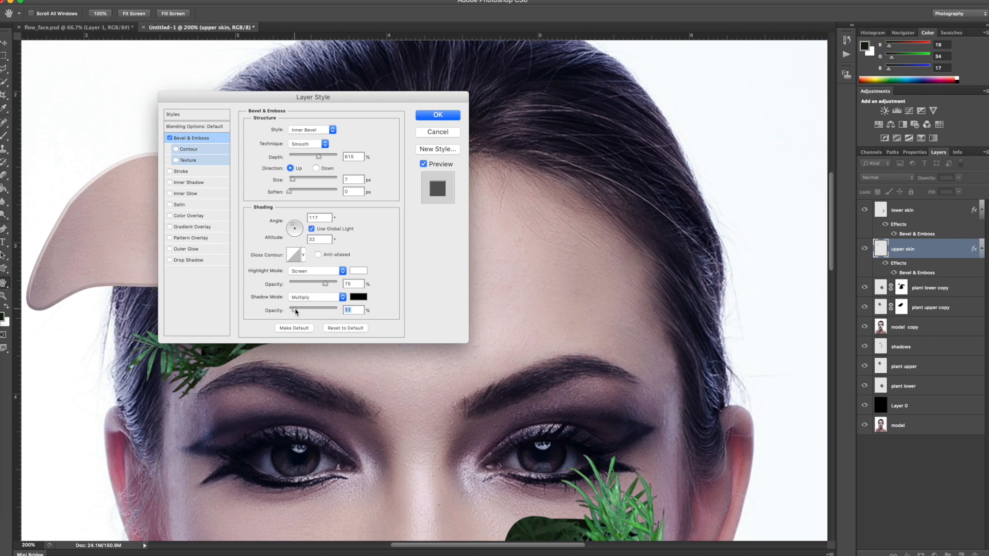
left_click(359, 297)
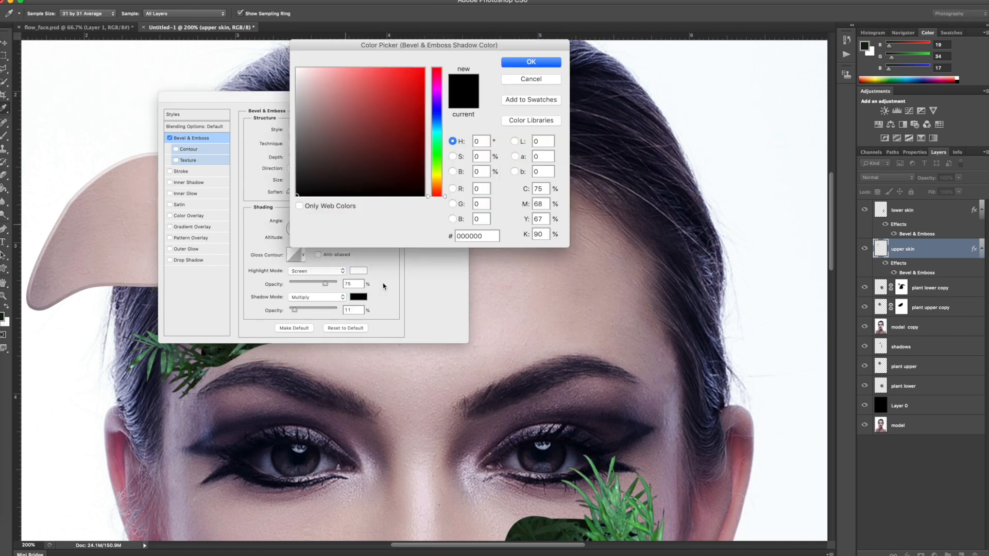
left_click(430, 378)
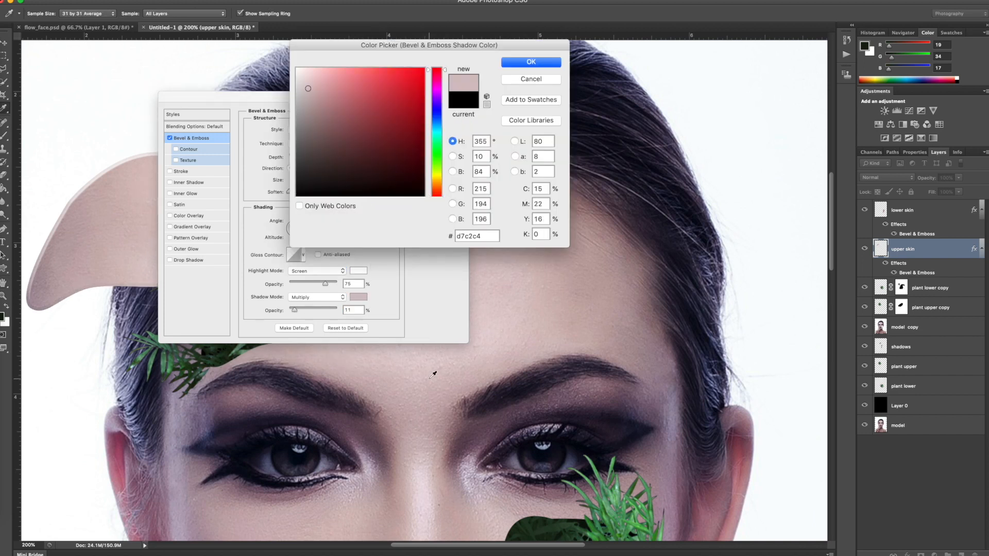
left_click(530, 62)
left_click(440, 120)
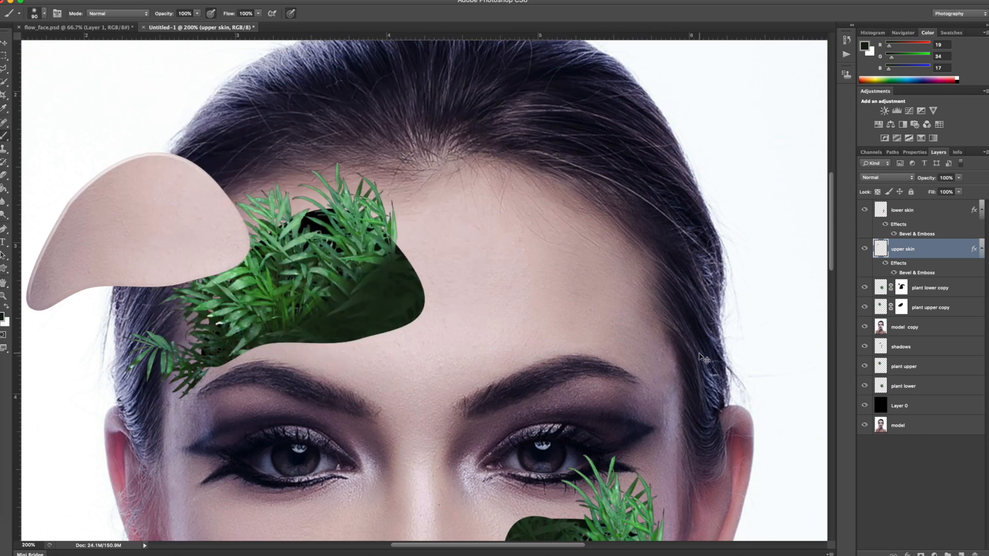
- Add Bevel & Emboss to the model copy layer, keeping the face openings in view beside the settings
key("super+minus")
key("super+minus")
key("super+minus")
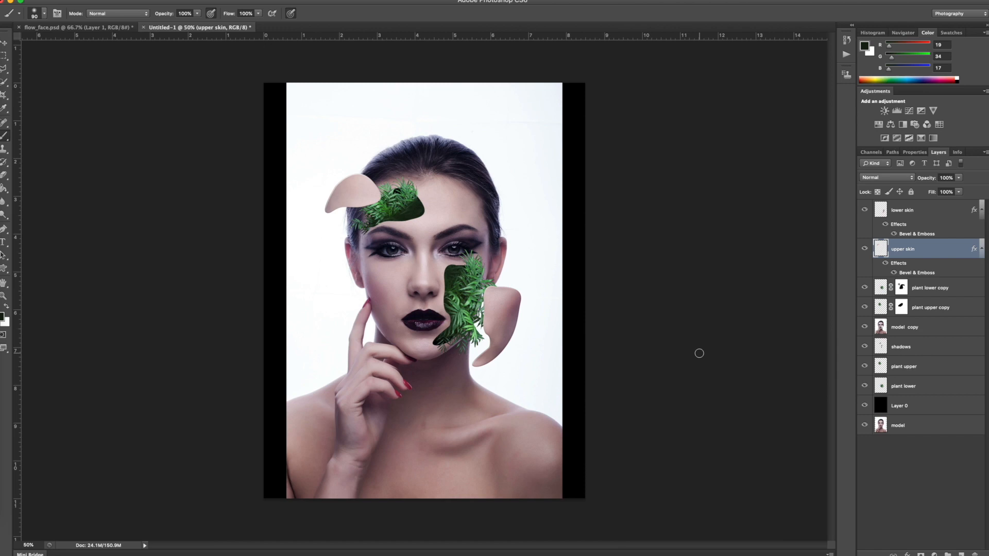
left_click(898, 332)
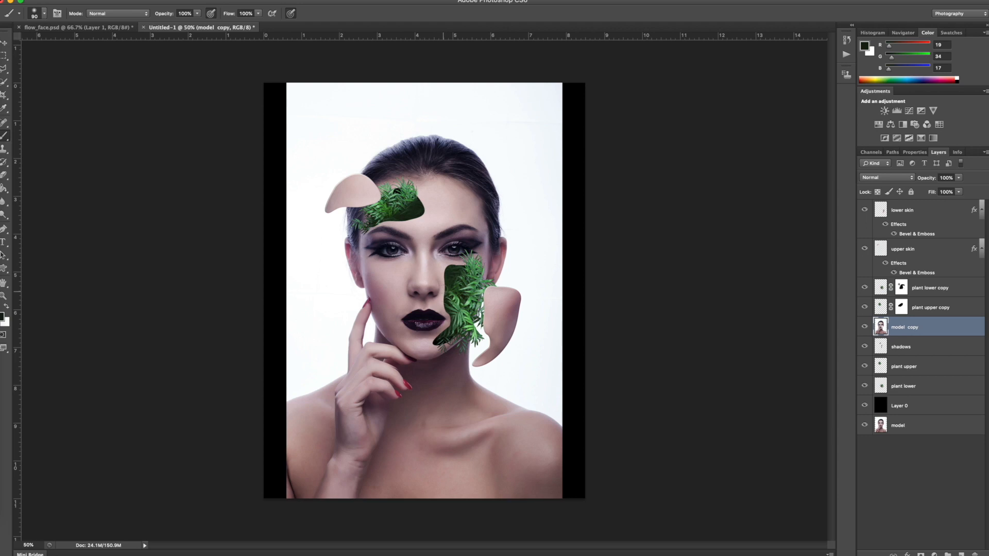
double_click(958, 332)
left_click_drag(353, 105, 747, 81)
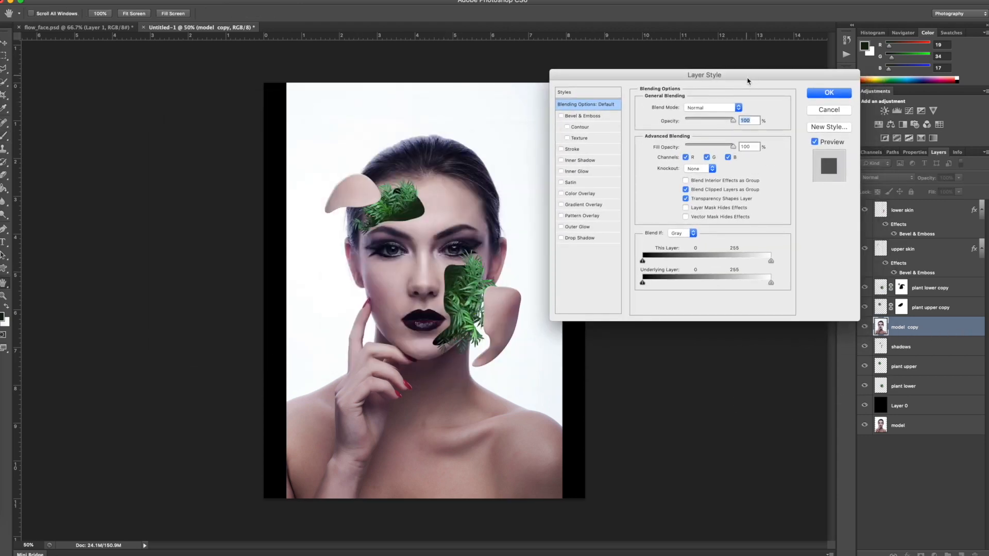
left_click(592, 115)
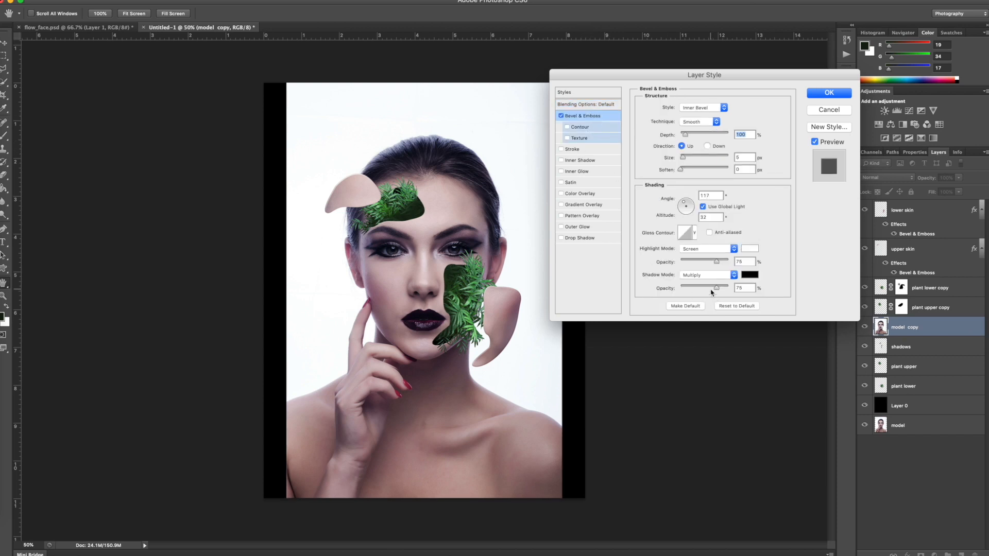
scroll(473, 311, "up", 3)
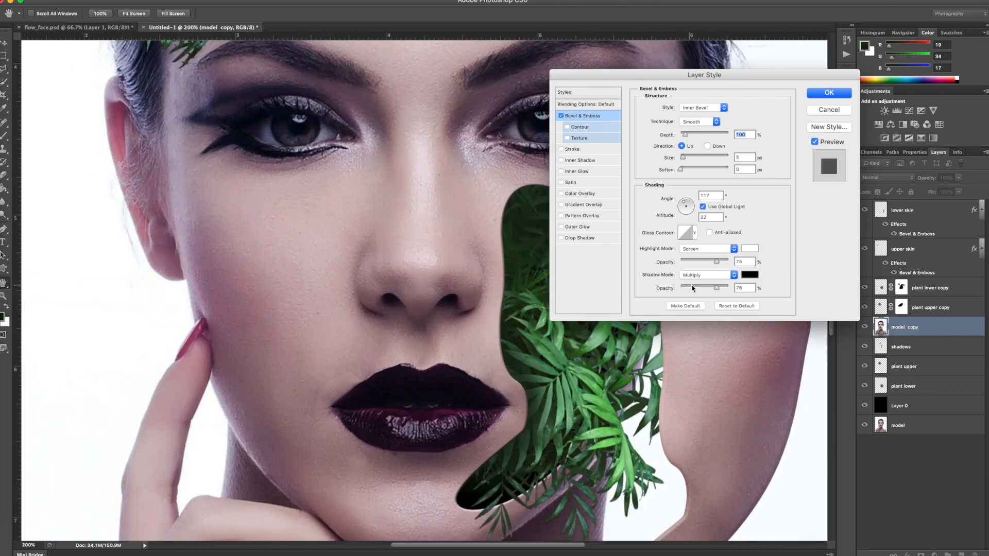
- Set the model copy bevel's shadow colour by sampling the skin below the nose (9b7b7e)
left_click(749, 274)
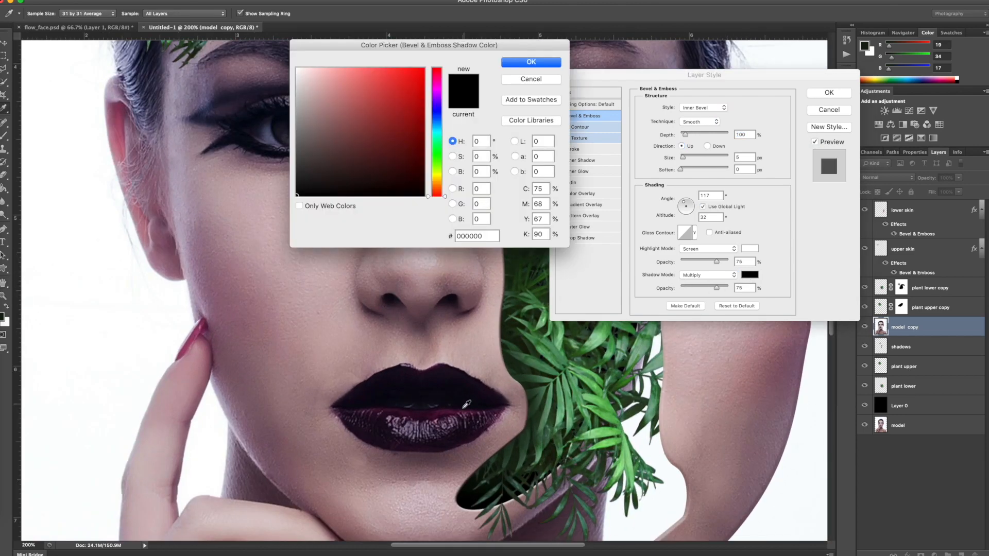
left_click(446, 329)
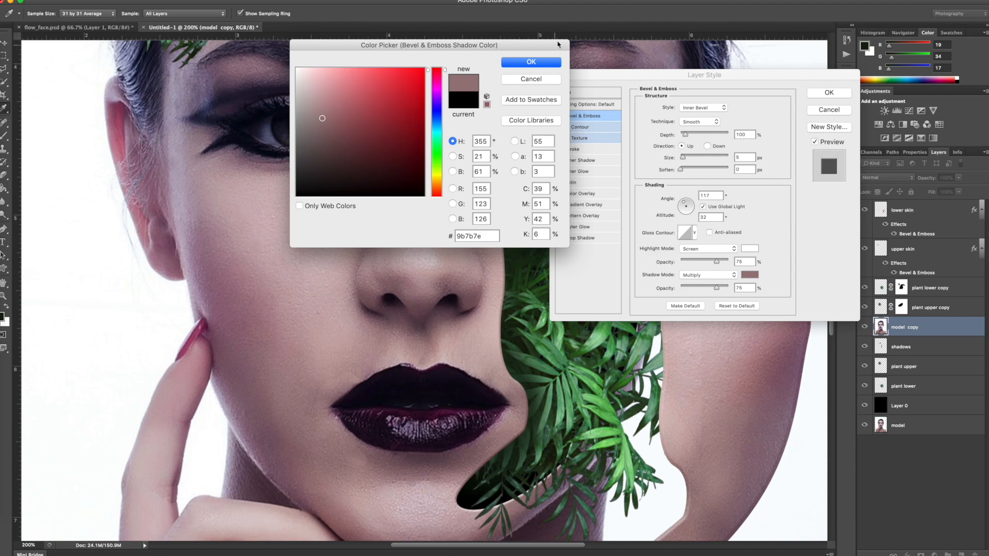
left_click(539, 64)
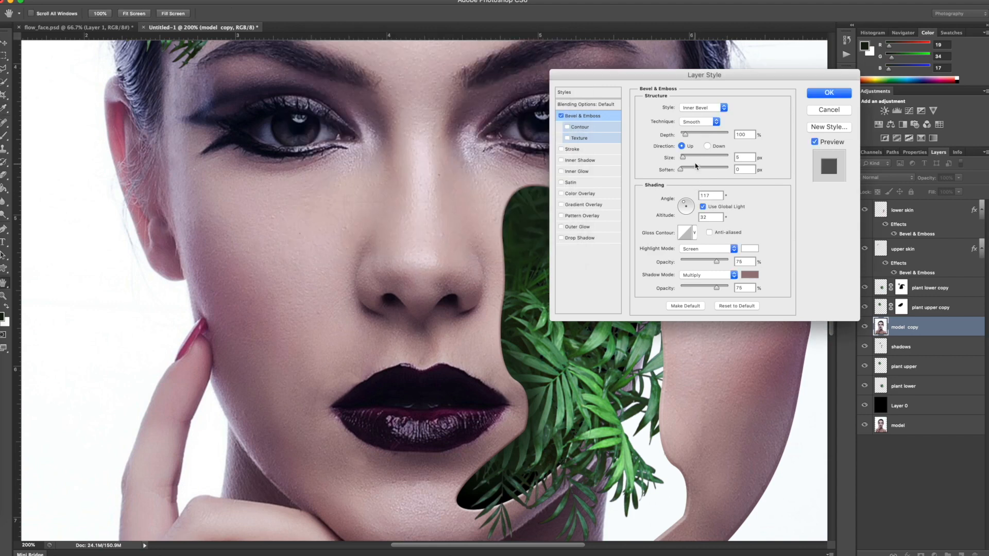
- Set the model copy bevel to 51% shadow opacity, 230% depth and 10 px size, and apply the layer style
left_click(699, 287)
left_click_drag(694, 135, 700, 135)
left_click(685, 157)
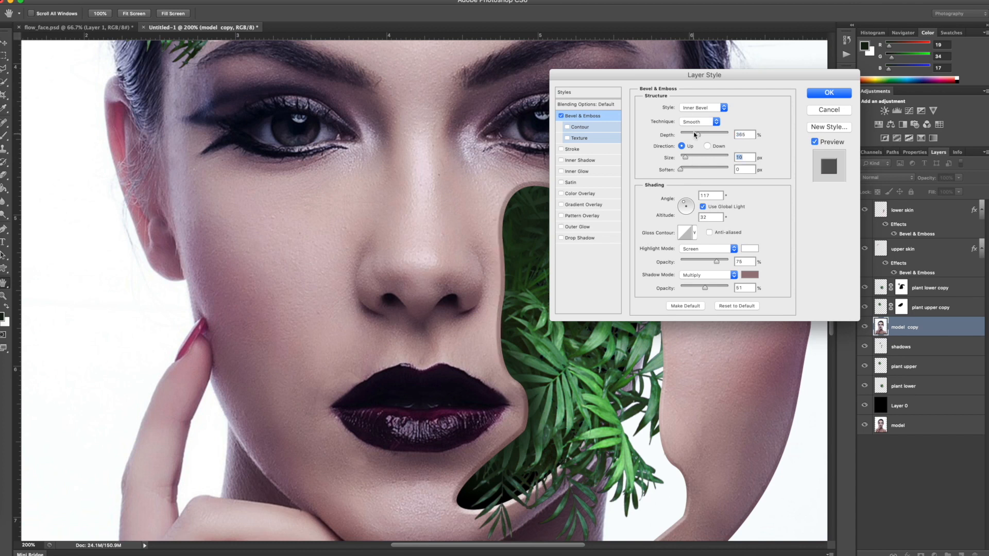
left_click(695, 136)
left_click_drag(643, 81, 816, 112)
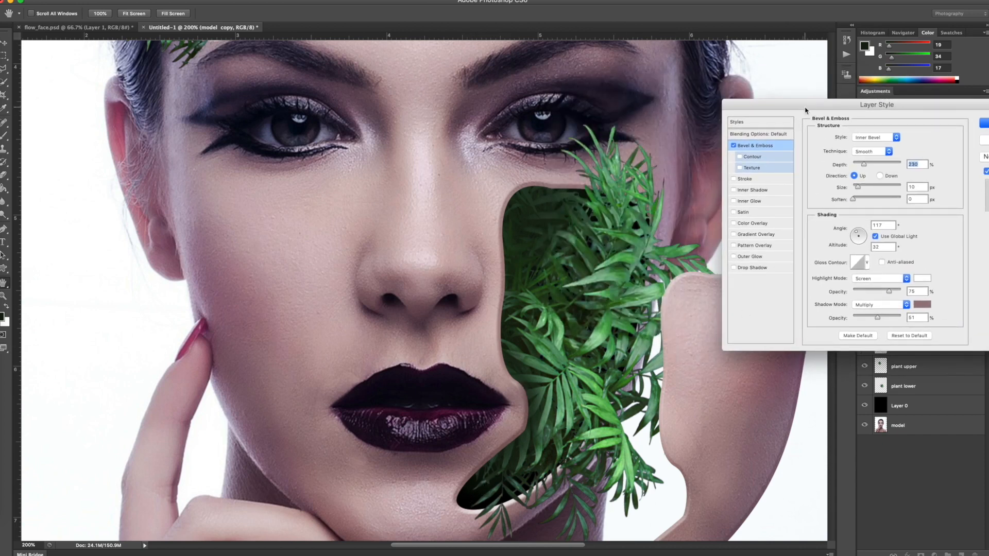
left_click_drag(806, 110, 630, 165)
left_click(825, 179)
- Paint white with a fine brush on the plant upper copy mask to restore the leaf overlapping the bevelled edge by the eyebrow
left_click_drag(834, 272, 832, 224)
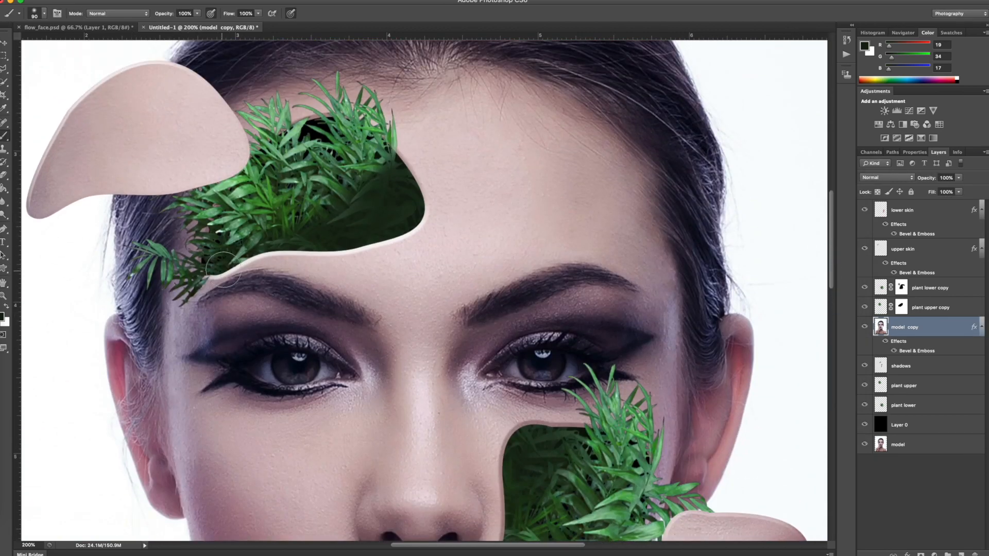
key("super+plus")
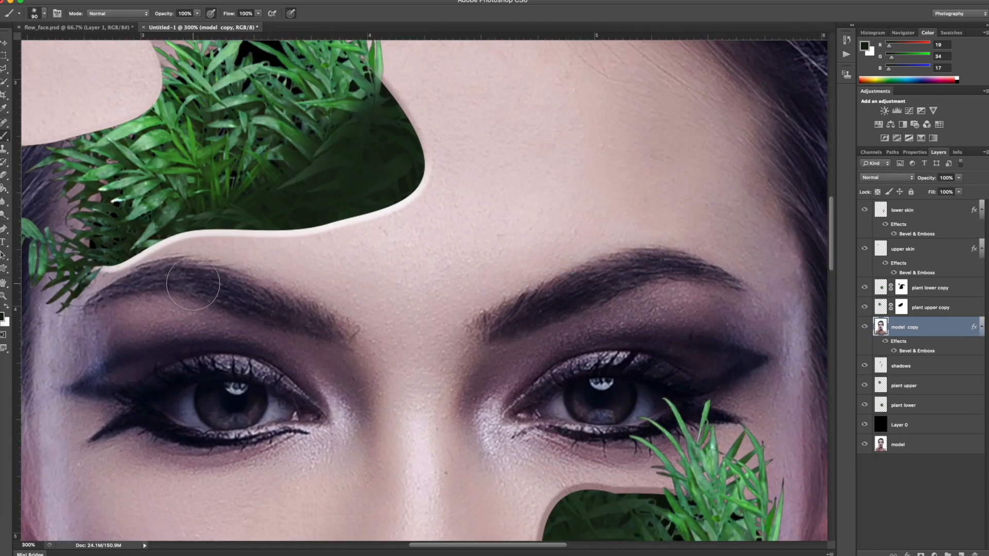
left_click_drag(482, 545, 427, 541)
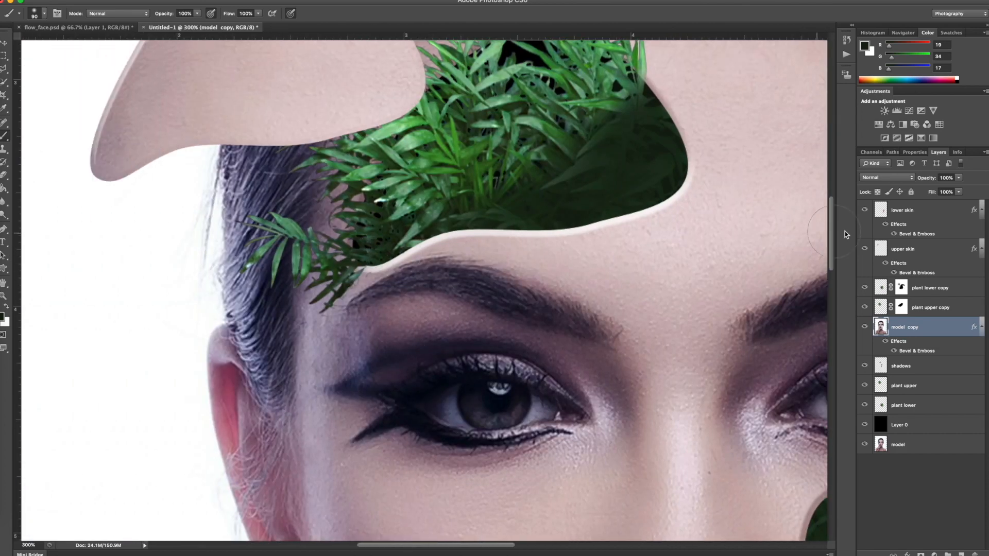
left_click(938, 308)
key("x")
mouse_move(373, 242)
left_mouse_down()
mouse_move(345, 267)
mouse_move(335, 308)
mouse_move(372, 289)
left_mouse_up()
key("x")
right_click(200, 338)
left_click_drag(213, 387, 317, 386)
mouse_move(389, 310)
left_mouse_down()
mouse_move(400, 285)
mouse_move(366, 314)
left_mouse_up()
key("super+plus")
key("super+plus")
key("super+plus")
key("bracketleft")
key("bracketleft")
key("bracketleft")
key("bracketleft")
key("bracketleft")
key("bracketleft")
key("bracketleft")
key("bracketleft")
key("bracketleft")
key("bracketleft")
key("bracketleft")
key("bracketleft")
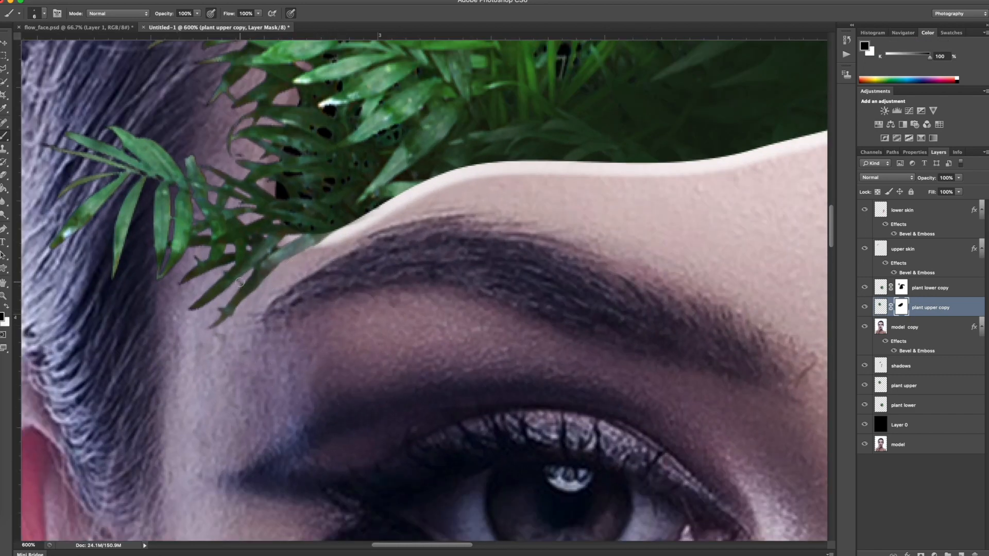
key("x")
left_click_drag(266, 261, 313, 238)
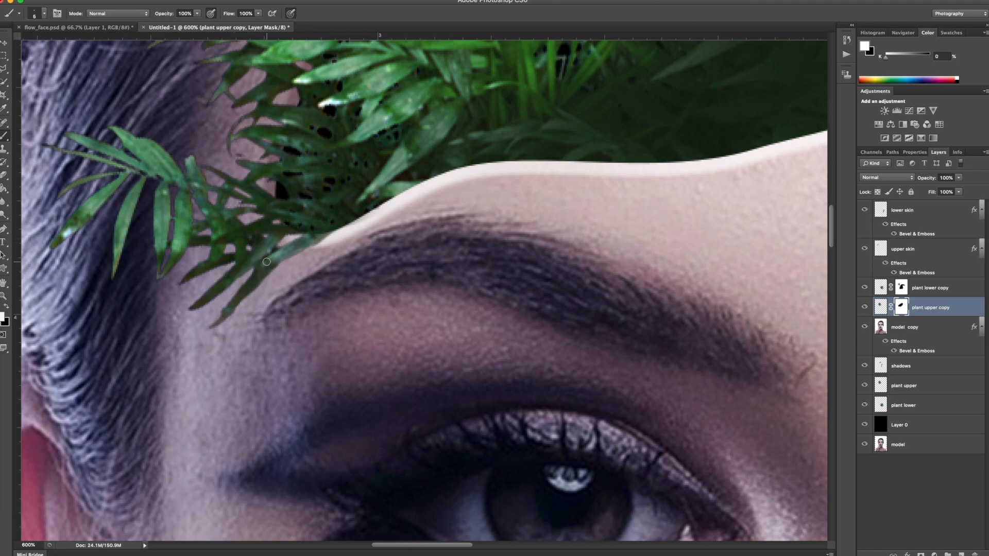
- Crop the canvas to remove the black strips along both sides of the portrait
key("super+minus")
key("super+minus")
key("super+minus")
key("super+minus")
key("super+minus")
key("super+minus")
key("super+minus")
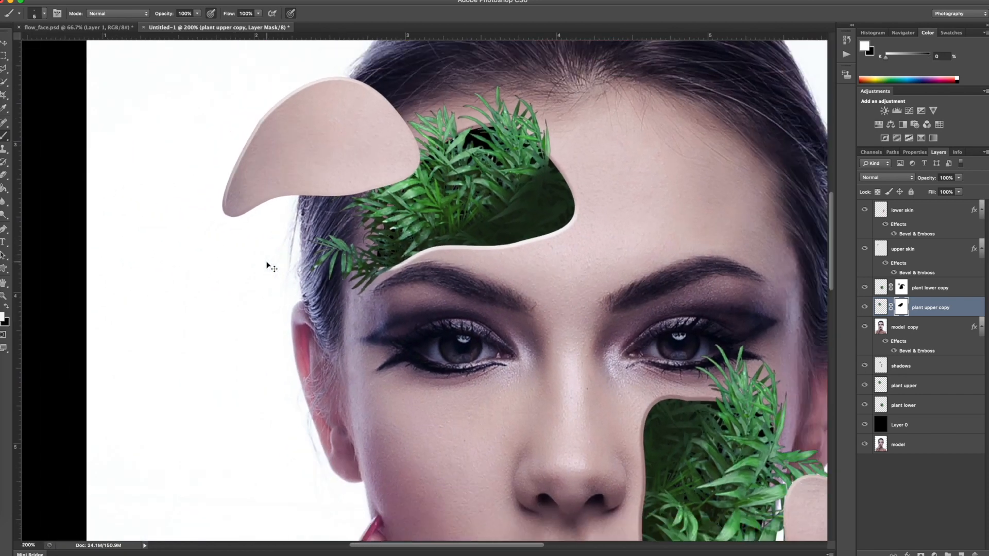
key("super+minus")
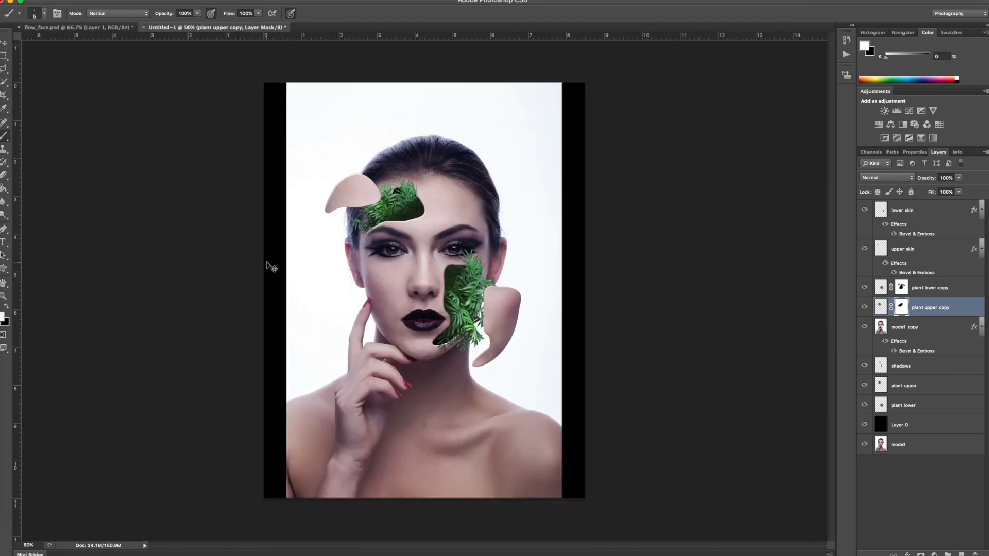
key("super+plus")
key("super+minus")
left_click(3, 95)
left_click_drag(264, 290, 276, 289)
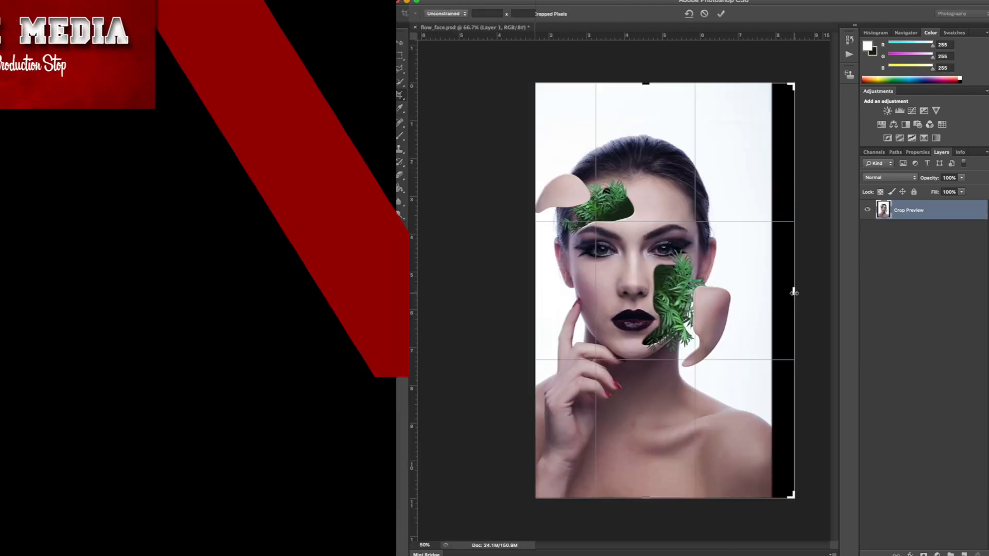
left_click_drag(784, 296, 780, 293)
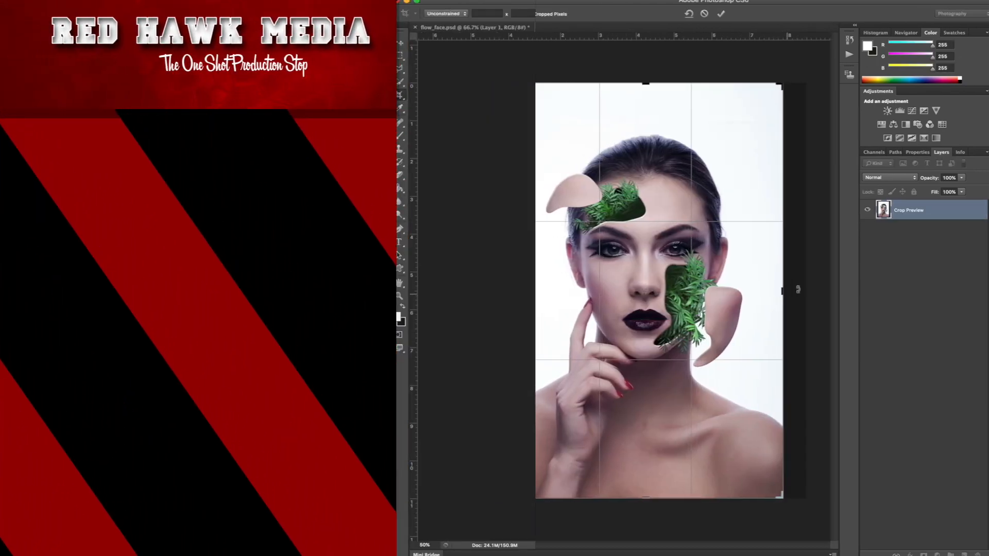
left_click(721, 14)
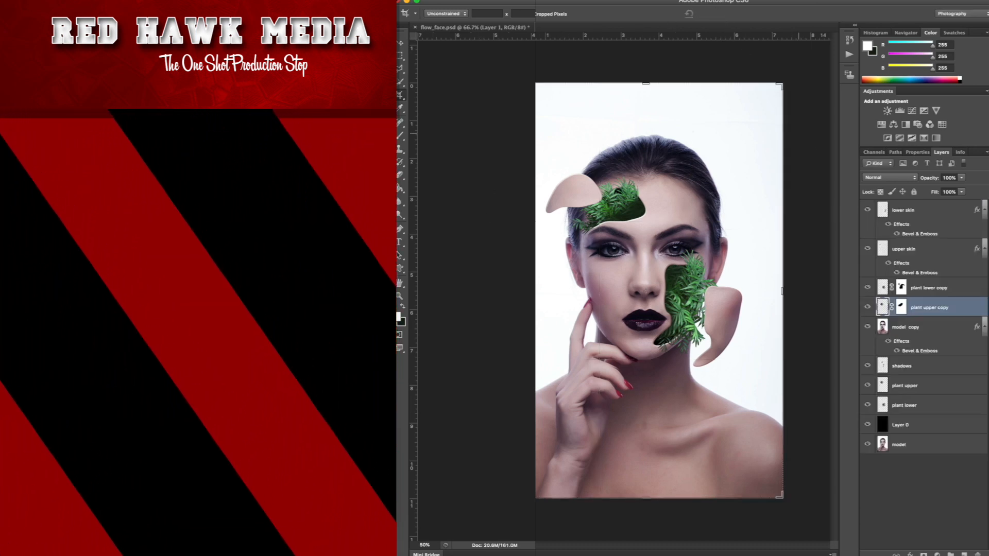
- Switch to the Brush tool and go through the lower skin and upper skin layers to select plant lower copy
key("b")
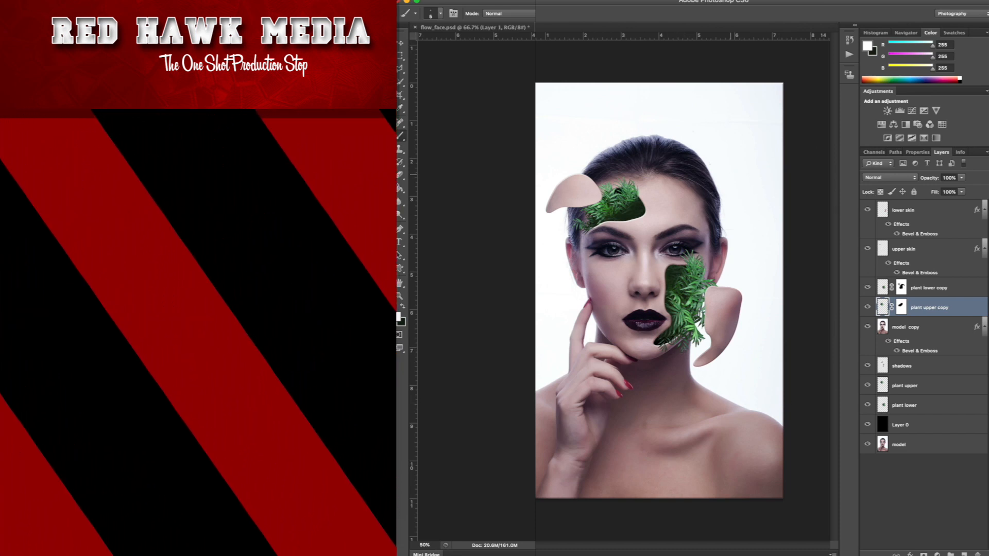
left_click(922, 210)
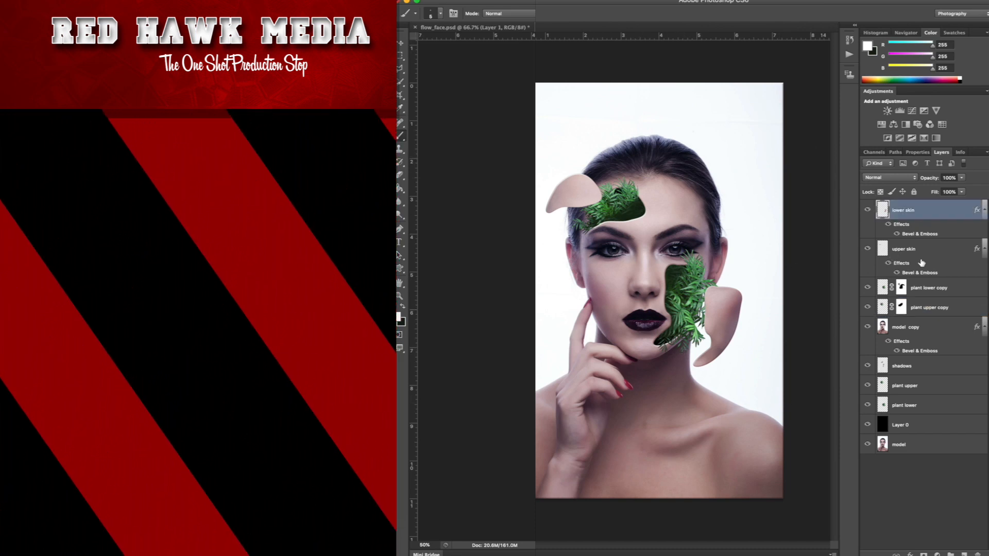
left_click(927, 252)
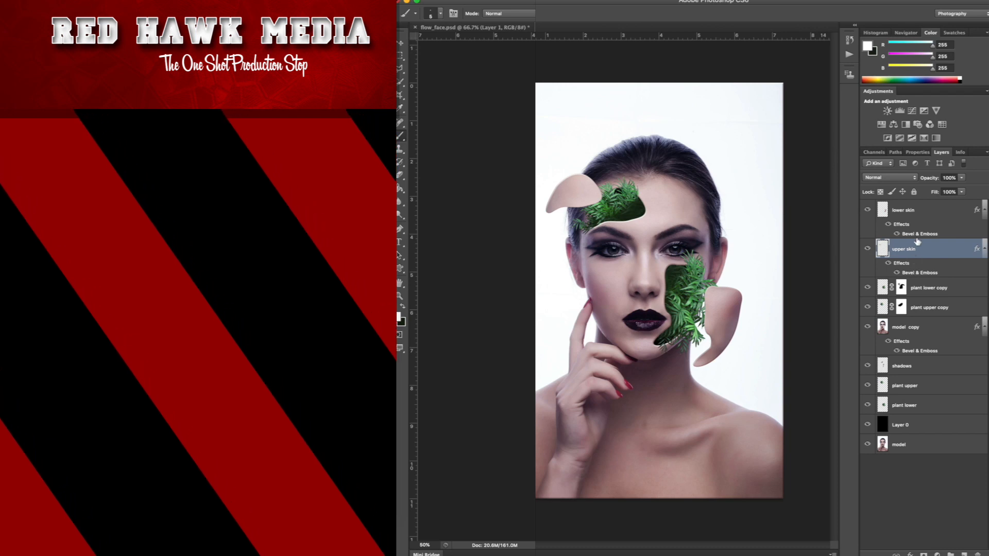
left_click(945, 291)
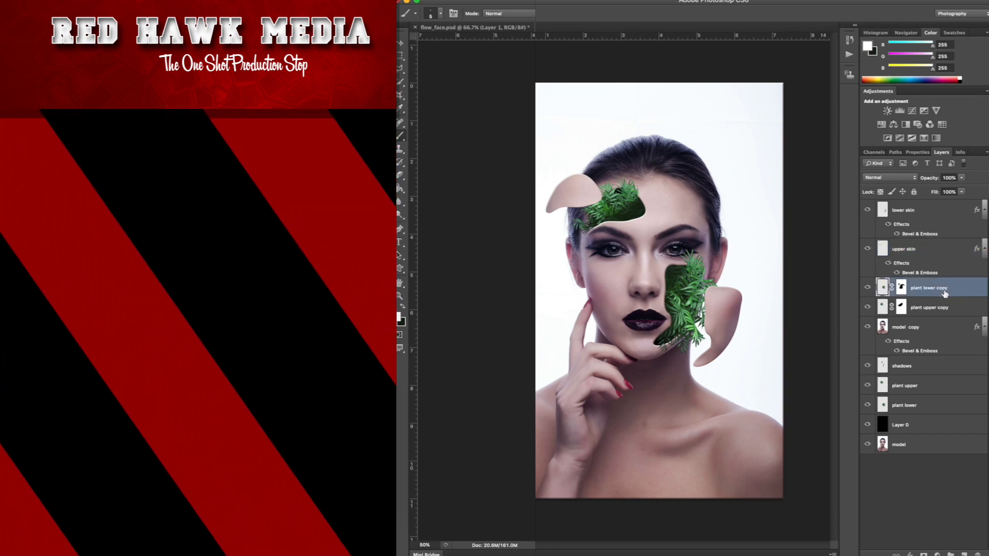